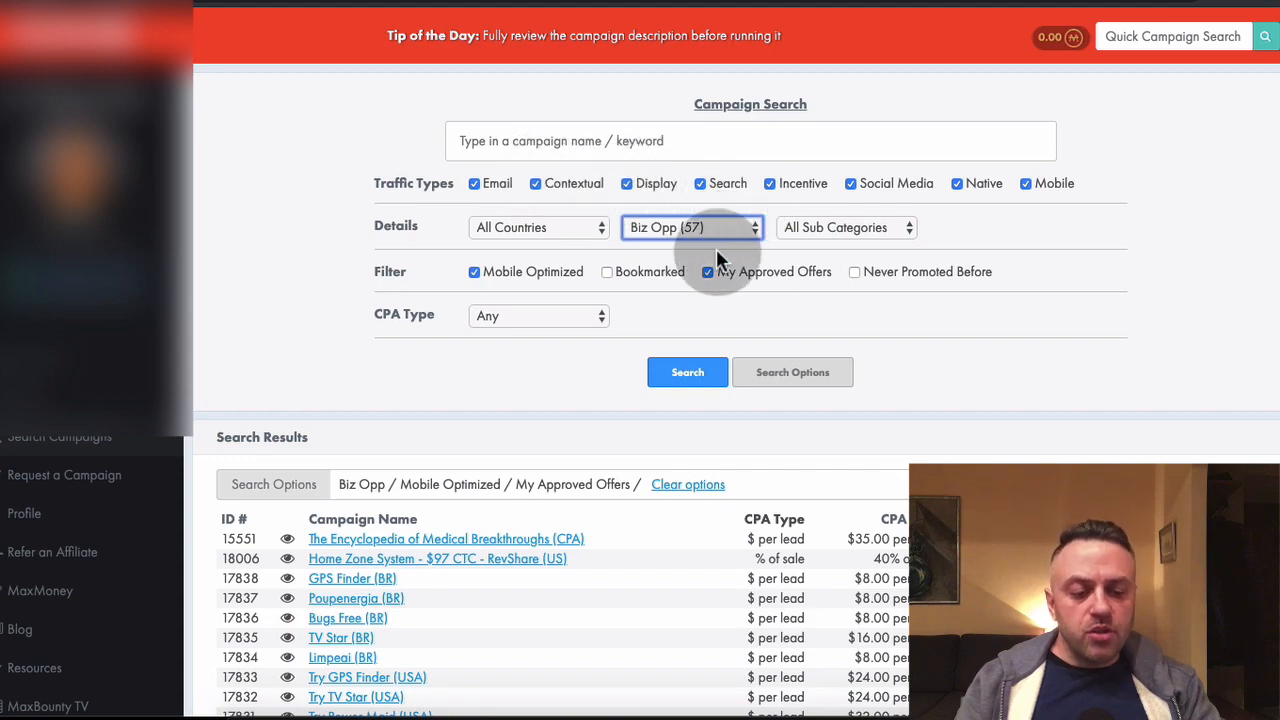
Look through the Biz Opp campaign results, comparing the CPA types, rates and allowed traffic of the approved offers
{"action": "scroll", "coordinate": [690, 278], "scroll_direction": "down", "scroll_amount": 5}
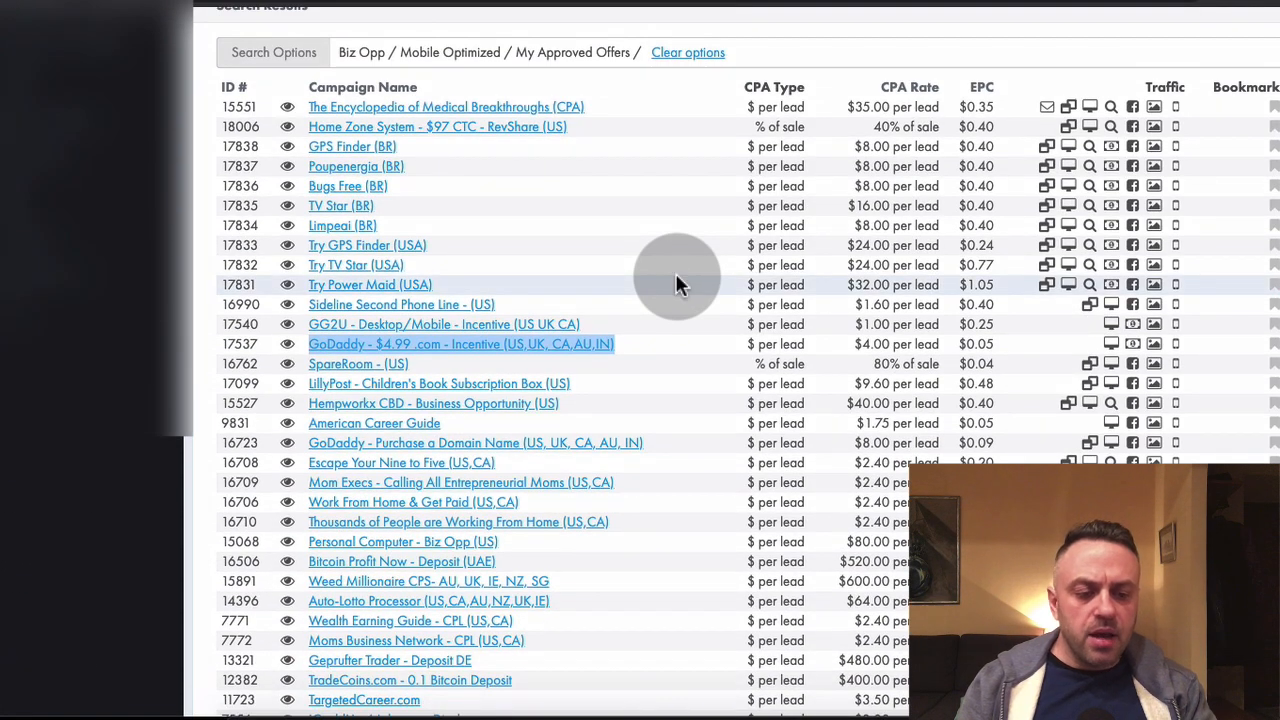
{"action": "scroll", "coordinate": [675, 283], "scroll_direction": "up", "scroll_amount": 3}
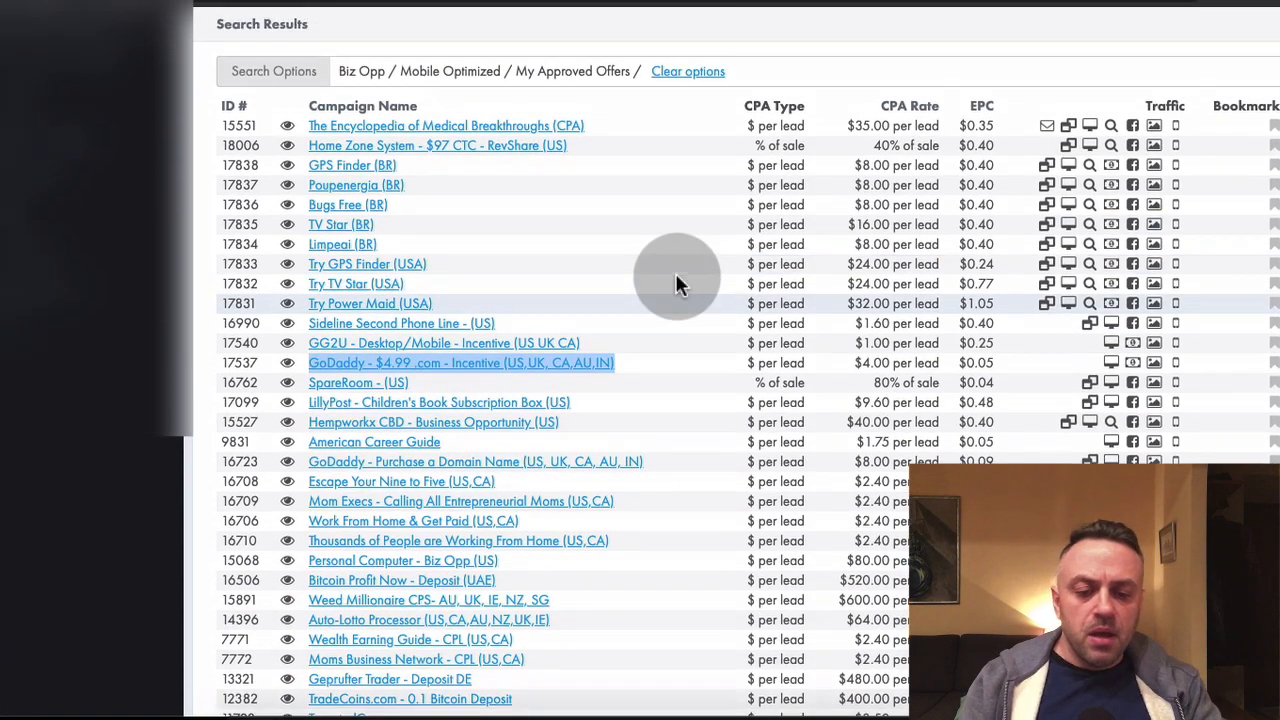
{"action": "scroll", "coordinate": [365, 470], "scroll_direction": "down", "scroll_amount": 1}
{"action": "scroll", "coordinate": [362, 470], "scroll_direction": "down", "scroll_amount": 3}
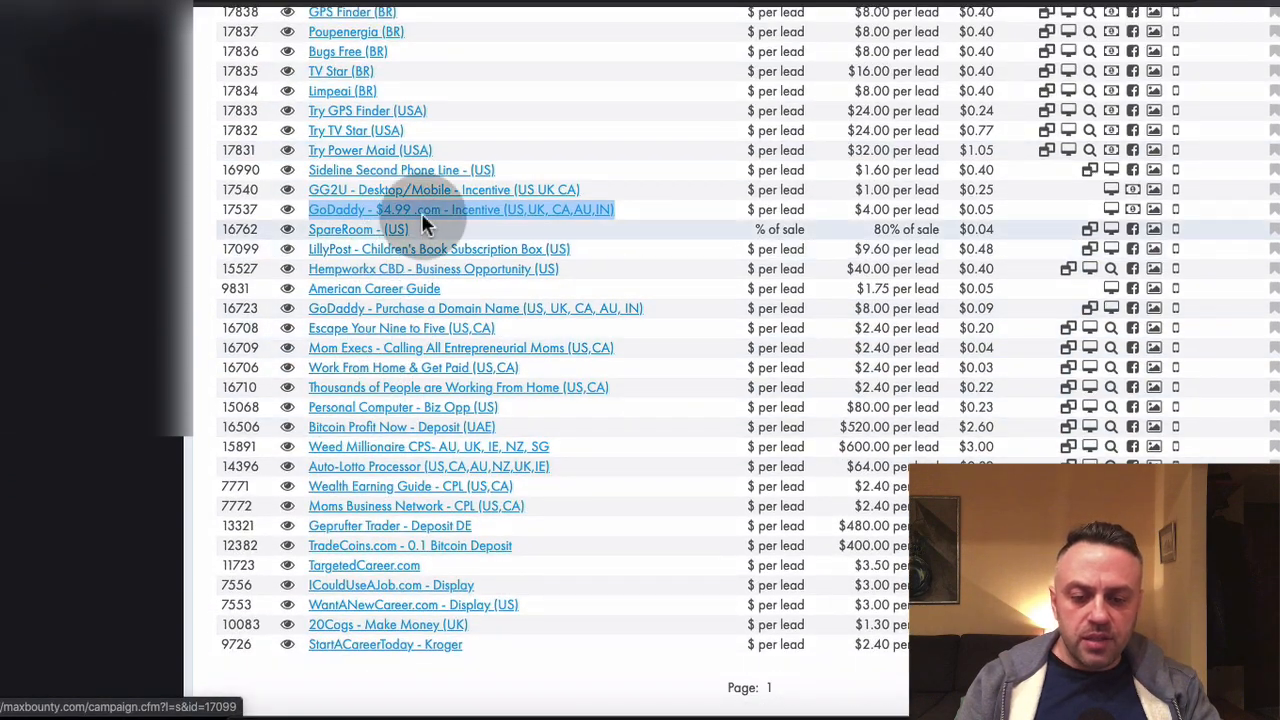
{"action": "left_click", "coordinate": [200, 244]}
{"action": "scroll", "coordinate": [200, 244], "scroll_direction": "up", "scroll_amount": 2}
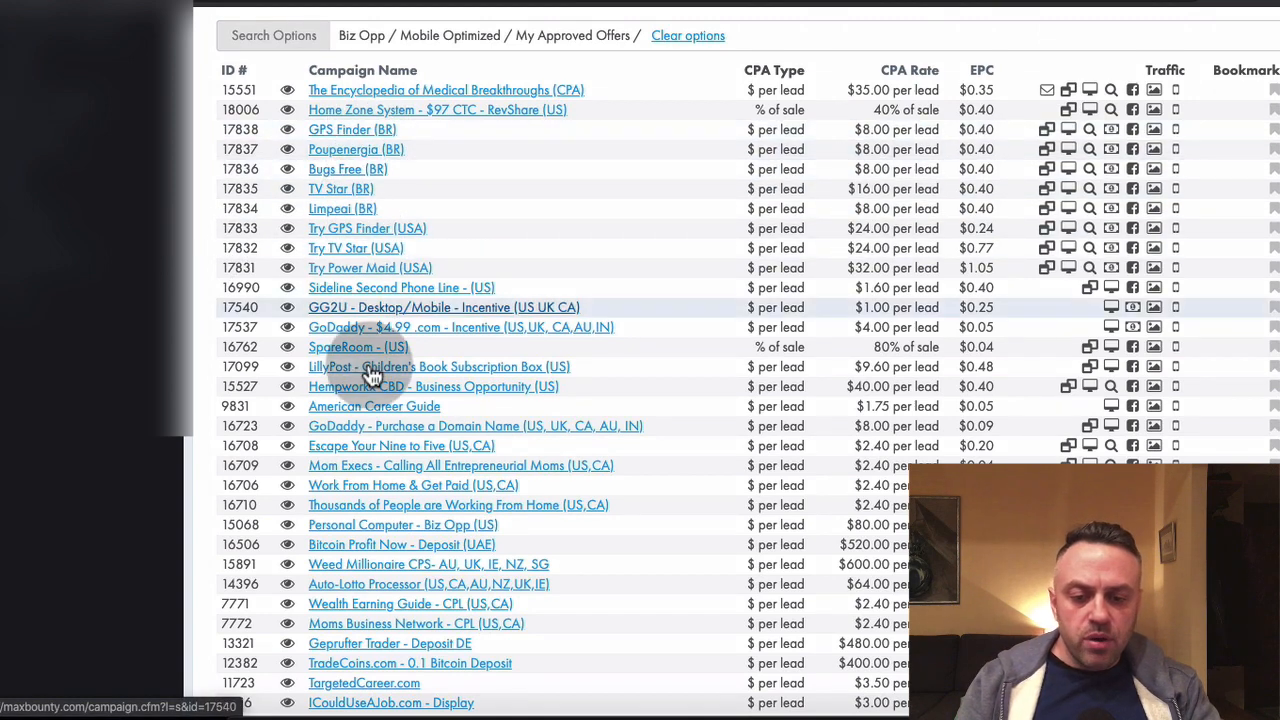
{"action": "scroll", "coordinate": [366, 362], "scroll_direction": "down", "scroll_amount": 1}
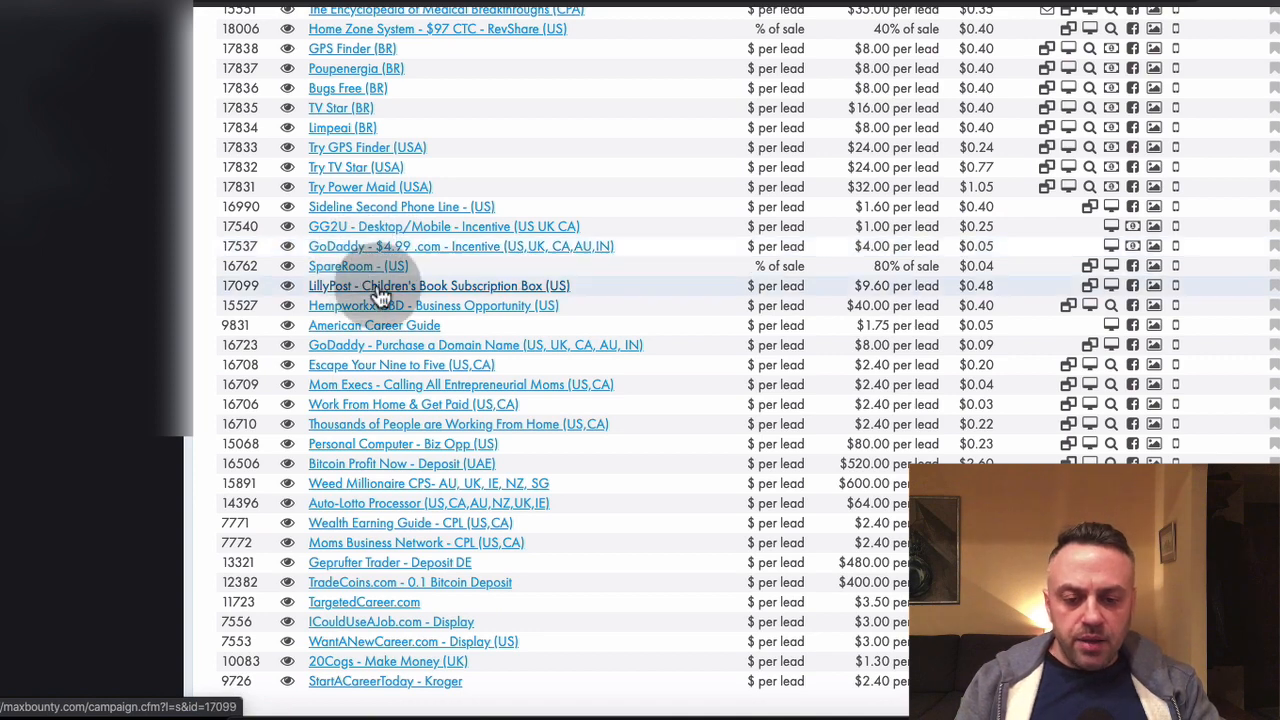
Open the Escape Your Nine to Five (US,CA) campaign in a separate tab and switch to the next tab
{"action": "right_click", "coordinate": [379, 362]}
{"action": "left_click", "coordinate": [386, 368]}
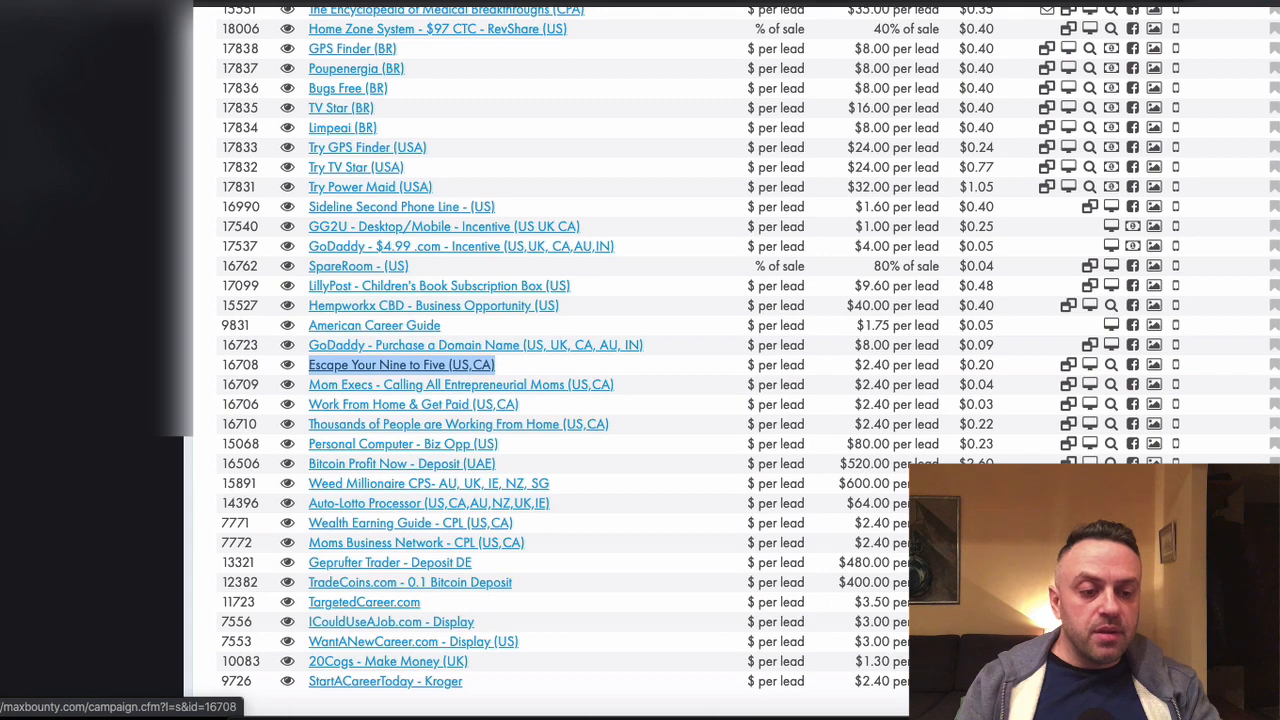
{"action": "key", "text": "ctrl+Tab"}
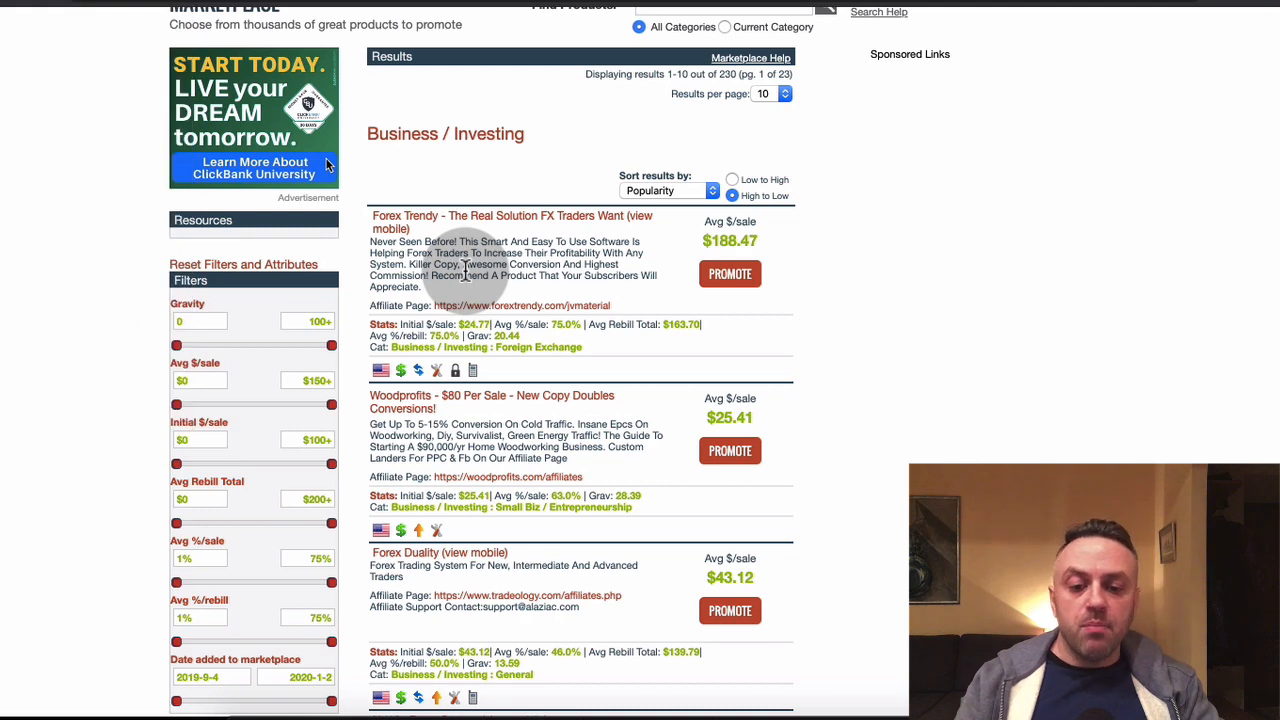
Review the ClickBank Business / Investing offers, checking average earnings per sale and the affiliate page links
{"action": "scroll", "coordinate": [544, 310], "scroll_direction": "down", "scroll_amount": 2}
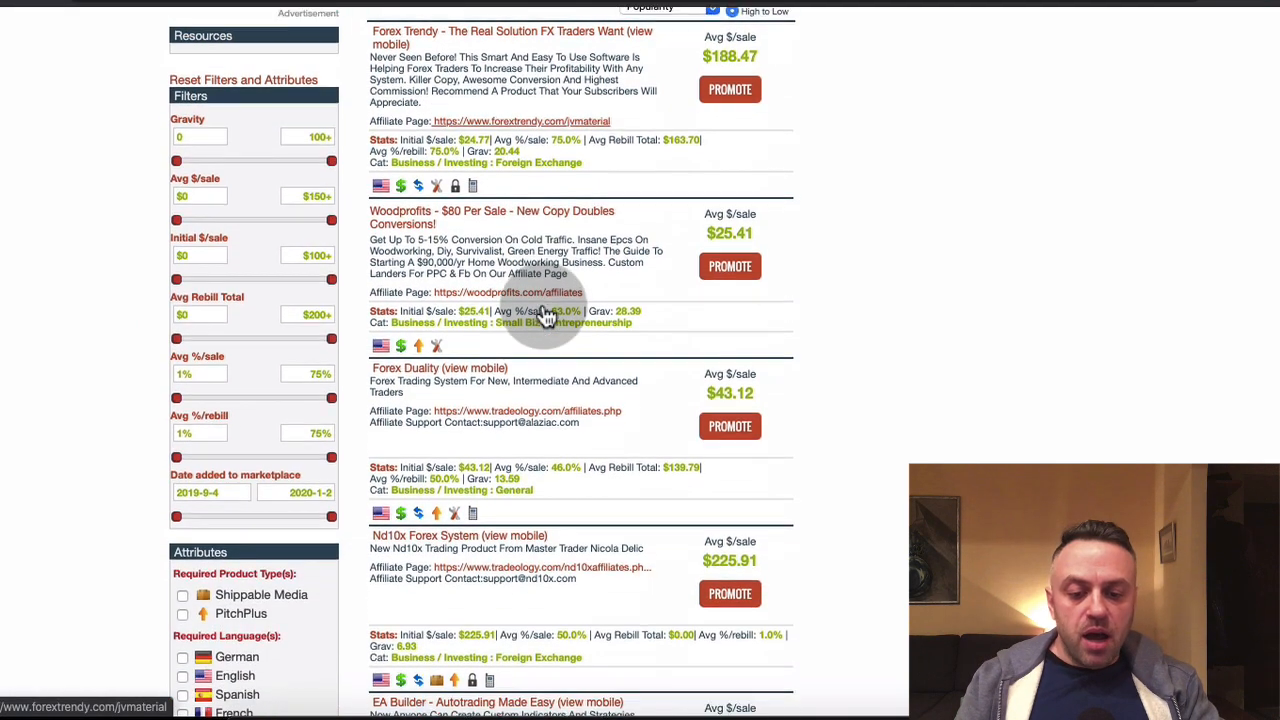
{"action": "scroll", "coordinate": [544, 314], "scroll_direction": "up", "scroll_amount": 1}
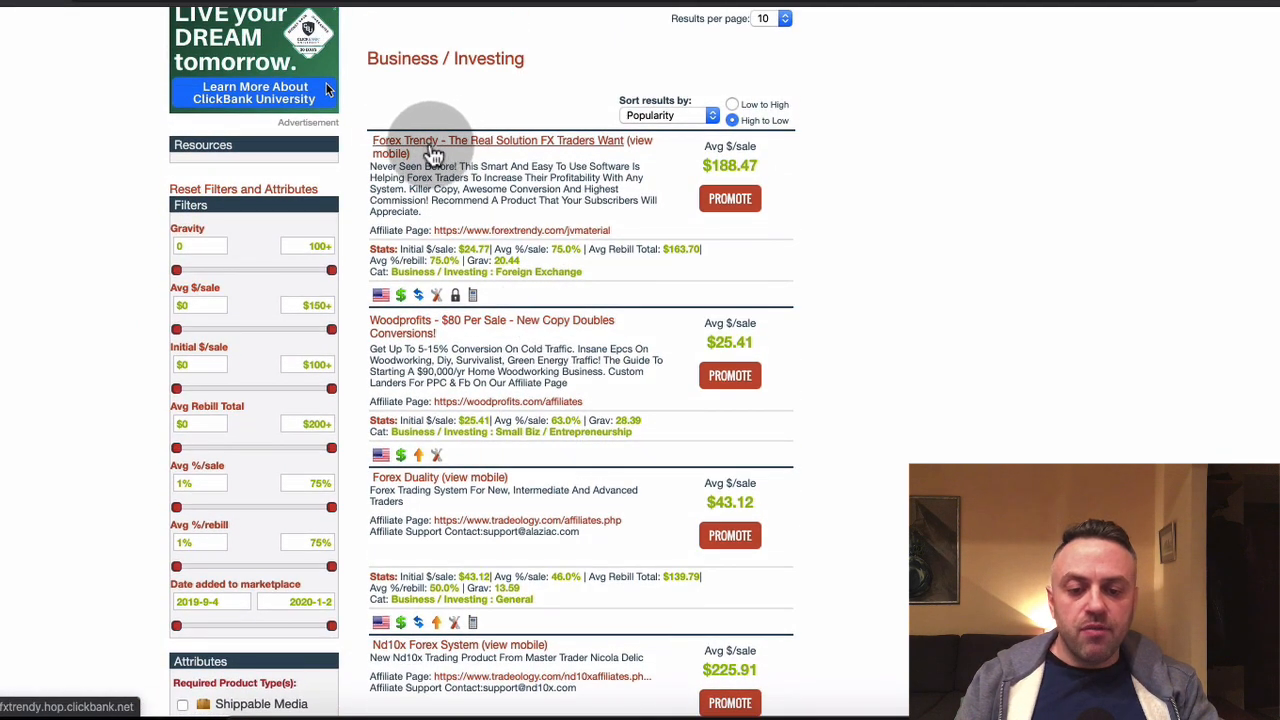
{"action": "scroll", "coordinate": [472, 193], "scroll_direction": "down", "scroll_amount": 1}
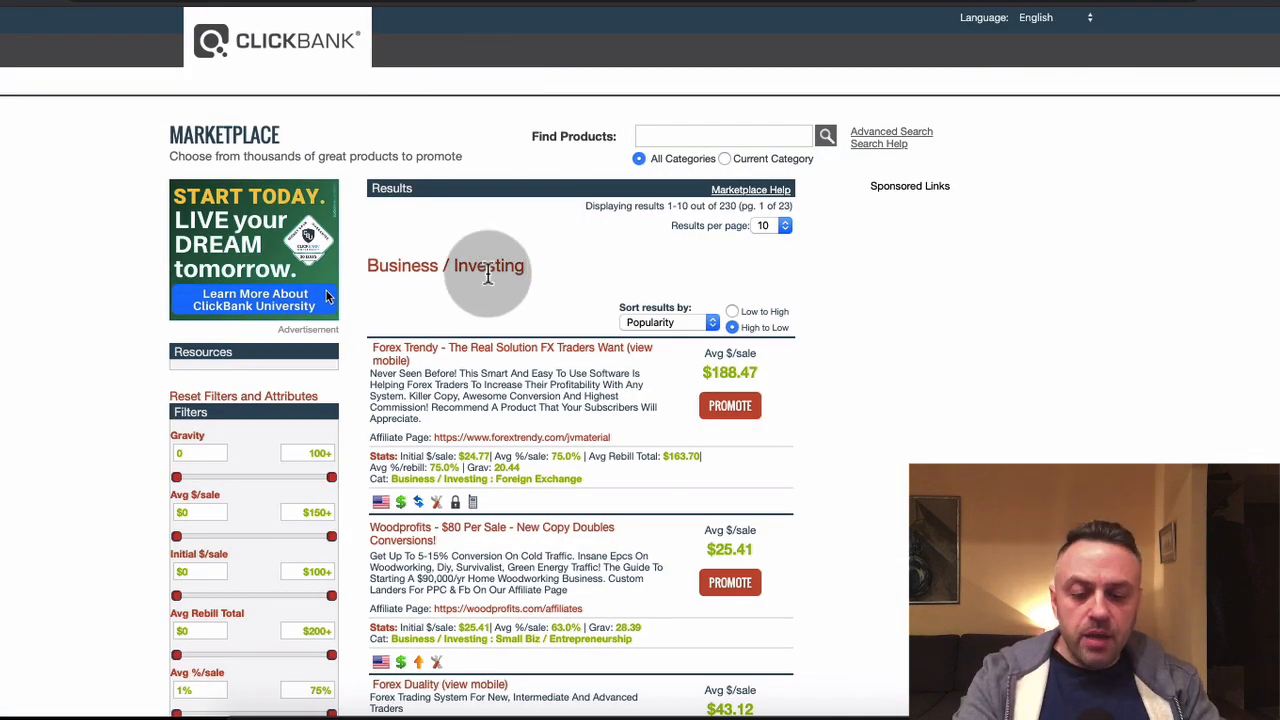
Open the Forex Trendy affiliate page and examine its product details, affiliate link, banners, covers and promotional video
{"action": "scroll", "coordinate": [463, 440], "scroll_direction": "down", "scroll_amount": 4}
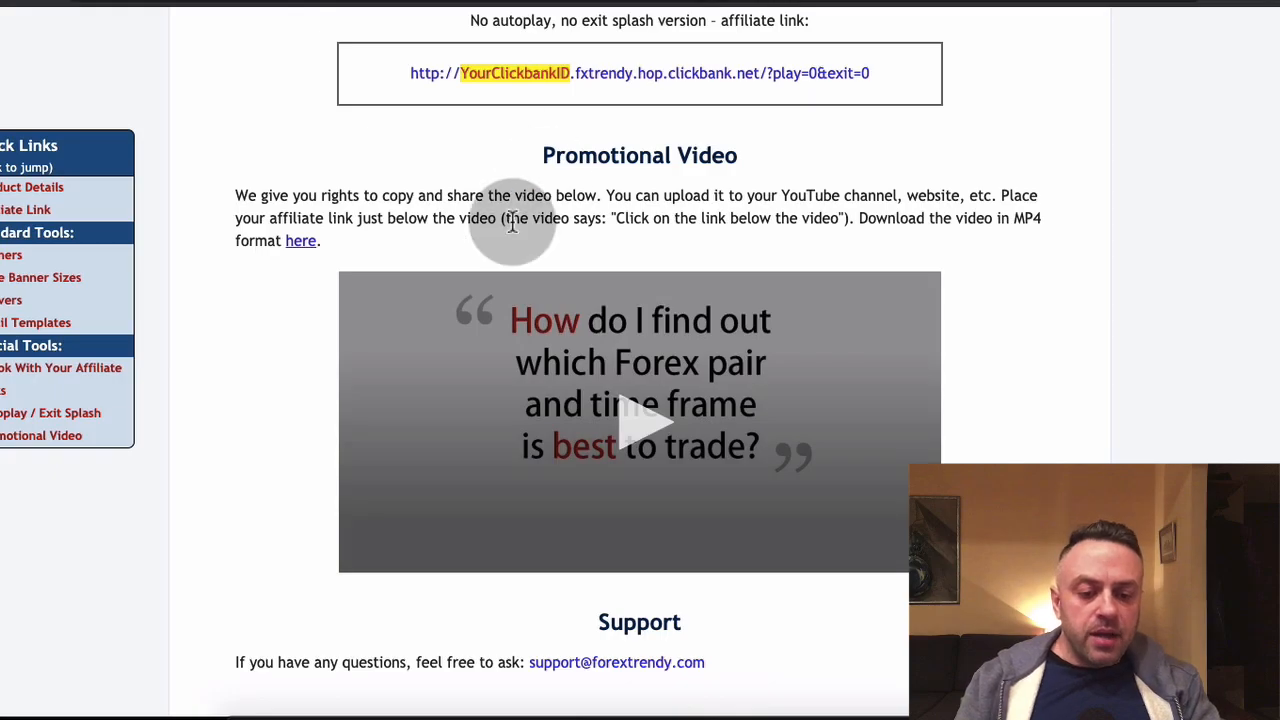
{"action": "scroll", "coordinate": [512, 222], "scroll_direction": "down", "scroll_amount": 2}
{"action": "scroll", "coordinate": [512, 225], "scroll_direction": "up", "scroll_amount": 20}
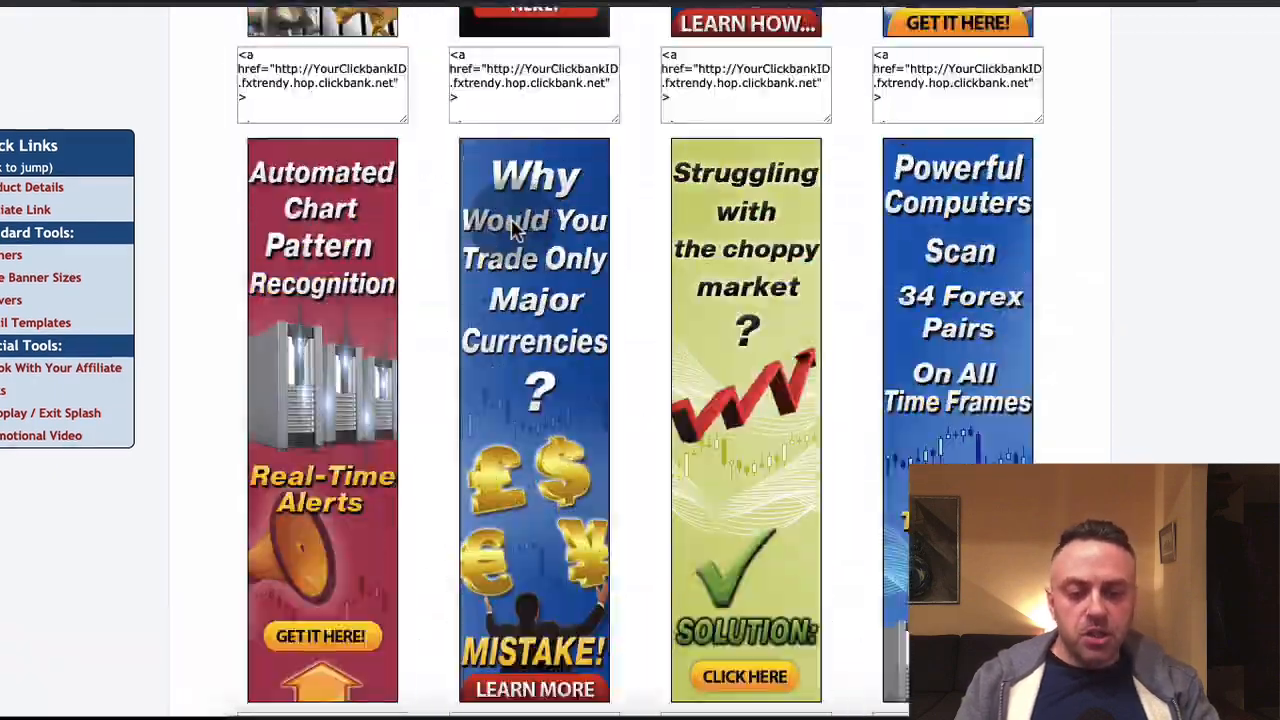
{"action": "scroll", "coordinate": [512, 228], "scroll_direction": "up", "scroll_amount": 20}
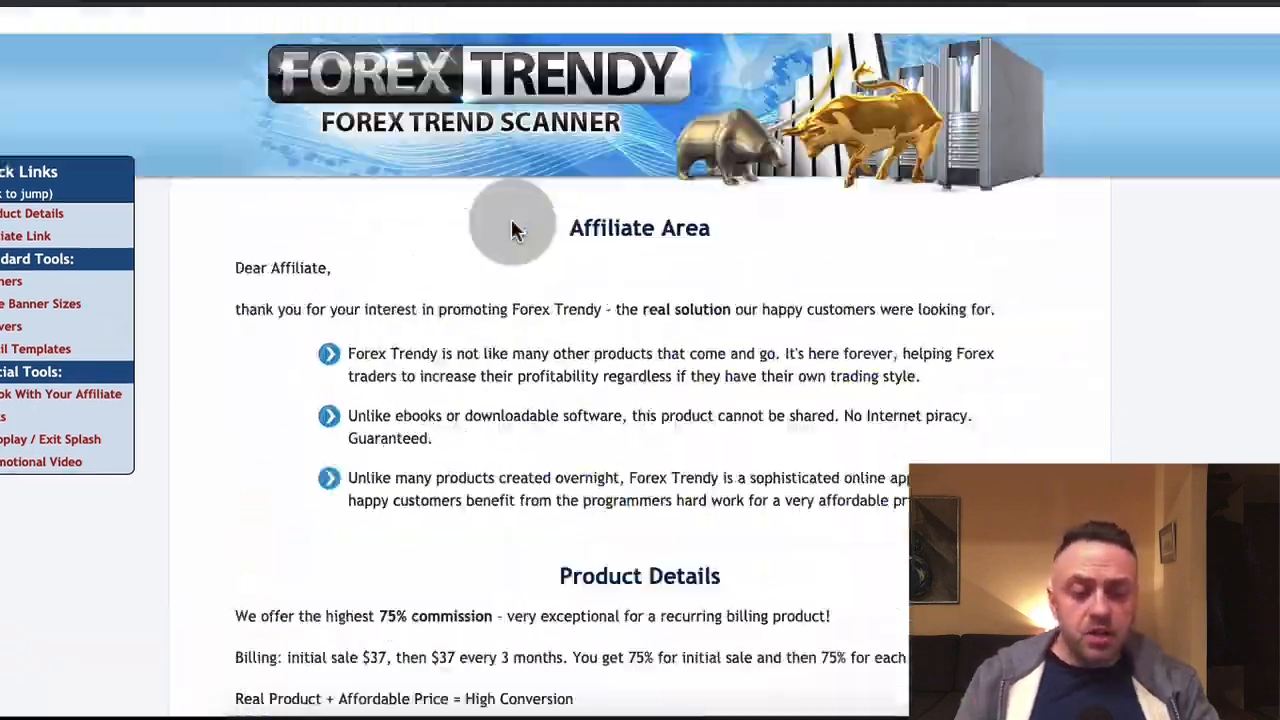
{"action": "scroll", "coordinate": [510, 229], "scroll_direction": "down", "scroll_amount": 5}
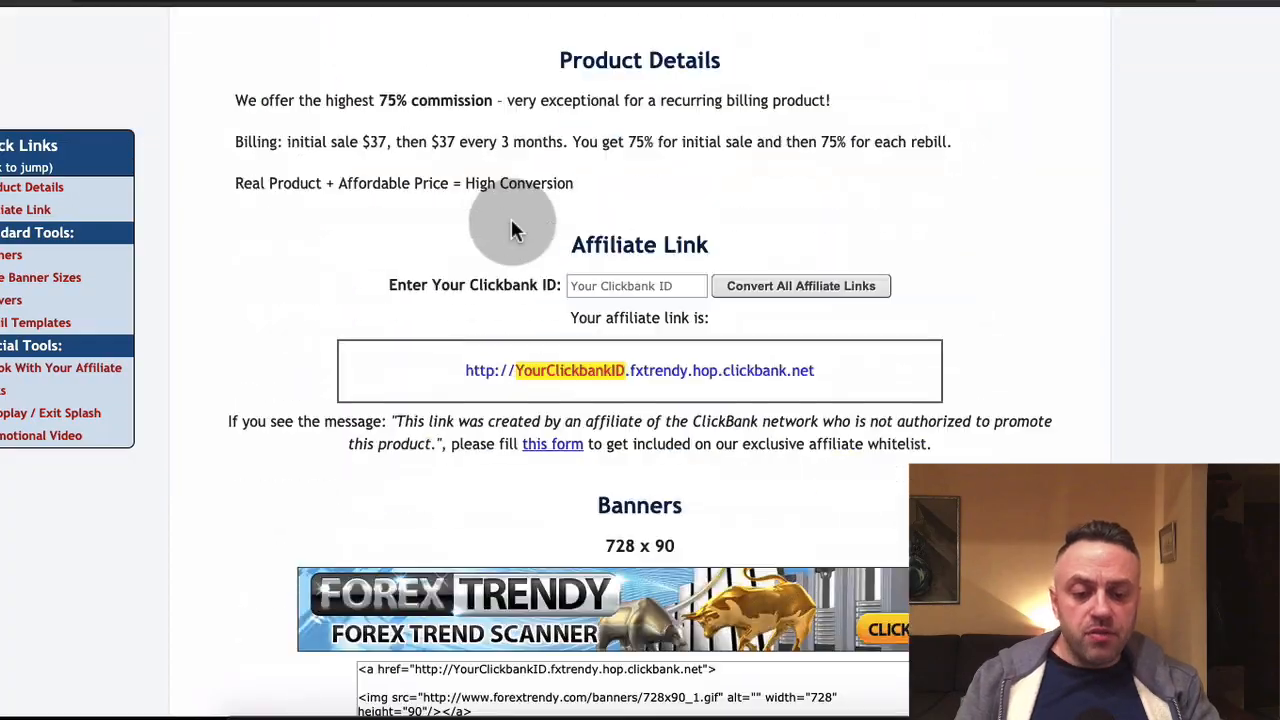
{"action": "scroll", "coordinate": [510, 229], "scroll_direction": "down", "scroll_amount": 20}
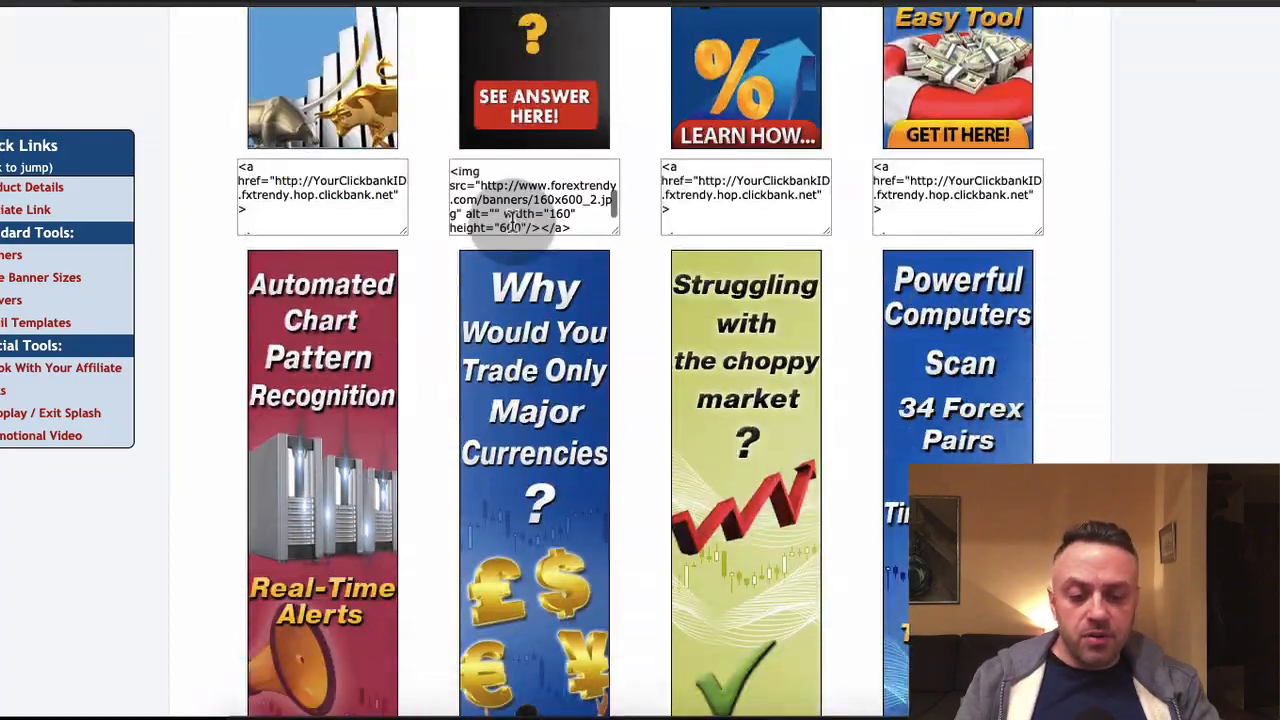
{"action": "scroll", "coordinate": [1207, 258], "scroll_direction": "down", "scroll_amount": 10}
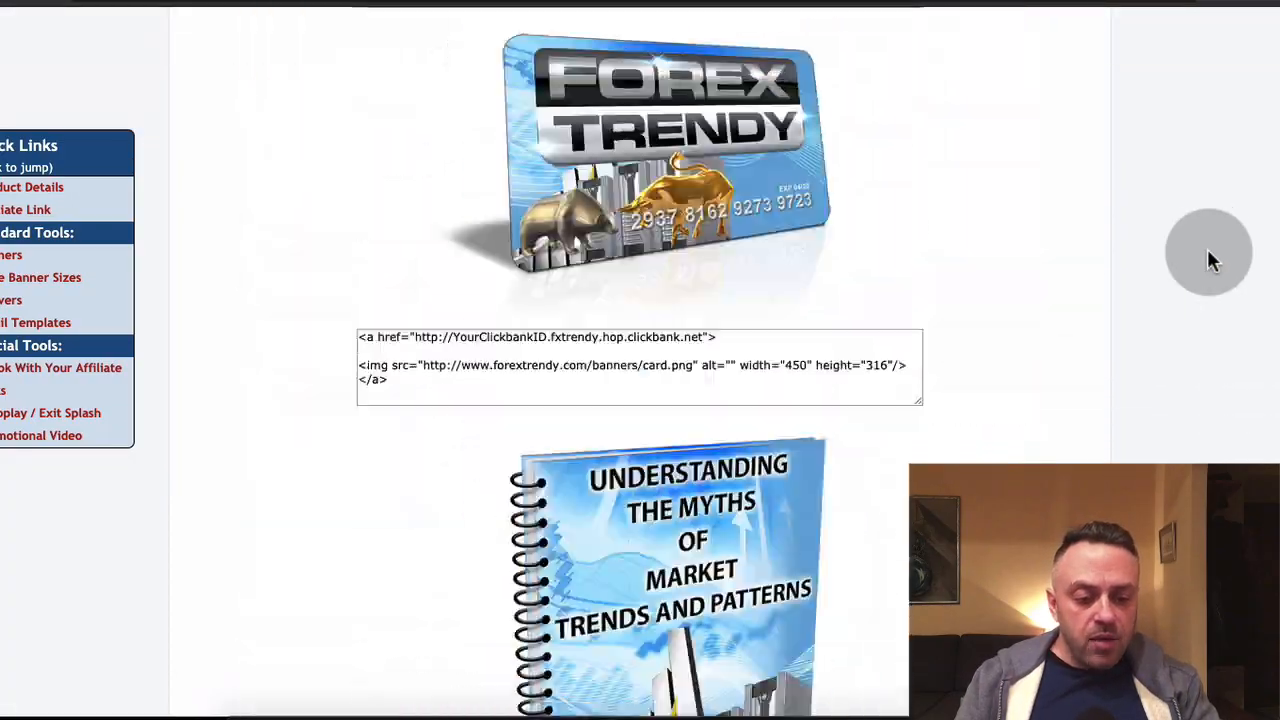
{"action": "scroll", "coordinate": [1207, 255], "scroll_direction": "down", "scroll_amount": 15}
{"action": "scroll", "coordinate": [1170, 265], "scroll_direction": "up", "scroll_amount": 2}
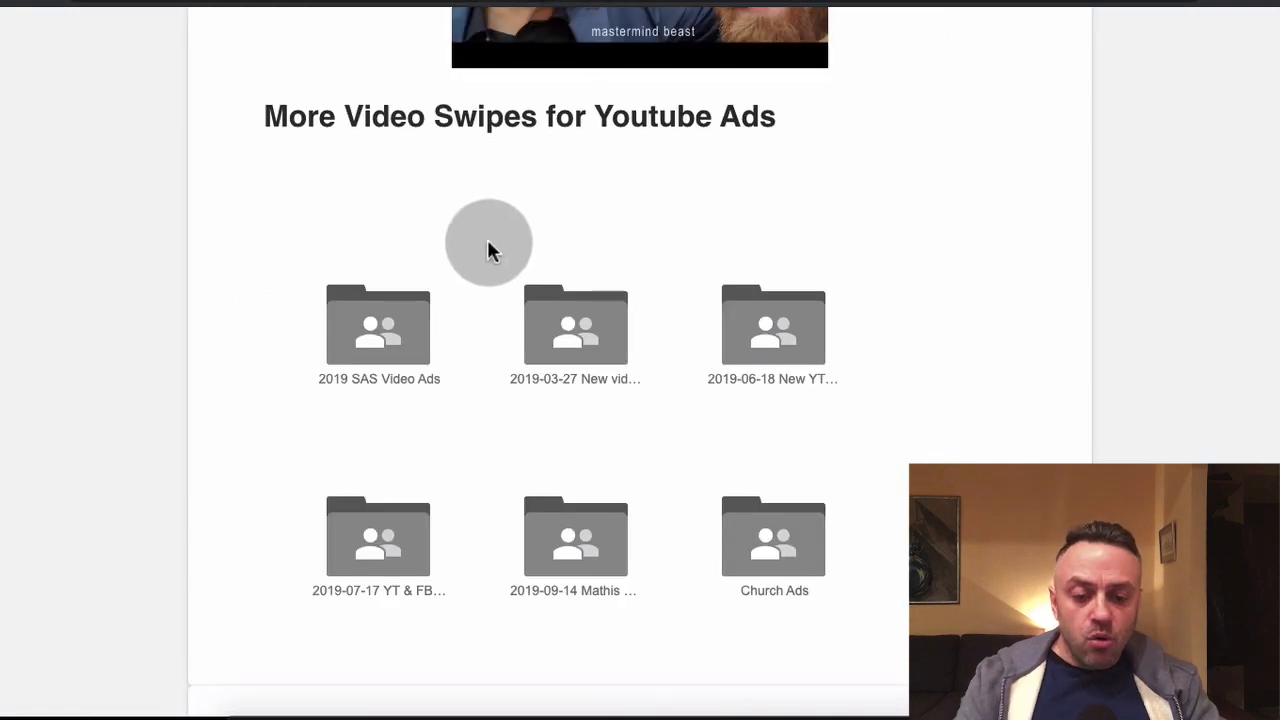
On the affiliate resources page, examine the sample Facebook ads and the Video Swipes for Facebook & Youtube Ads folders
{"action": "scroll", "coordinate": [140, 225], "scroll_direction": "up", "scroll_amount": 5}
{"action": "scroll", "coordinate": [140, 225], "scroll_direction": "up", "scroll_amount": 14}
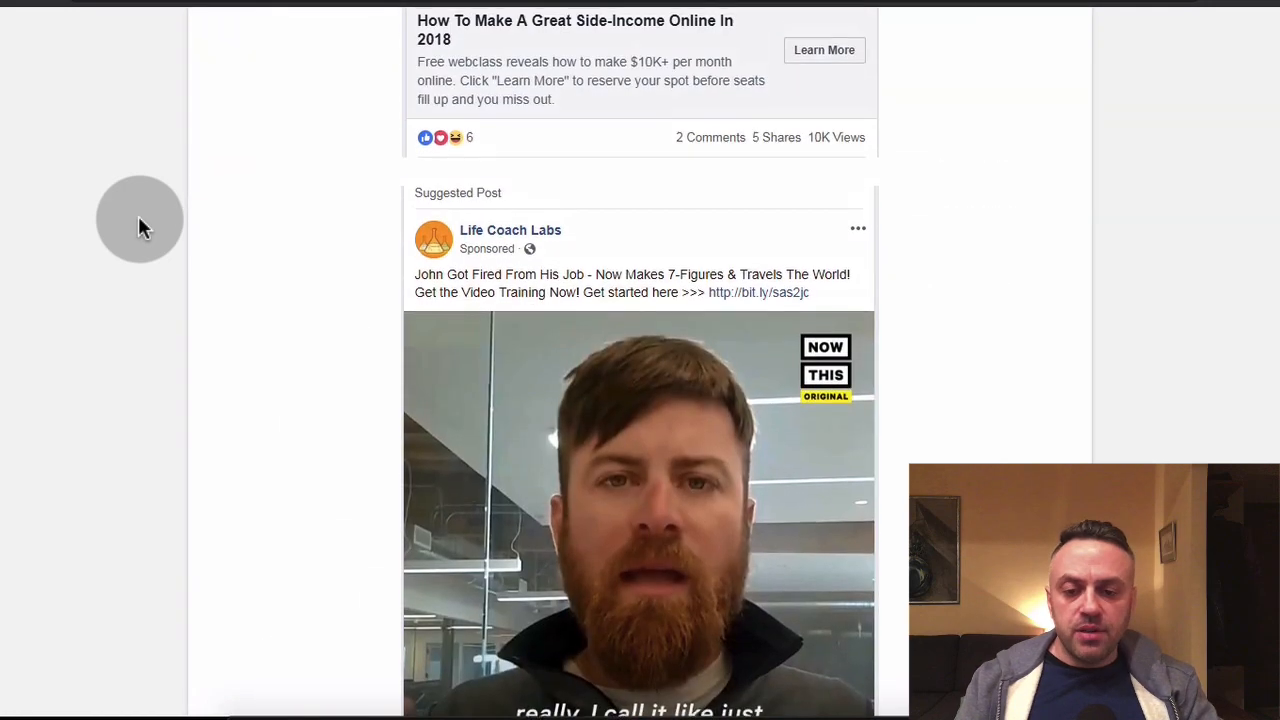
{"action": "scroll", "coordinate": [138, 215], "scroll_direction": "down", "scroll_amount": 20}
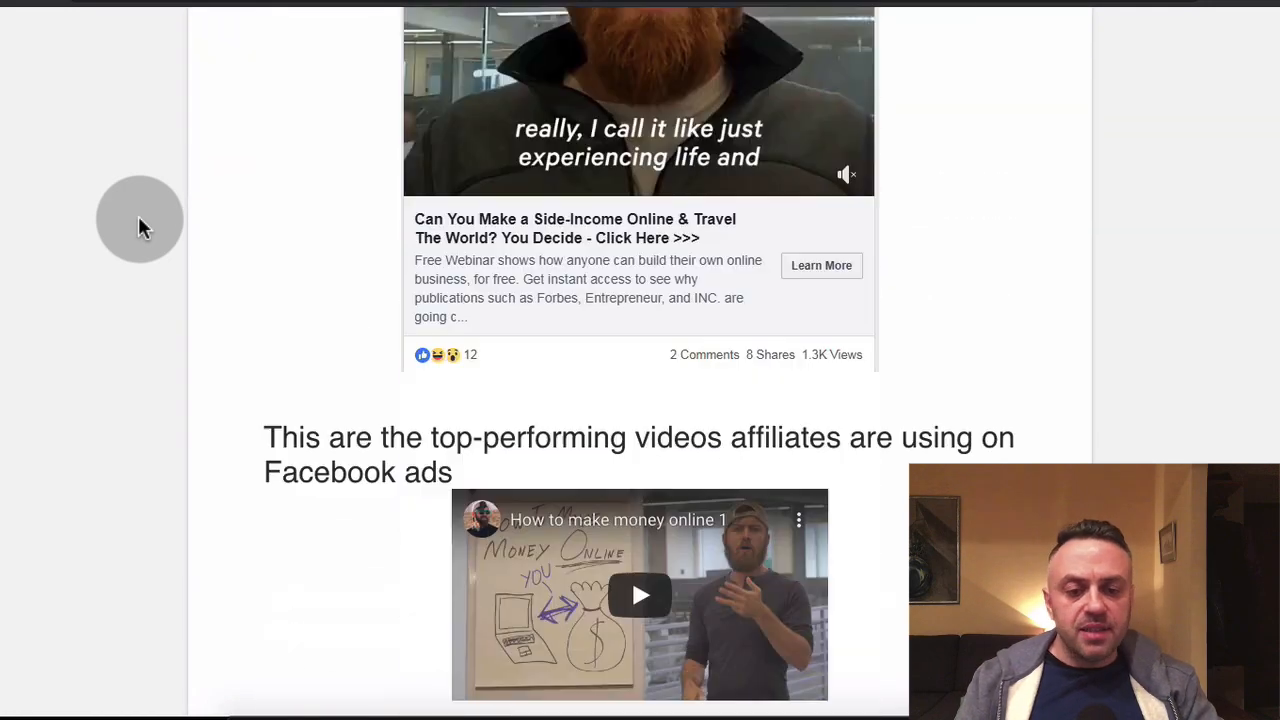
{"action": "scroll", "coordinate": [138, 215], "scroll_direction": "up", "scroll_amount": 1}
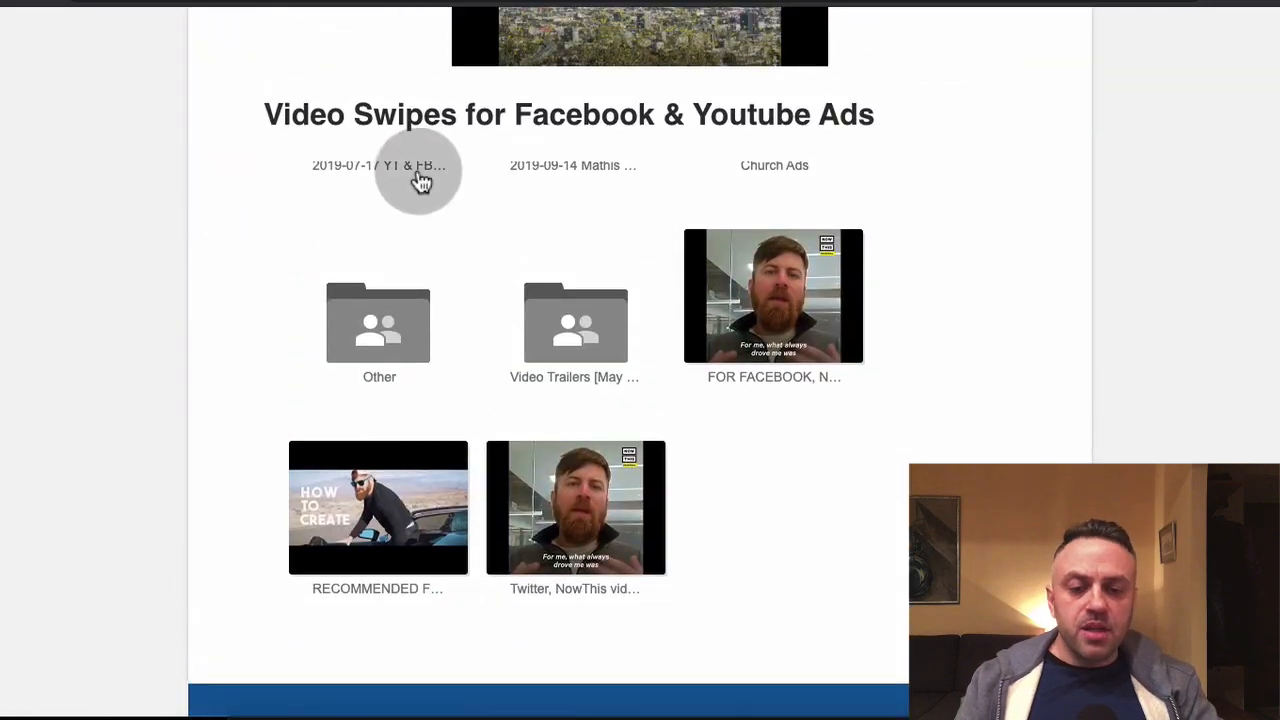
{"action": "scroll", "coordinate": [549, 297], "scroll_direction": "up", "scroll_amount": 1}
{"action": "scroll", "coordinate": [549, 297], "scroll_direction": "up", "scroll_amount": 4}
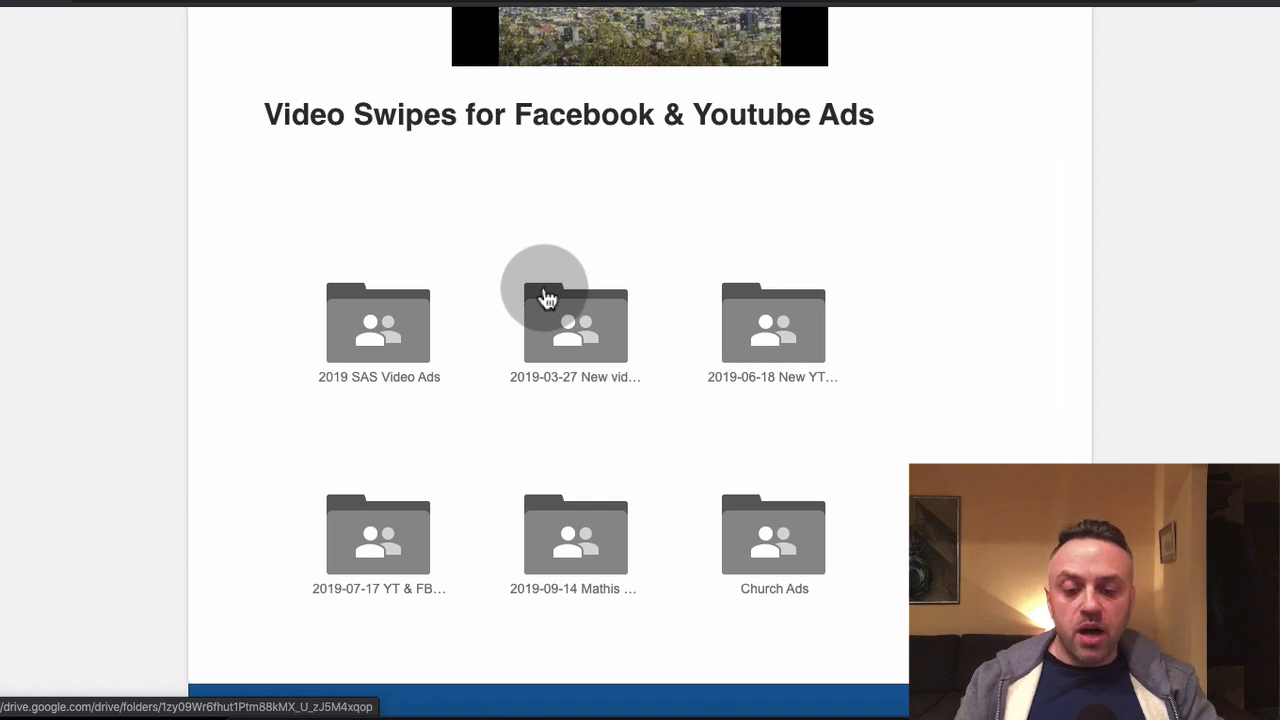
{"action": "scroll", "coordinate": [460, 380], "scroll_direction": "down", "scroll_amount": 3}
{"action": "scroll", "coordinate": [462, 385], "scroll_direction": "up", "scroll_amount": 2}
{"action": "scroll", "coordinate": [461, 385], "scroll_direction": "up", "scroll_amount": 1}
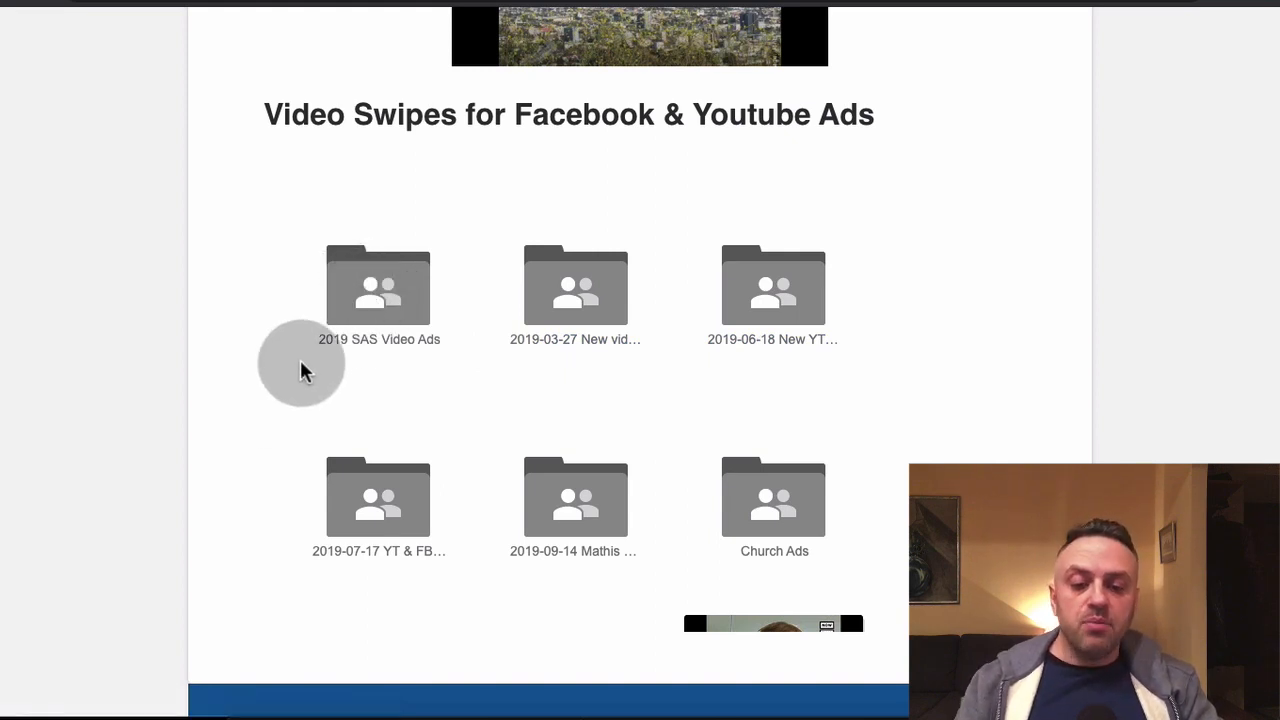
Read the Youtube Advertising Affiliates section, including its targeting advice, the additional video swipe folders and the student feedback
{"action": "scroll", "coordinate": [183, 360], "scroll_direction": "down", "scroll_amount": 5}
{"action": "scroll", "coordinate": [180, 357], "scroll_direction": "down", "scroll_amount": 2}
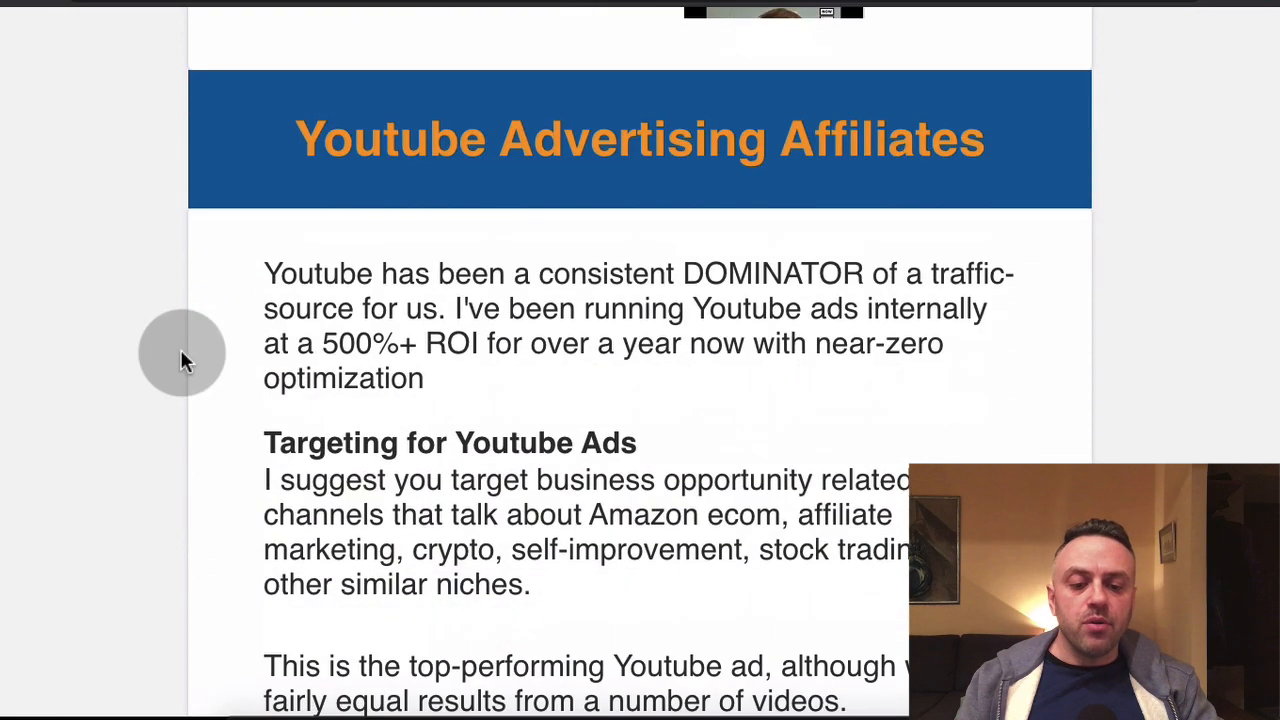
{"action": "scroll", "coordinate": [410, 338], "scroll_direction": "down", "scroll_amount": 3}
{"action": "scroll", "coordinate": [303, 374], "scroll_direction": "down", "scroll_amount": 5}
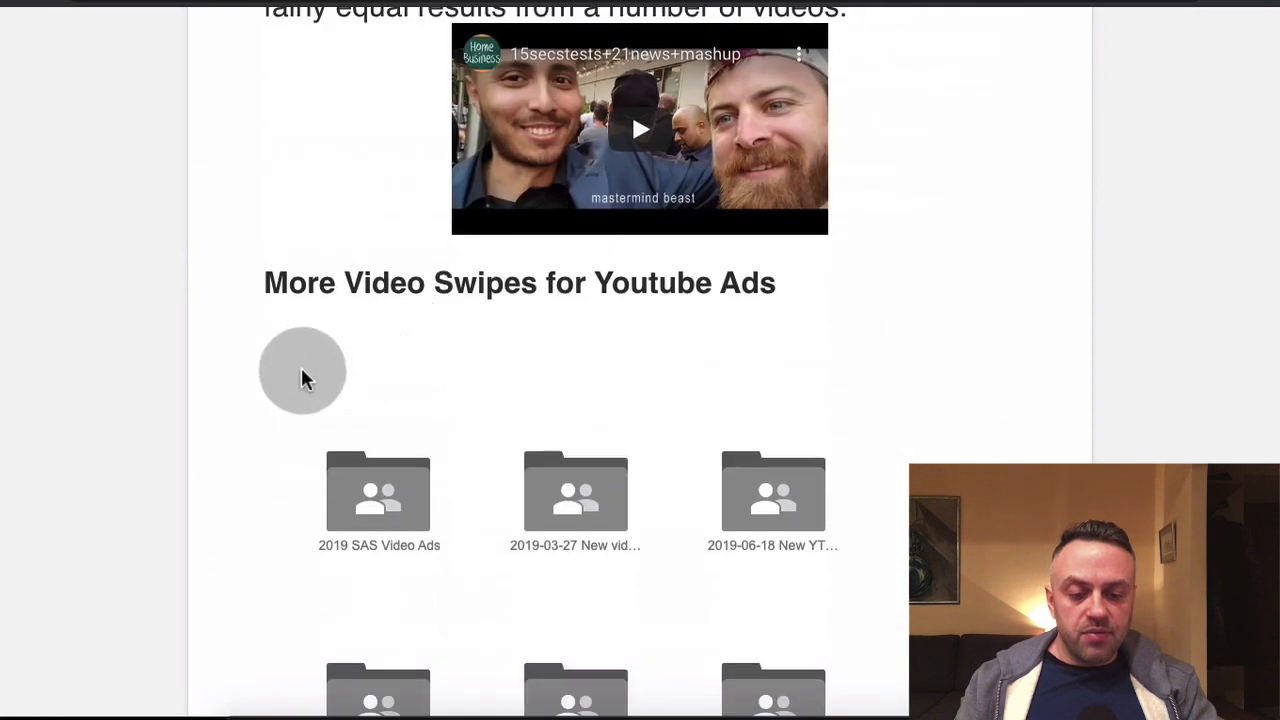
{"action": "scroll", "coordinate": [254, 378], "scroll_direction": "down", "scroll_amount": 2}
{"action": "scroll", "coordinate": [254, 378], "scroll_direction": "down", "scroll_amount": 5}
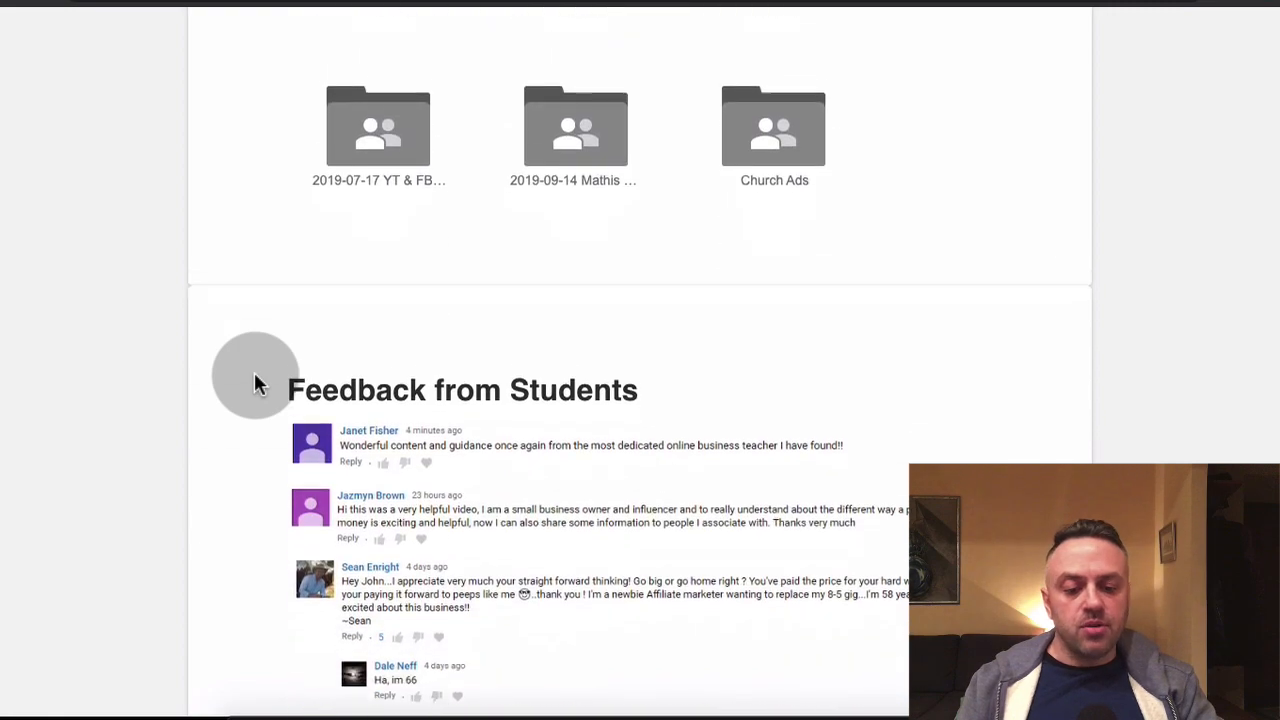
{"action": "scroll", "coordinate": [254, 378], "scroll_direction": "up", "scroll_amount": 7}
{"action": "scroll", "coordinate": [254, 380], "scroll_direction": "up", "scroll_amount": 1}
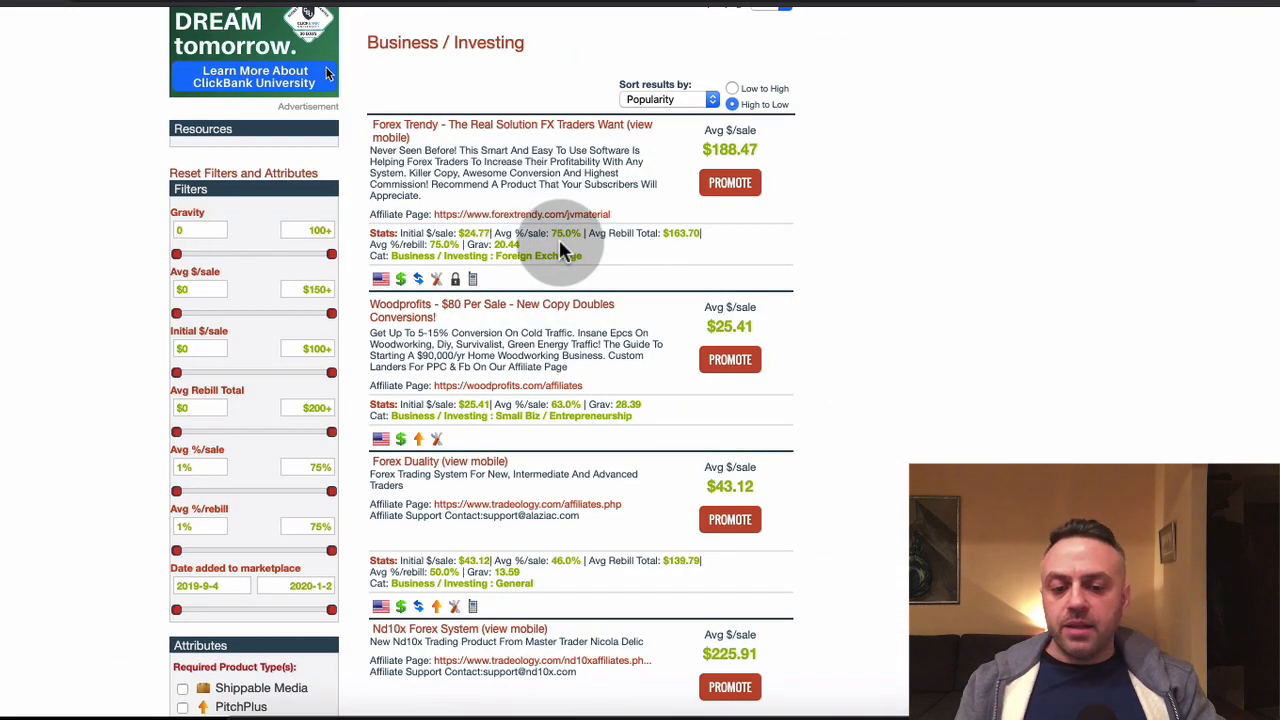
Switch to Google Ads, leave the new campaign page and display the list of video campaigns
{"action": "left_click", "coordinate": [755, 42]}
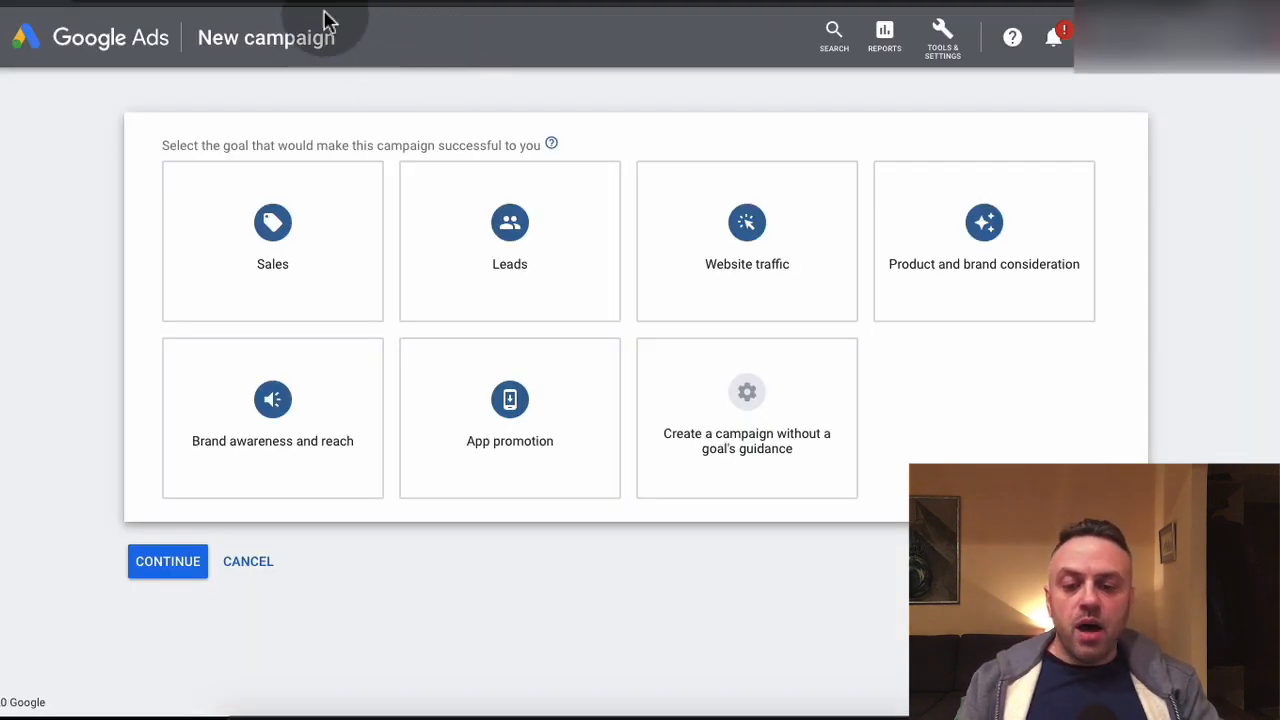
{"action": "left_click", "coordinate": [127, 63]}
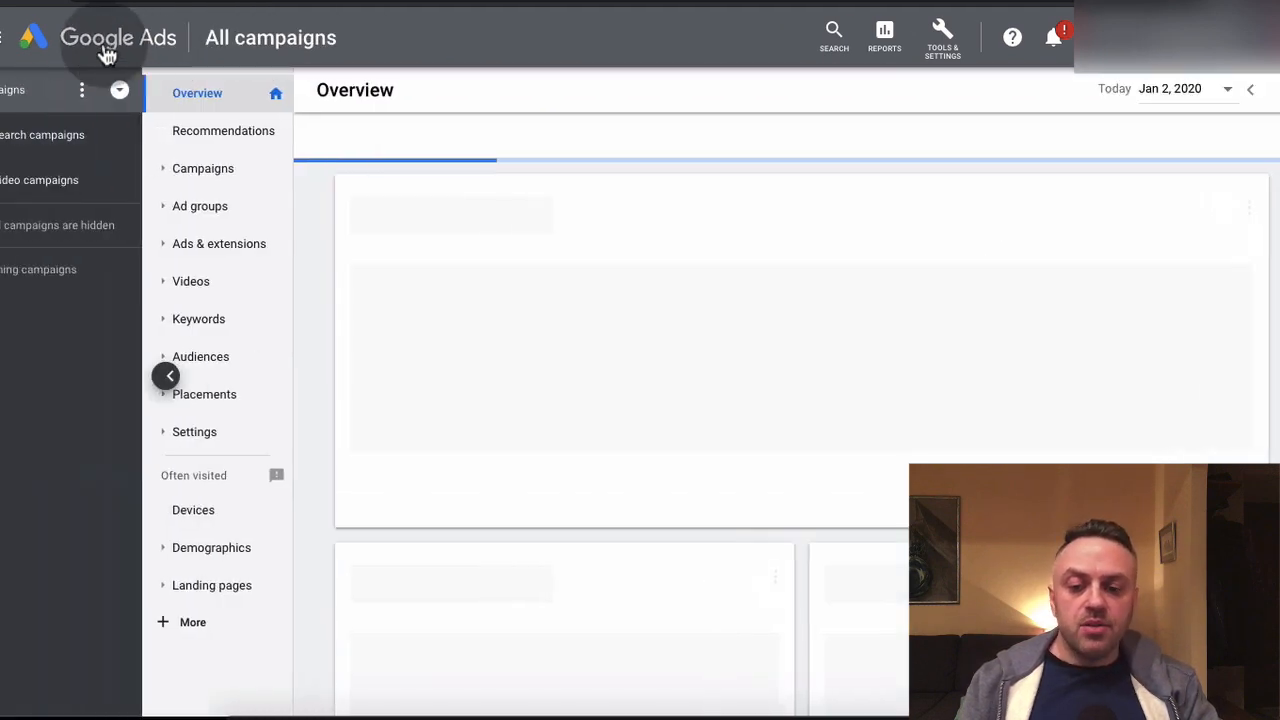
{"action": "left_click", "coordinate": [77, 191]}
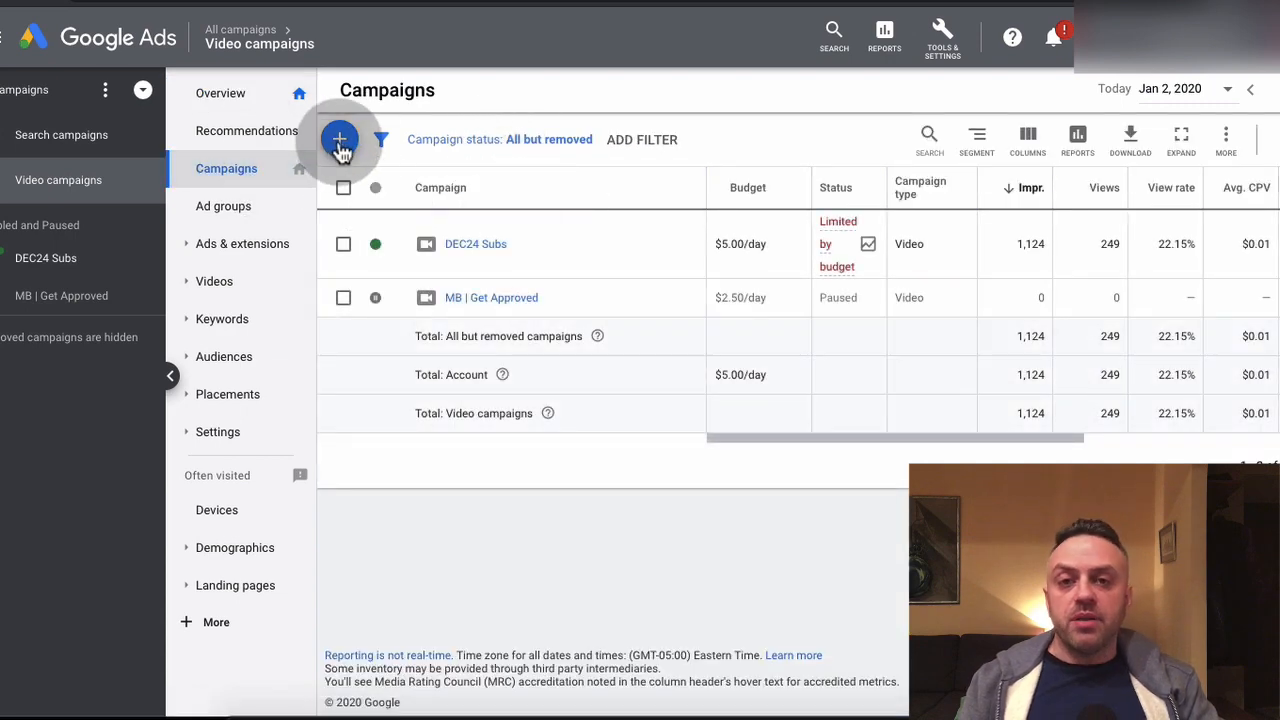
Start a new Video campaign without a goal's guidance and review the available campaign subtypes
{"action": "left_click", "coordinate": [340, 142]}
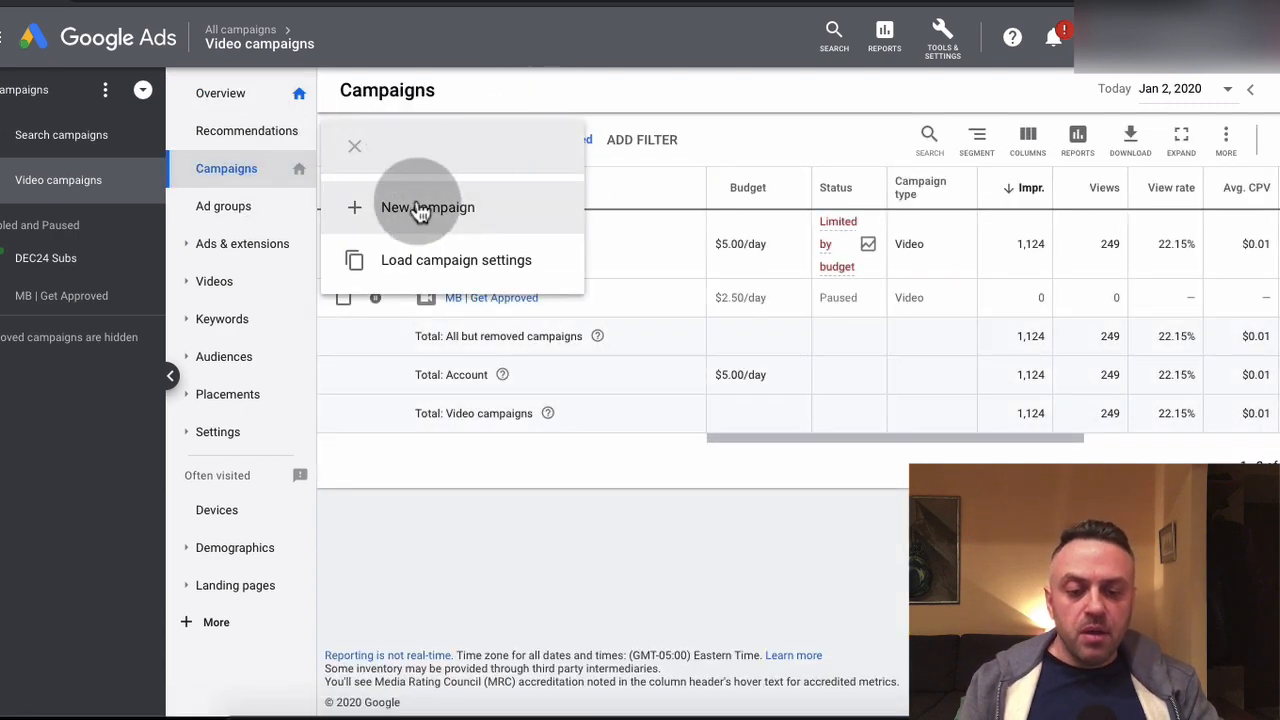
{"action": "left_click", "coordinate": [420, 210]}
{"action": "left_click", "coordinate": [278, 234]}
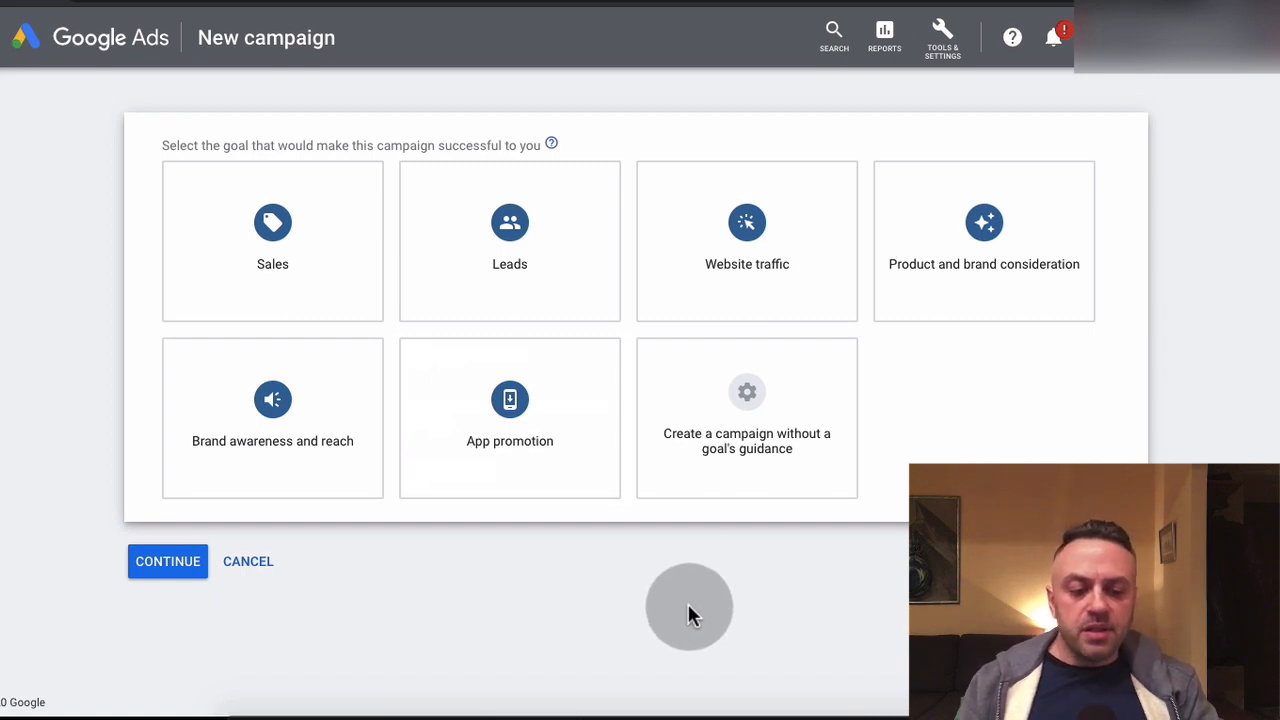
{"action": "left_click", "coordinate": [757, 405]}
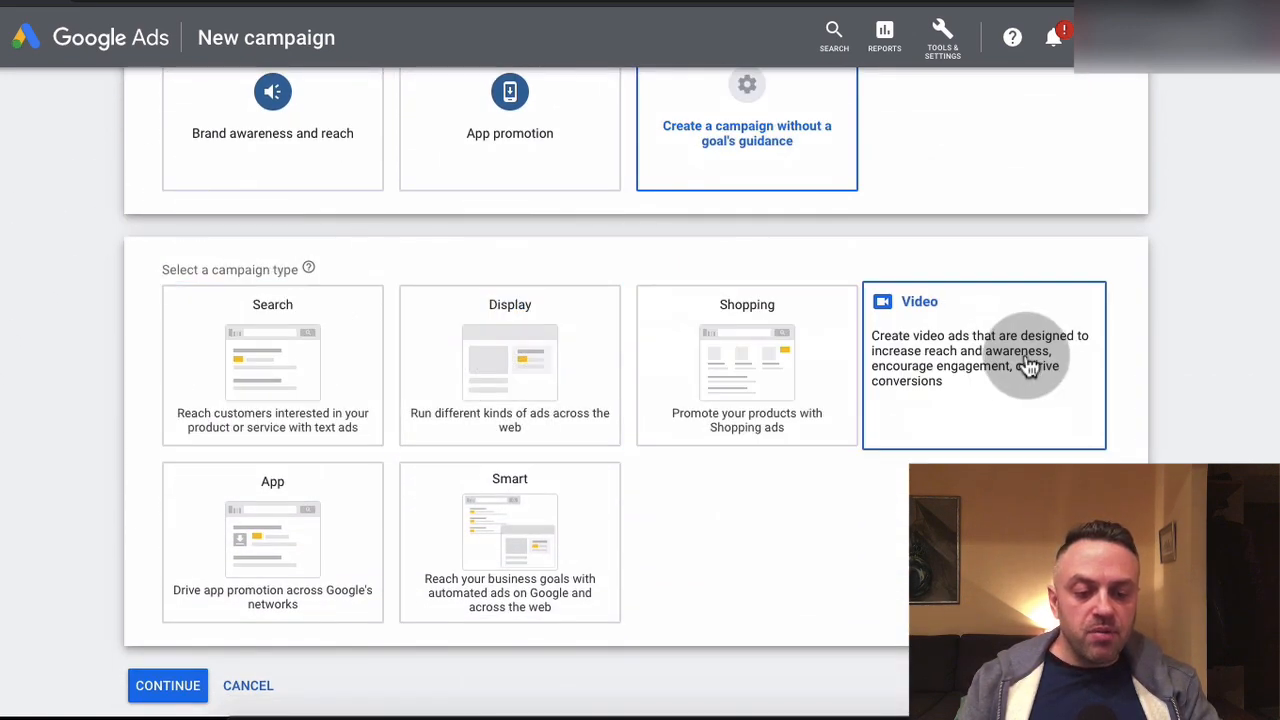
{"action": "left_click", "coordinate": [995, 360]}
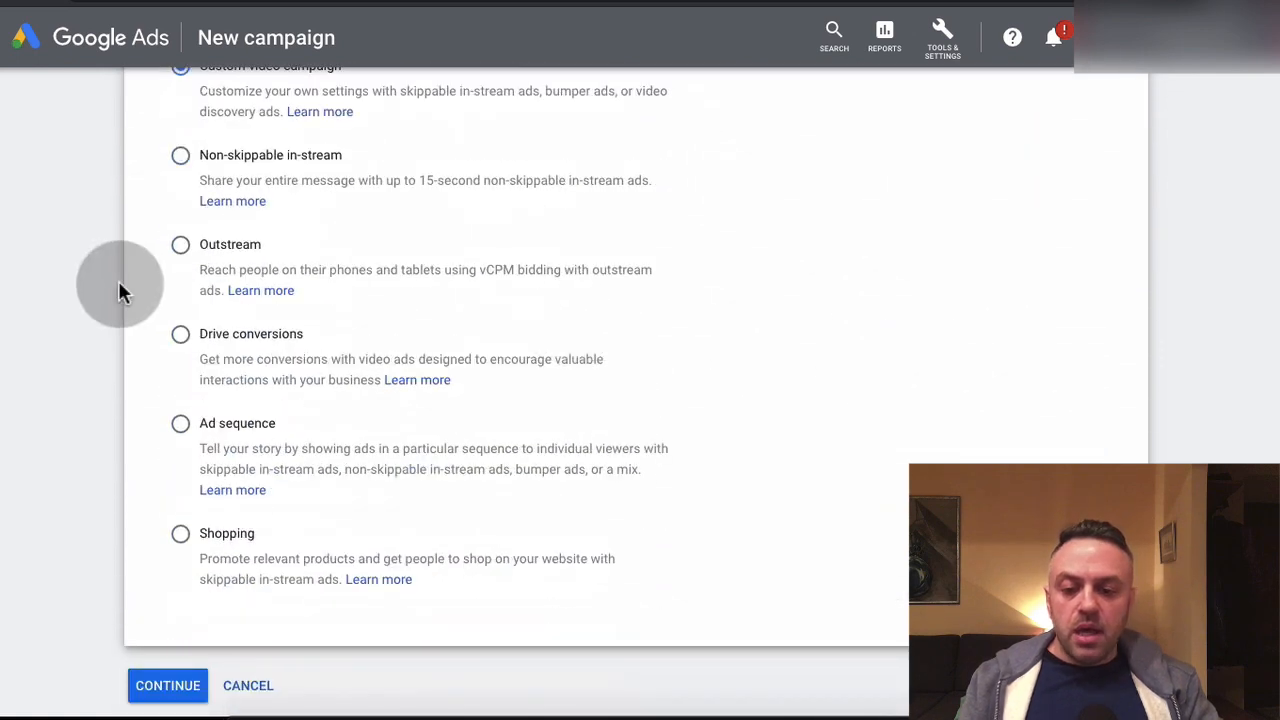
{"action": "scroll", "coordinate": [118, 280], "scroll_direction": "up", "scroll_amount": 2}
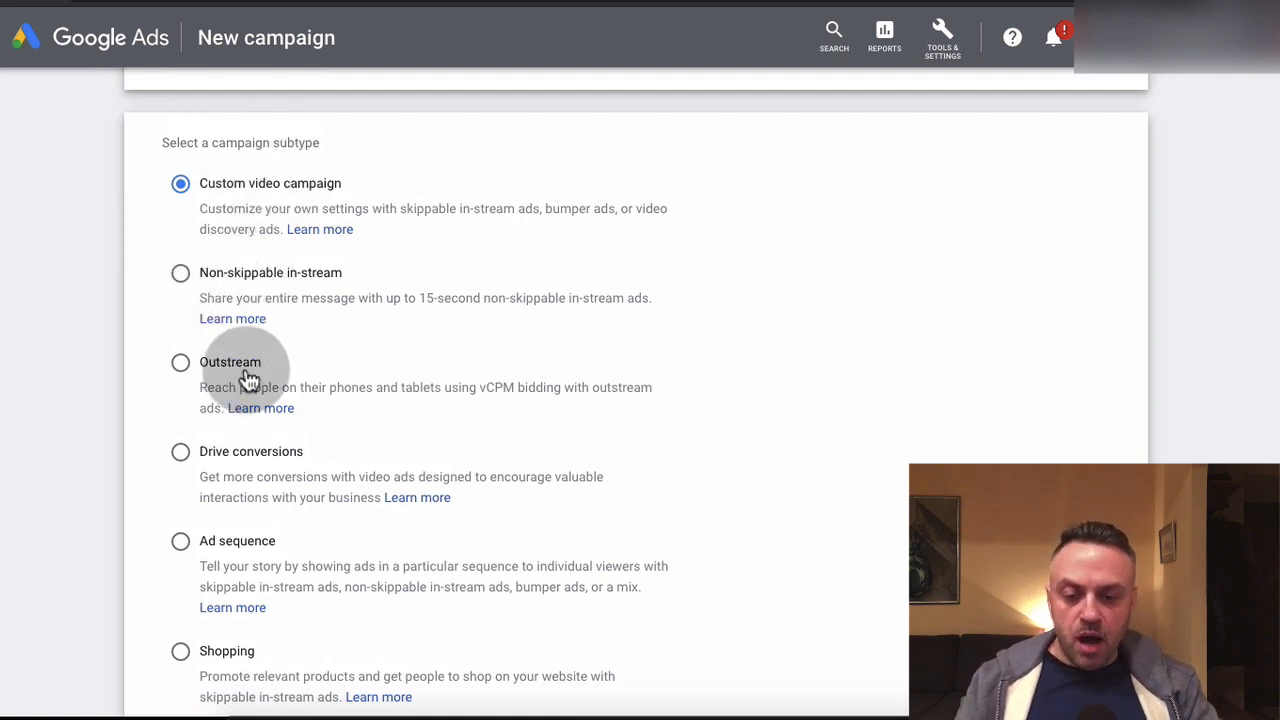
{"action": "scroll", "coordinate": [126, 415], "scroll_direction": "down", "scroll_amount": 1}
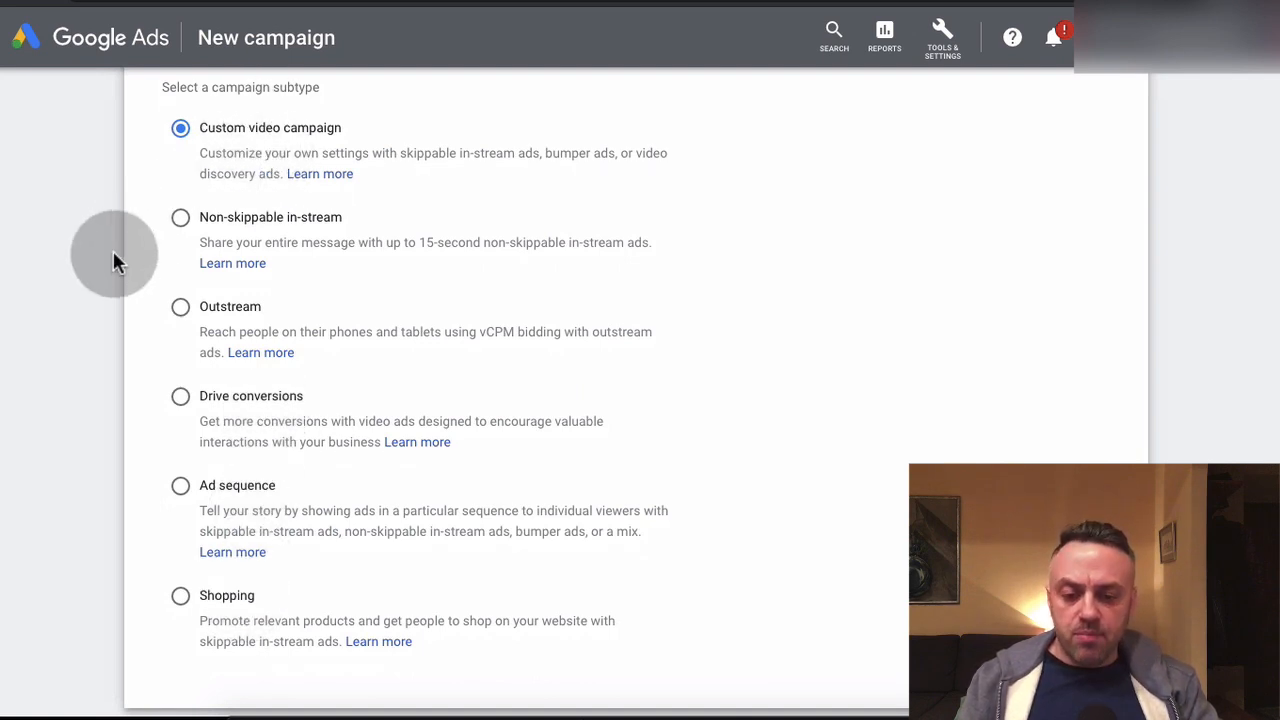
Continue with the Custom video campaign subtype and name the campaign C1
{"action": "scroll", "coordinate": [114, 263], "scroll_direction": "down", "scroll_amount": 3}
{"action": "left_click", "coordinate": [168, 614]}
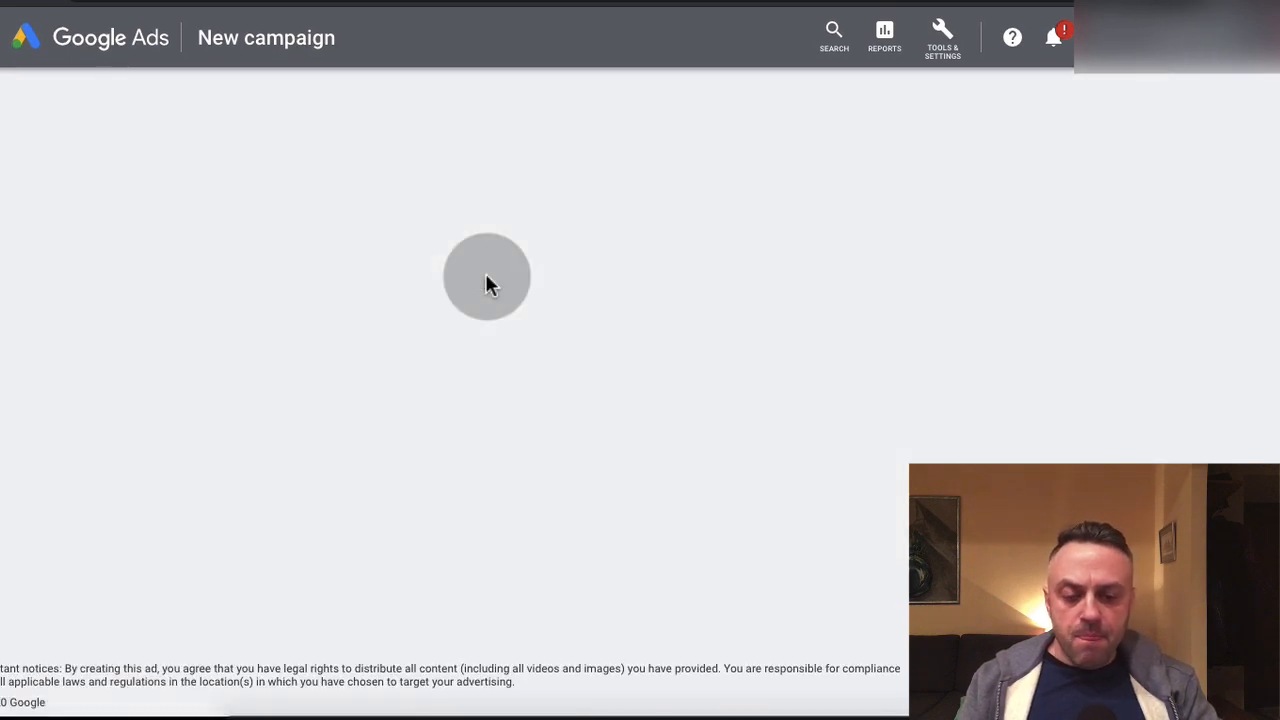
{"action": "scroll", "coordinate": [134, 364], "scroll_direction": "down", "scroll_amount": 1}
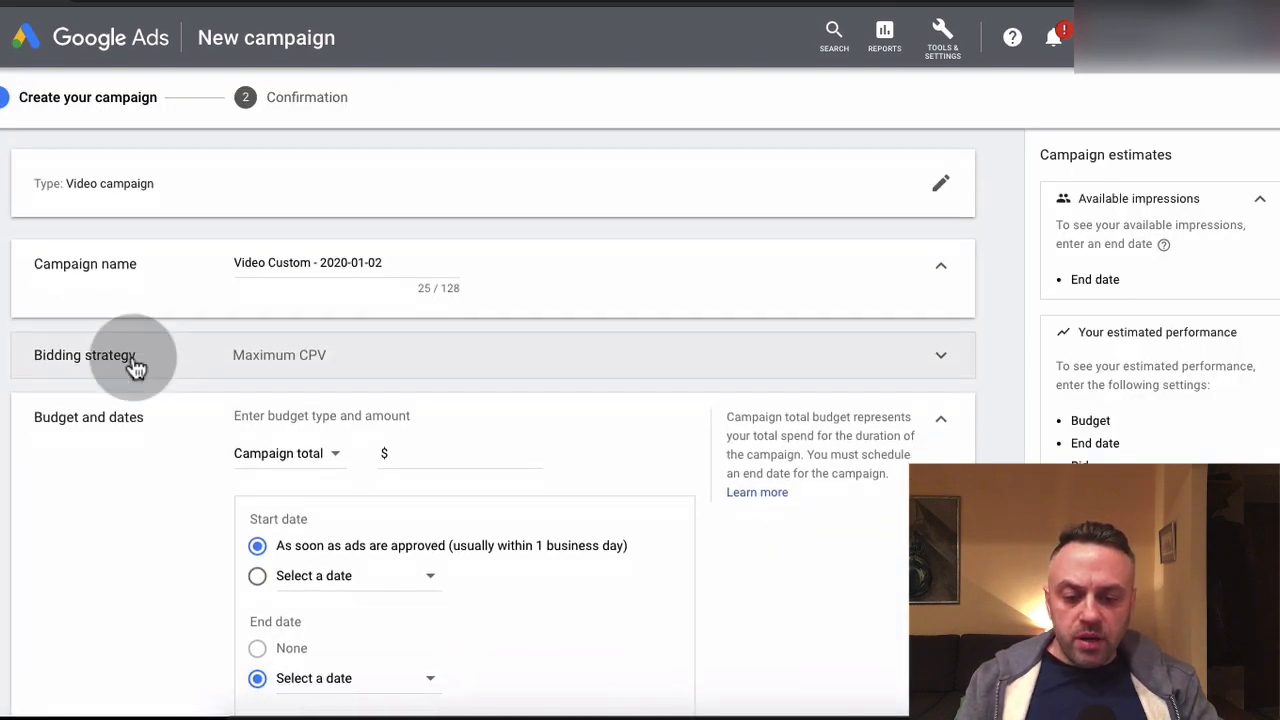
{"action": "scroll", "coordinate": [134, 364], "scroll_direction": "up", "scroll_amount": 1}
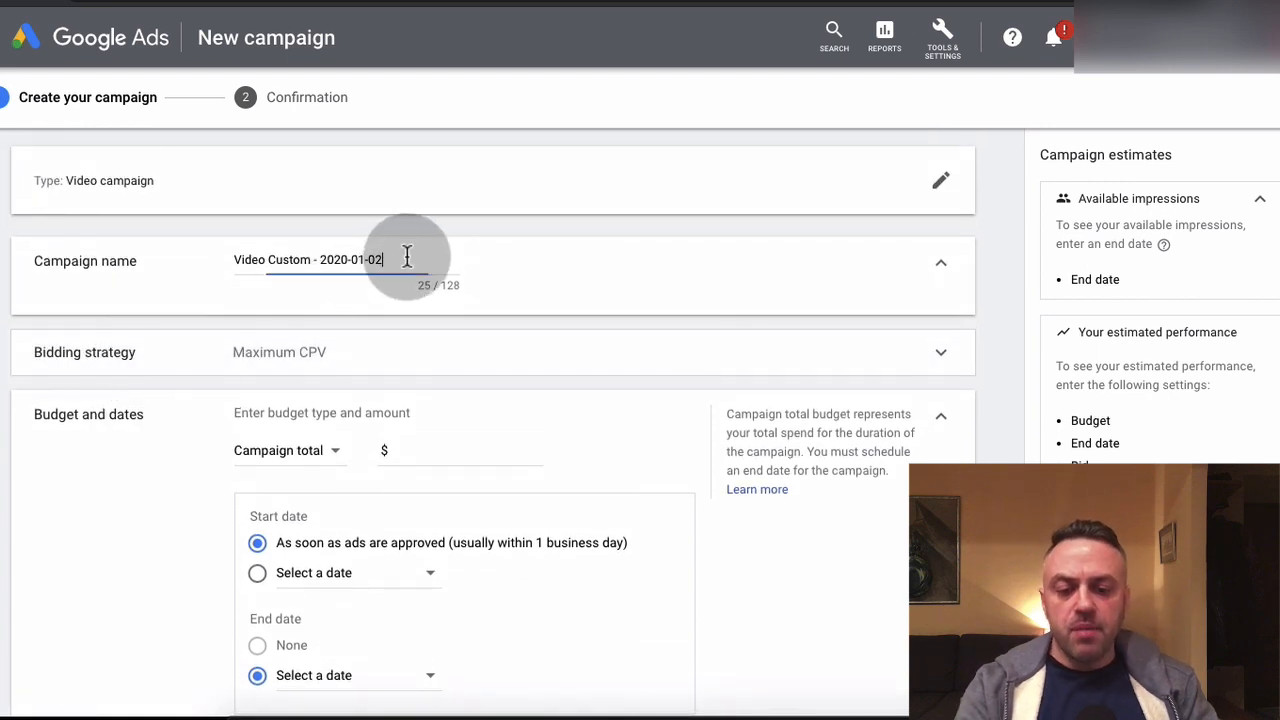
{"action": "key", "text": "ctrl+a"}
{"action": "key", "text": "BackSpace"}
{"action": "type", "text": "C"}
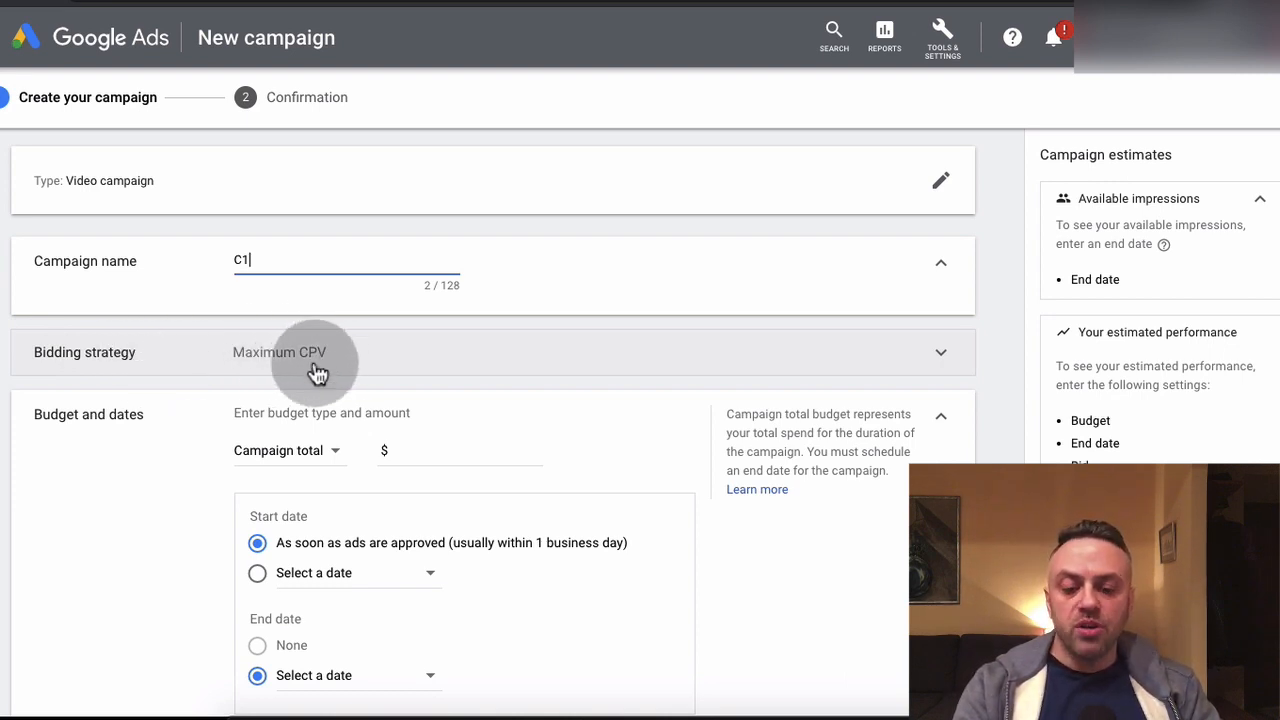
Change the campaign budget type to Daily and set the amount to $10.00
{"action": "scroll", "coordinate": [100, 486], "scroll_direction": "down", "scroll_amount": 3}
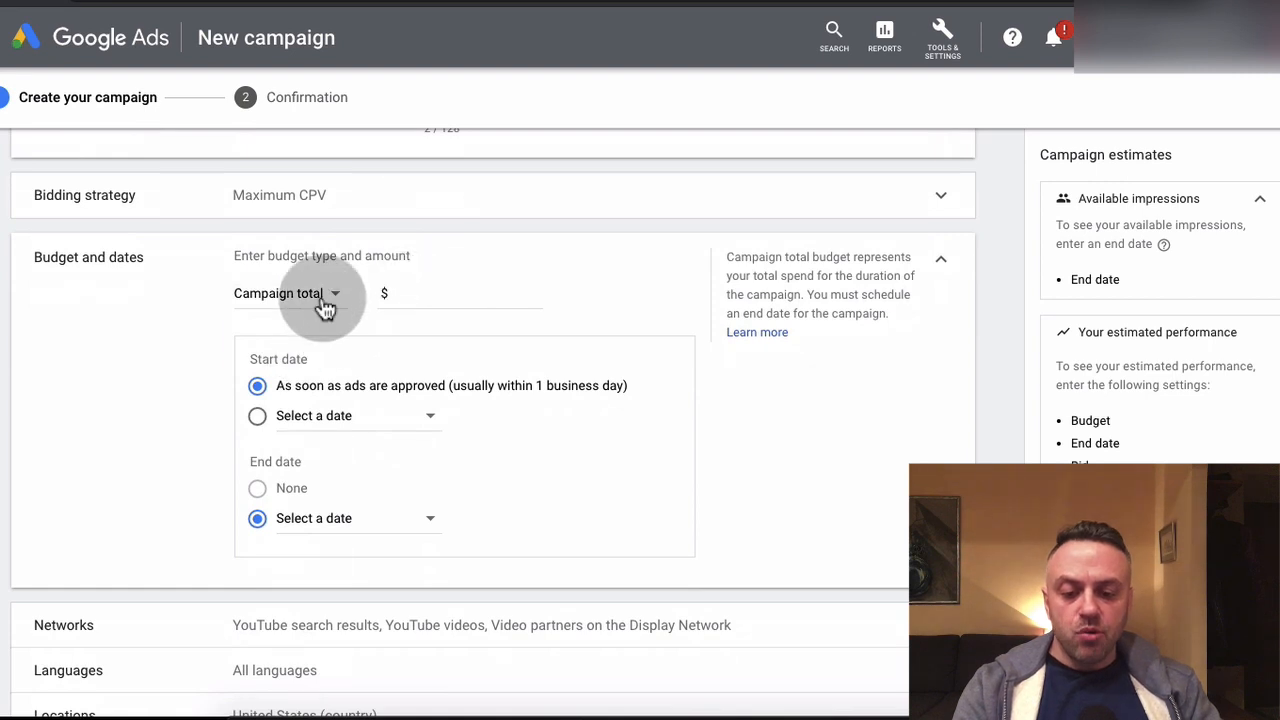
{"action": "left_click", "coordinate": [320, 294]}
{"action": "left_click", "coordinate": [309, 316]}
{"action": "left_click", "coordinate": [441, 289]}
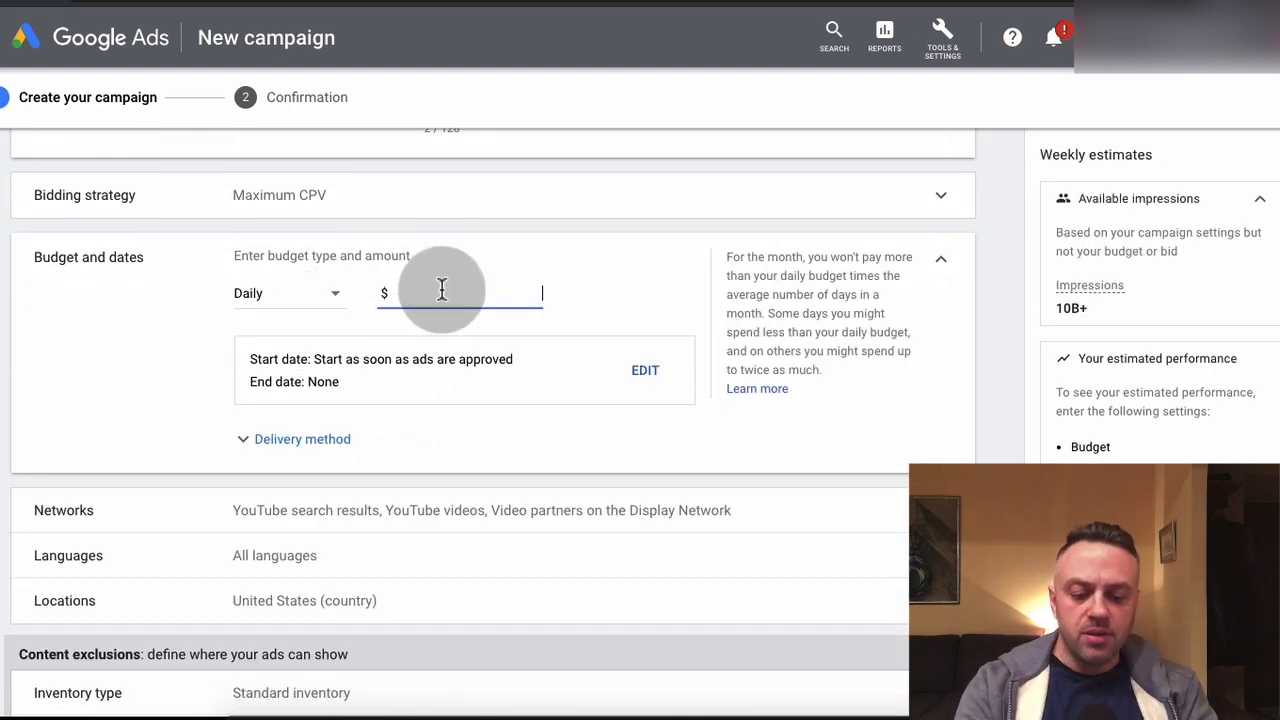
{"action": "type", "text": "10.00"}
{"action": "left_click", "coordinate": [123, 364]}
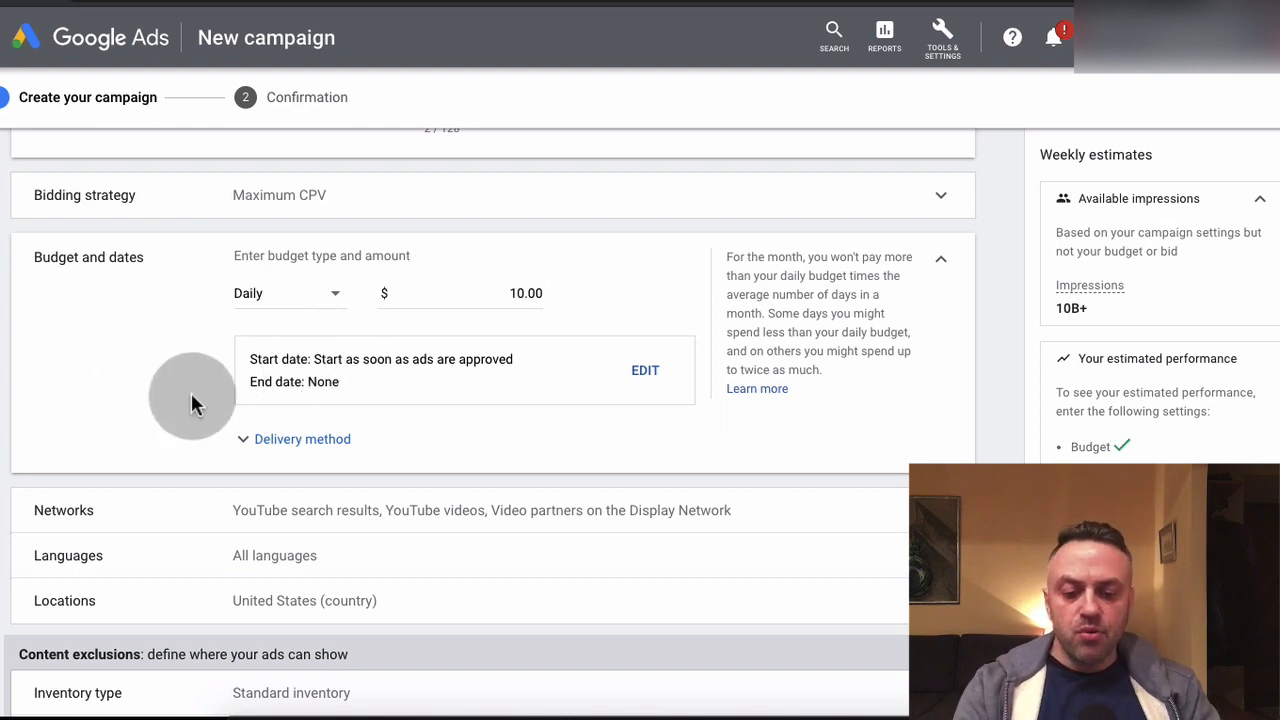
Exclude YouTube search results from the campaign's networks
{"action": "scroll", "coordinate": [220, 380], "scroll_direction": "down", "scroll_amount": 3}
{"action": "left_click", "coordinate": [366, 287]}
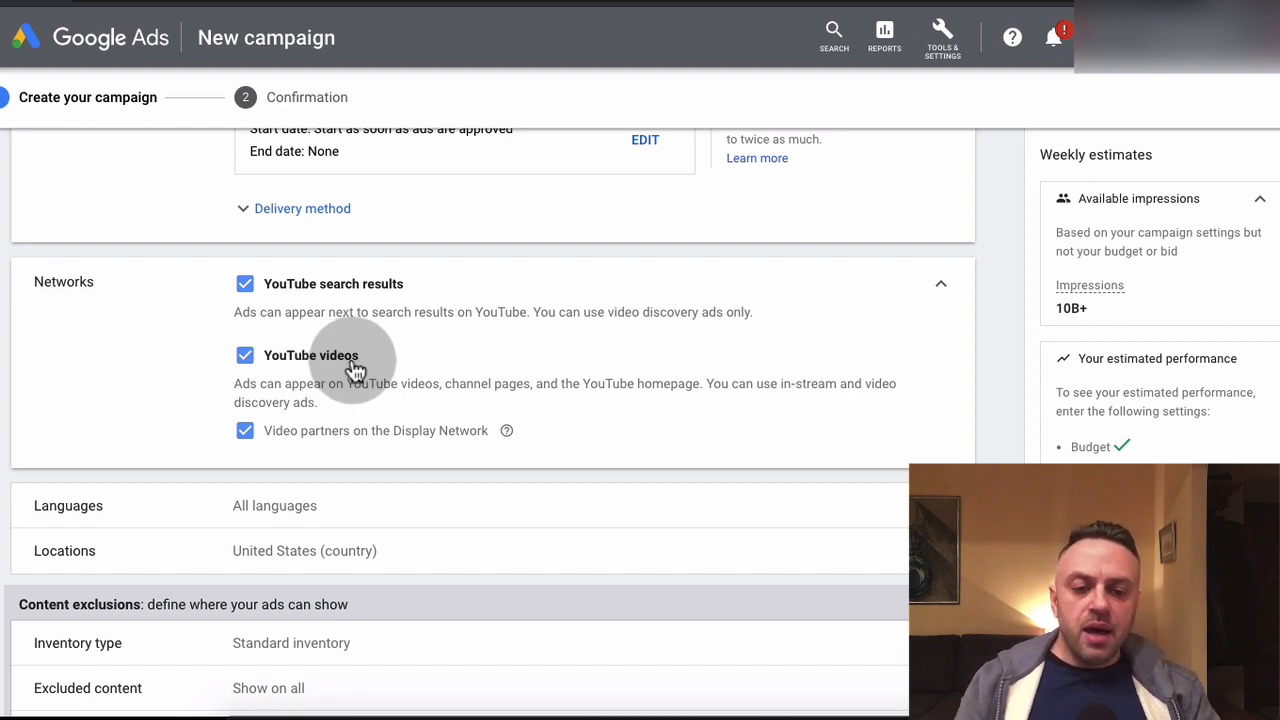
{"action": "left_click", "coordinate": [246, 290]}
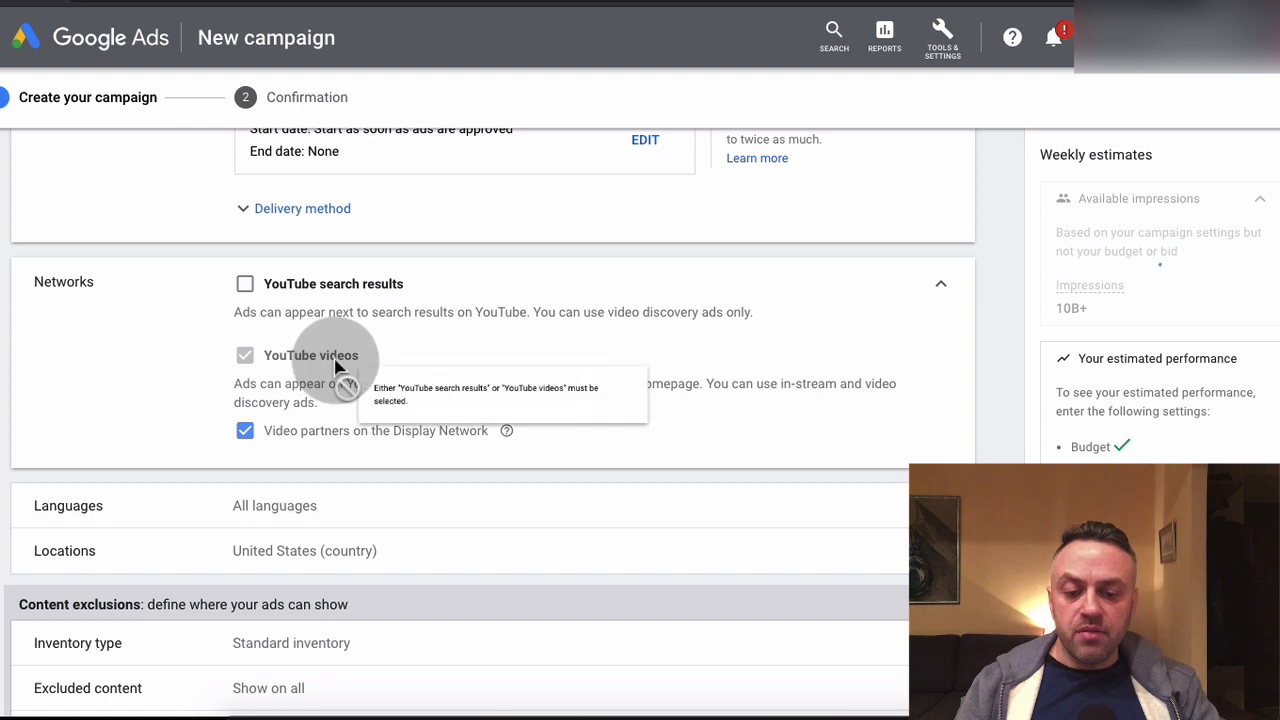
Restrict the campaign's language targeting to English
{"action": "scroll", "coordinate": [189, 423], "scroll_direction": "down", "scroll_amount": 2}
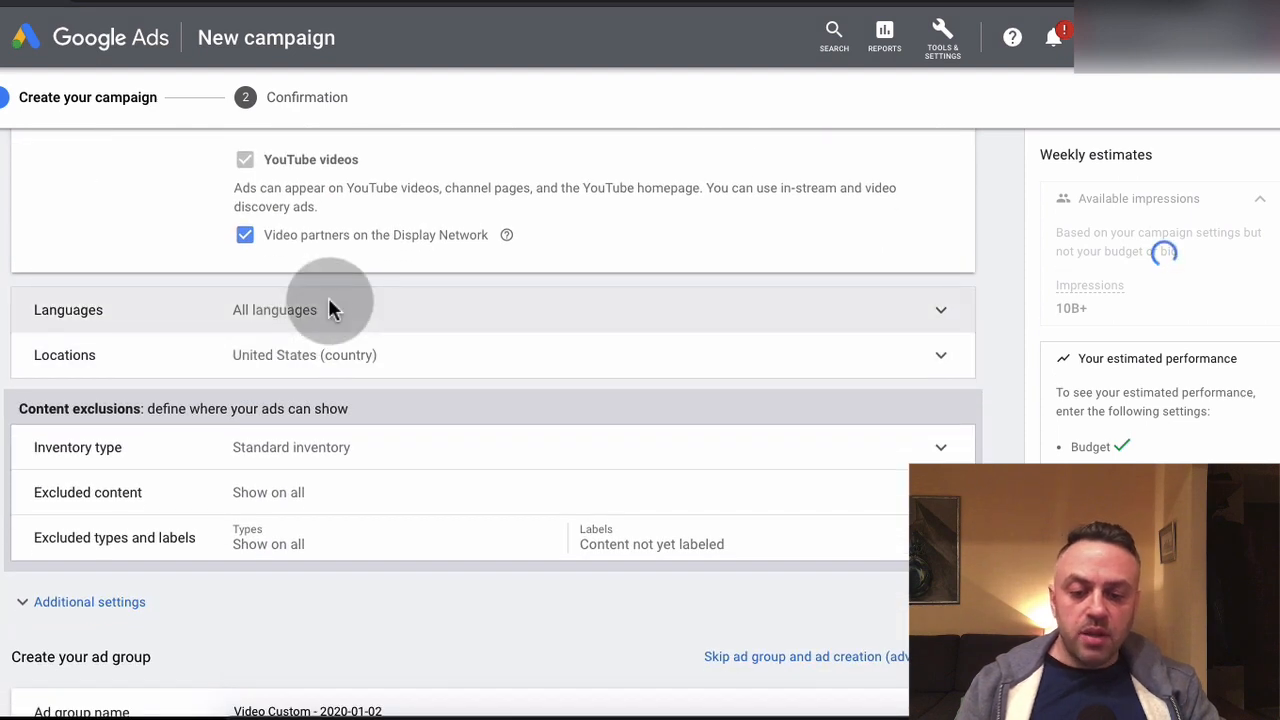
{"action": "left_click", "coordinate": [333, 310]}
{"action": "left_click", "coordinate": [325, 382]}
{"action": "type", "text": "english"}
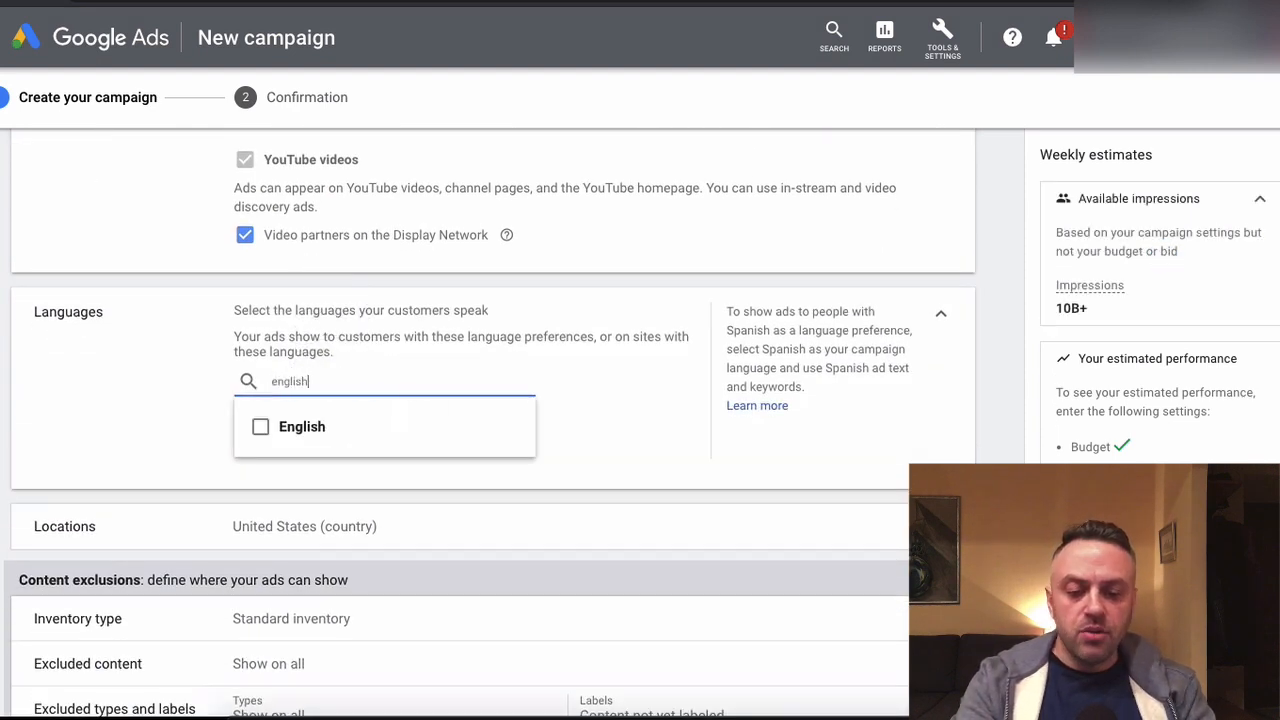
{"action": "left_click", "coordinate": [260, 427]}
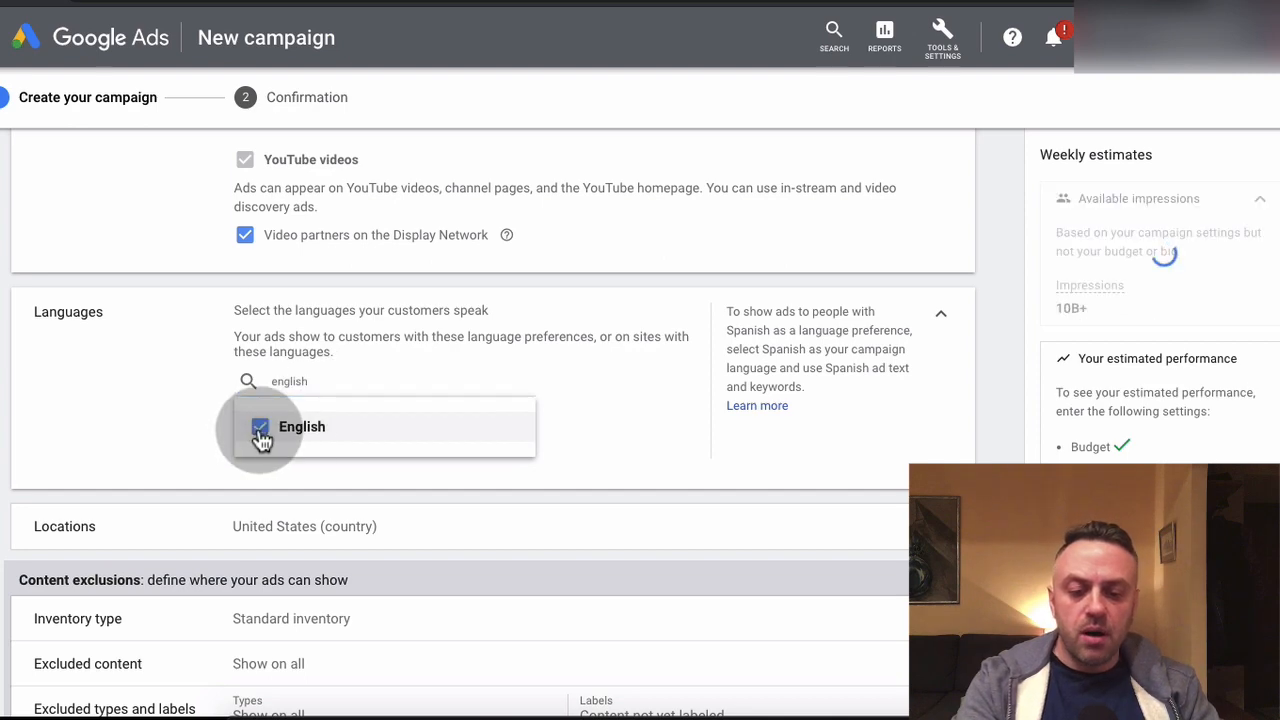
{"action": "left_click", "coordinate": [114, 381]}
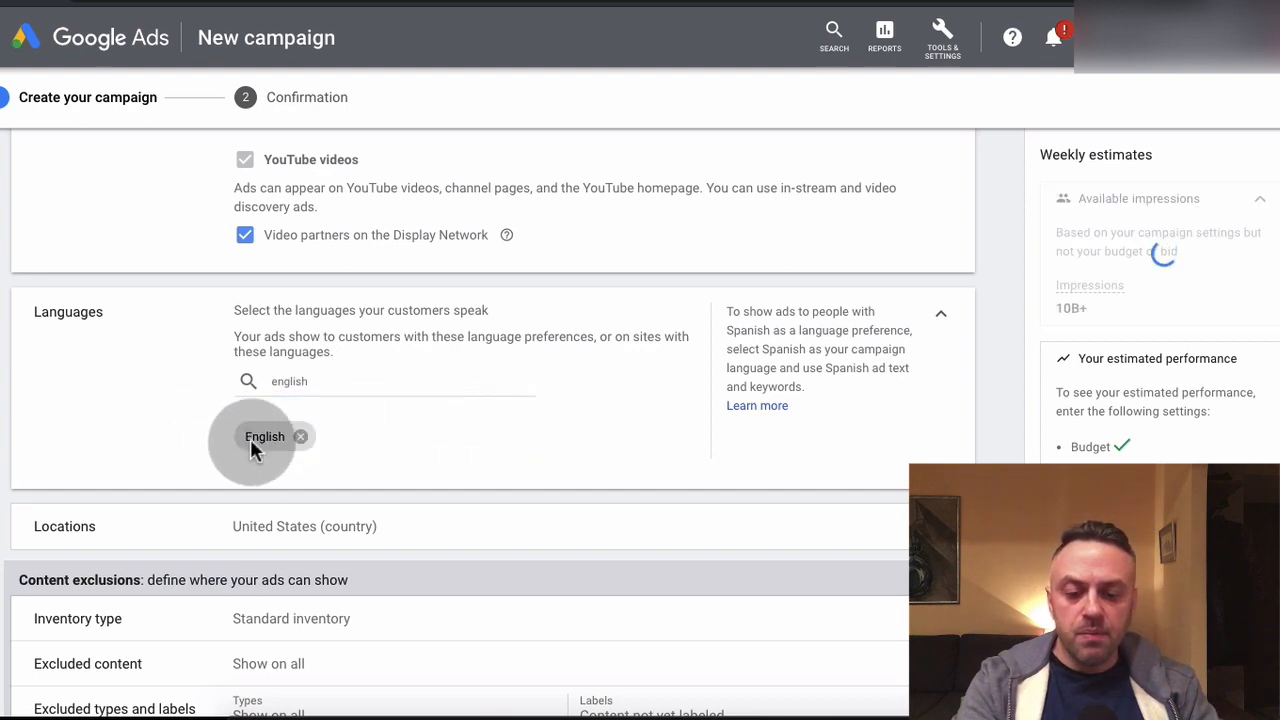
Display the location targeting options and set the inventory type to Expanded inventory
{"action": "scroll", "coordinate": [149, 432], "scroll_direction": "down", "scroll_amount": 2}
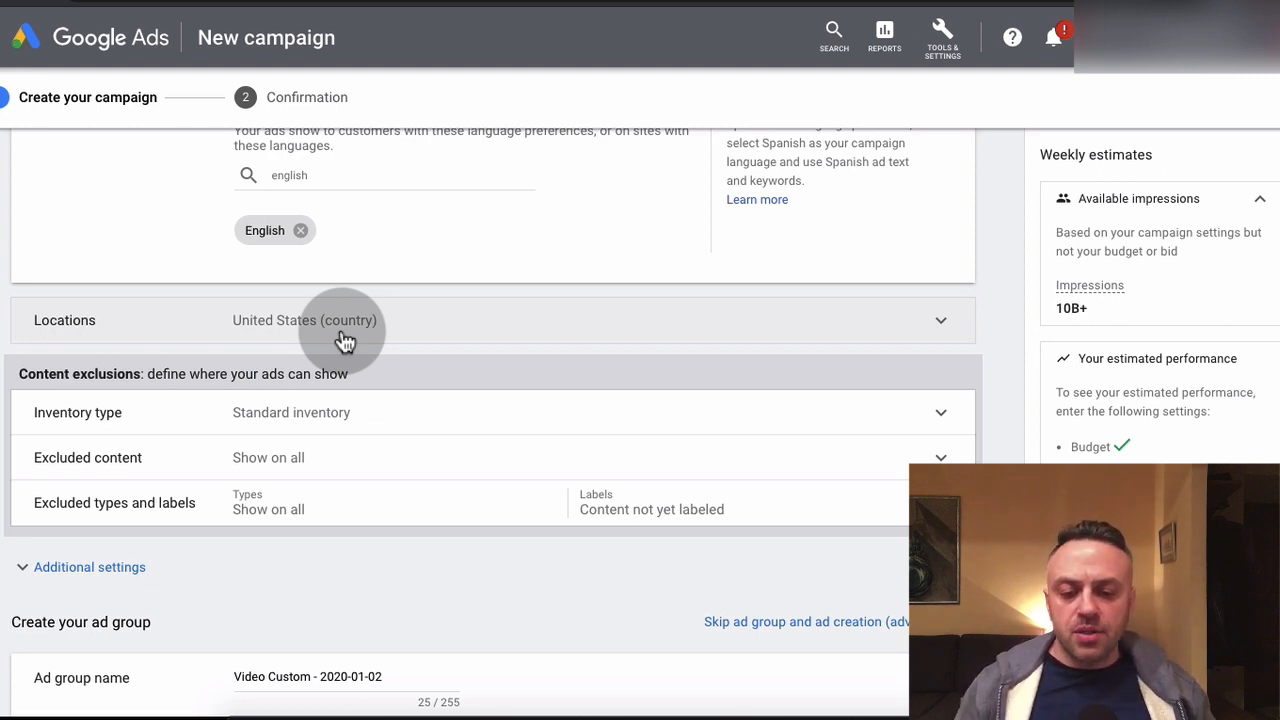
{"action": "left_click", "coordinate": [344, 341]}
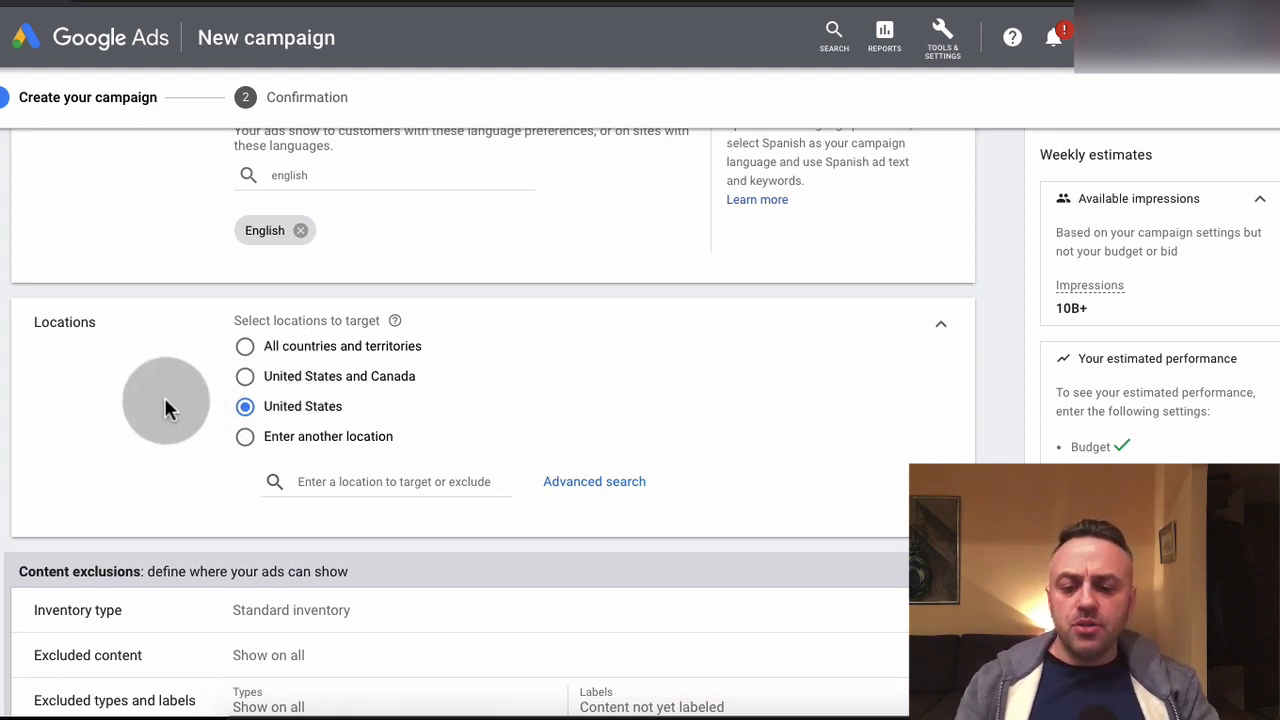
{"action": "scroll", "coordinate": [166, 409], "scroll_direction": "down", "scroll_amount": 3}
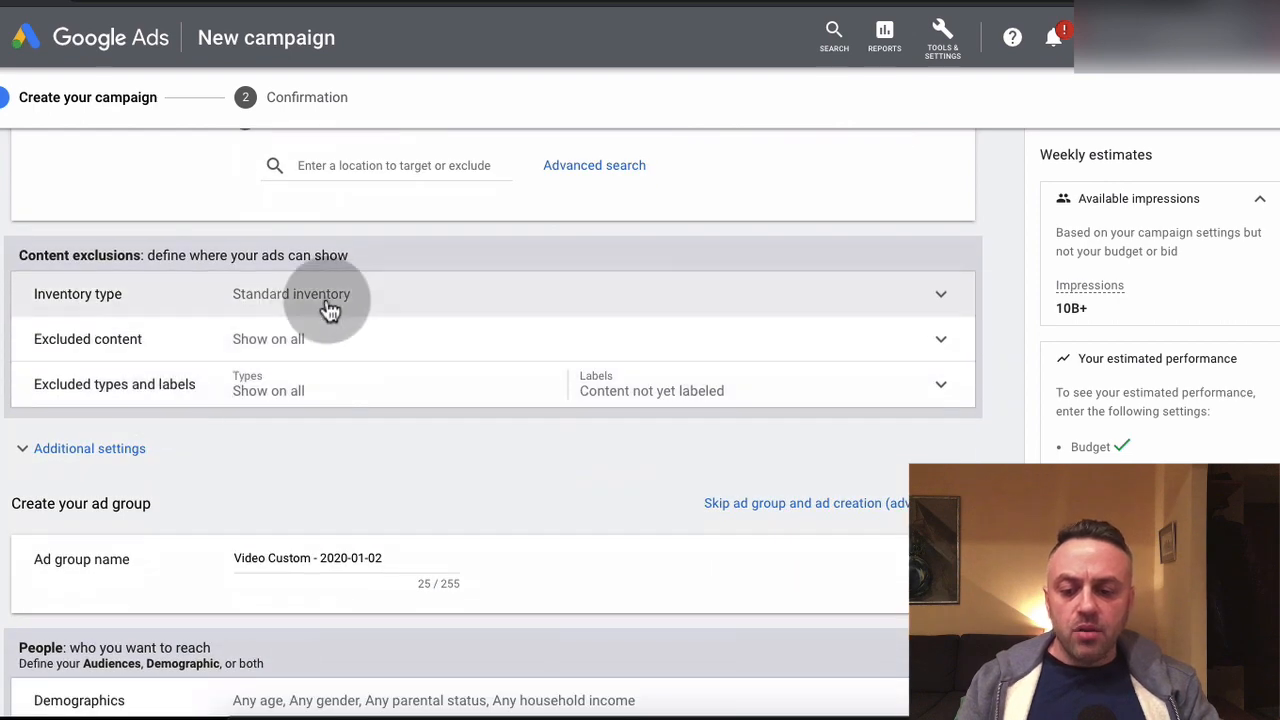
{"action": "left_click", "coordinate": [316, 300]}
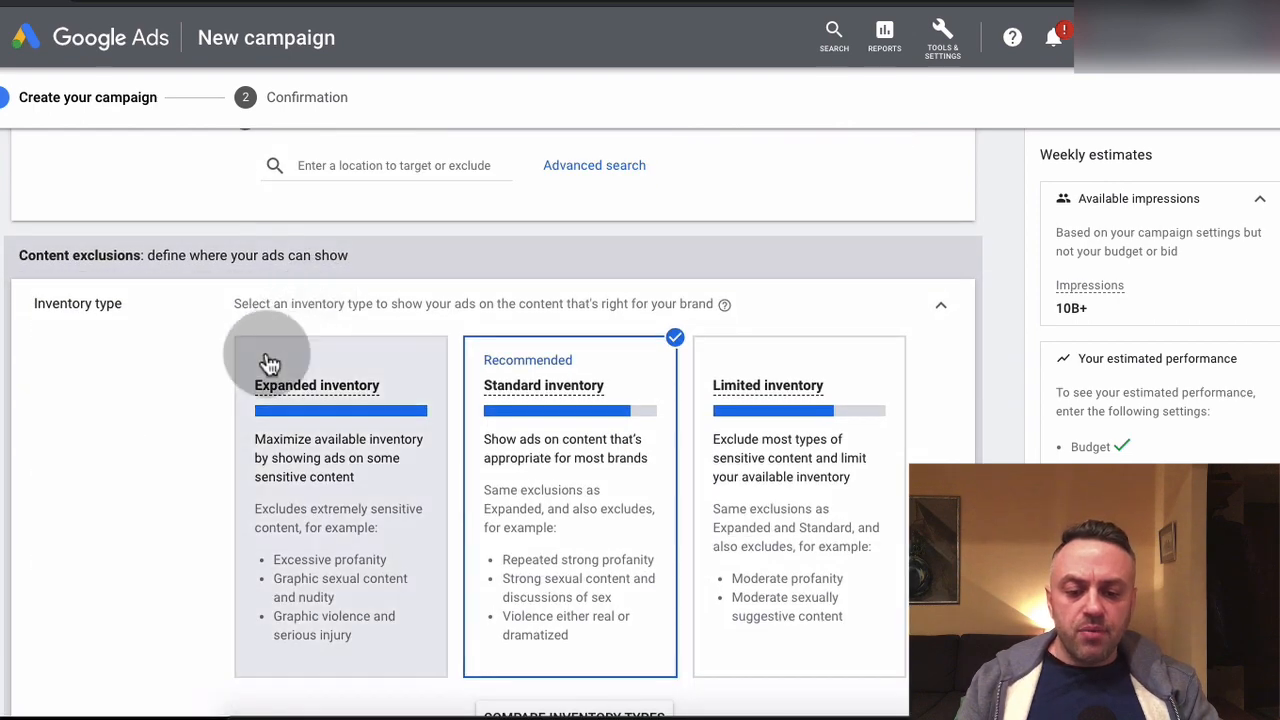
{"action": "scroll", "coordinate": [117, 450], "scroll_direction": "down", "scroll_amount": 1}
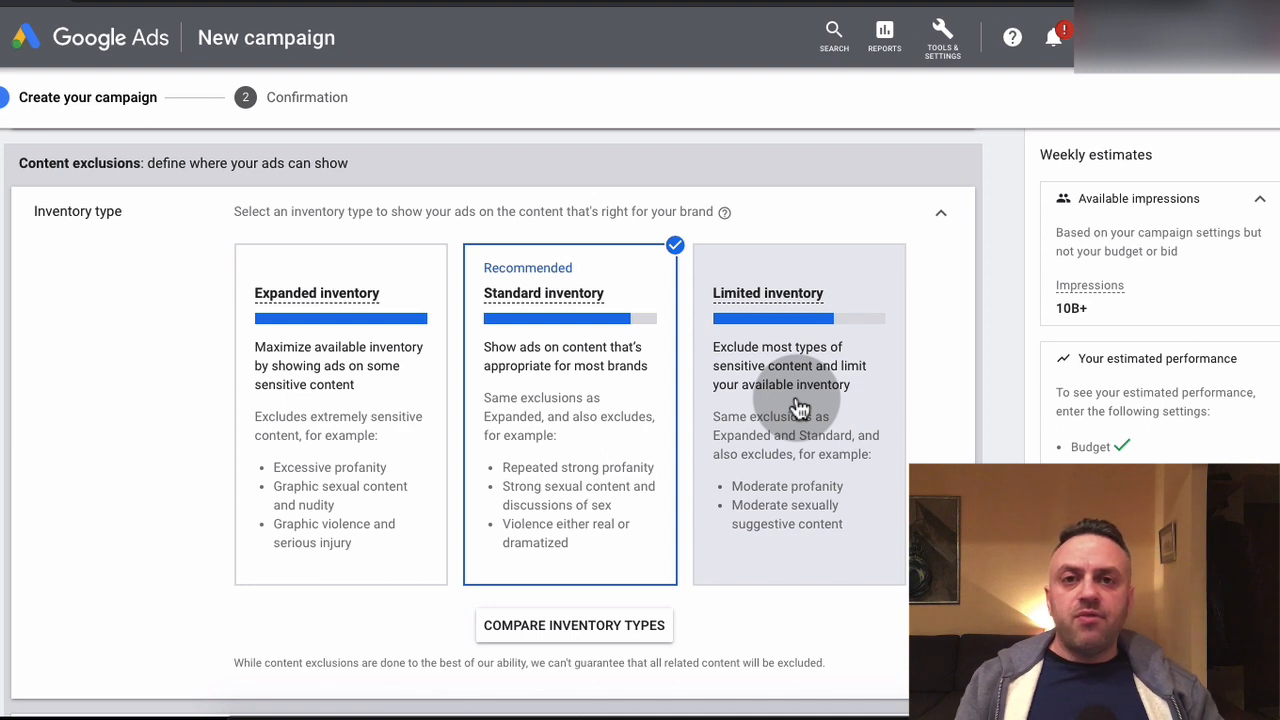
{"action": "left_click", "coordinate": [281, 408]}
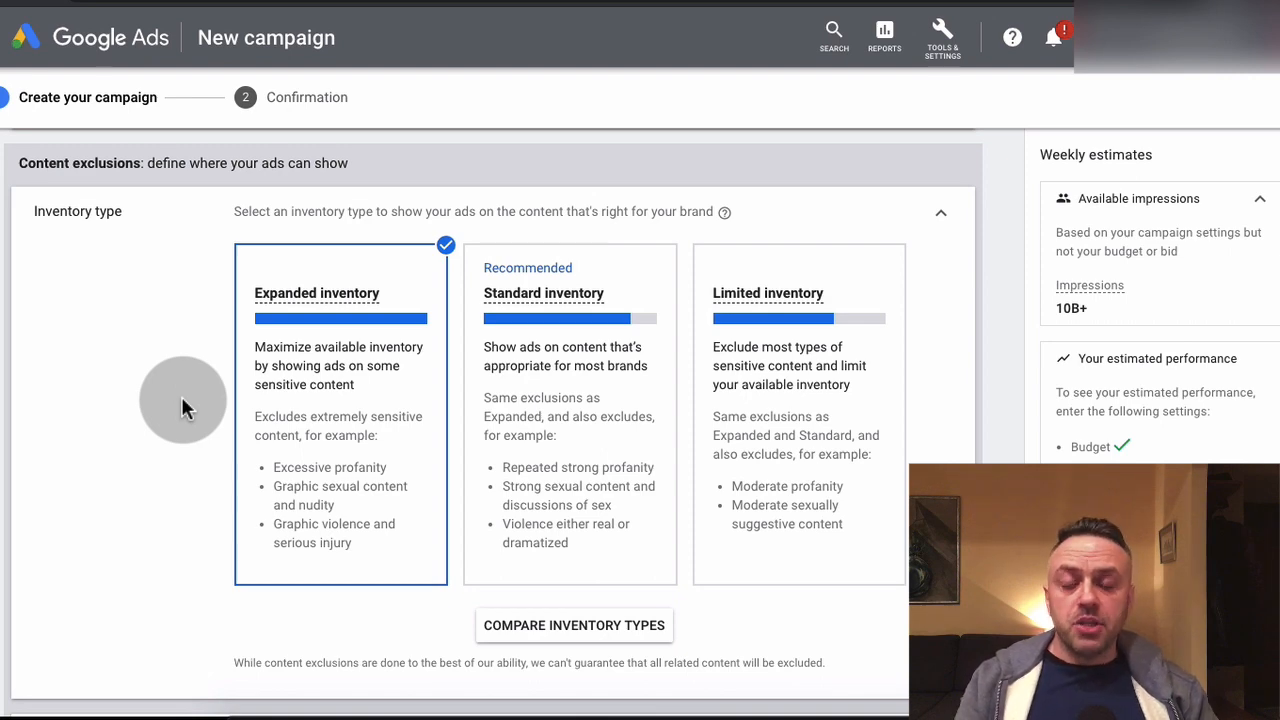
Review the sensitive categories under Excluded content and exclude live streaming videos from the content types
{"action": "scroll", "coordinate": [174, 398], "scroll_direction": "down", "scroll_amount": 1}
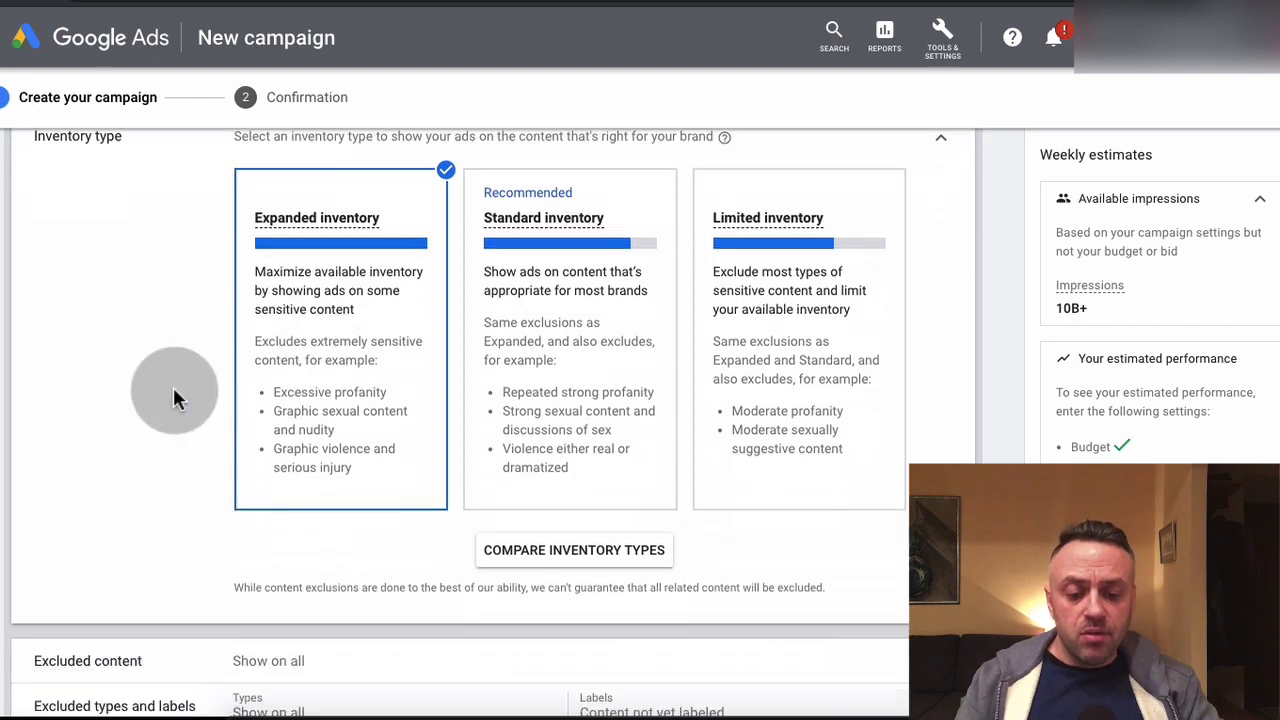
{"action": "scroll", "coordinate": [174, 396], "scroll_direction": "down", "scroll_amount": 5}
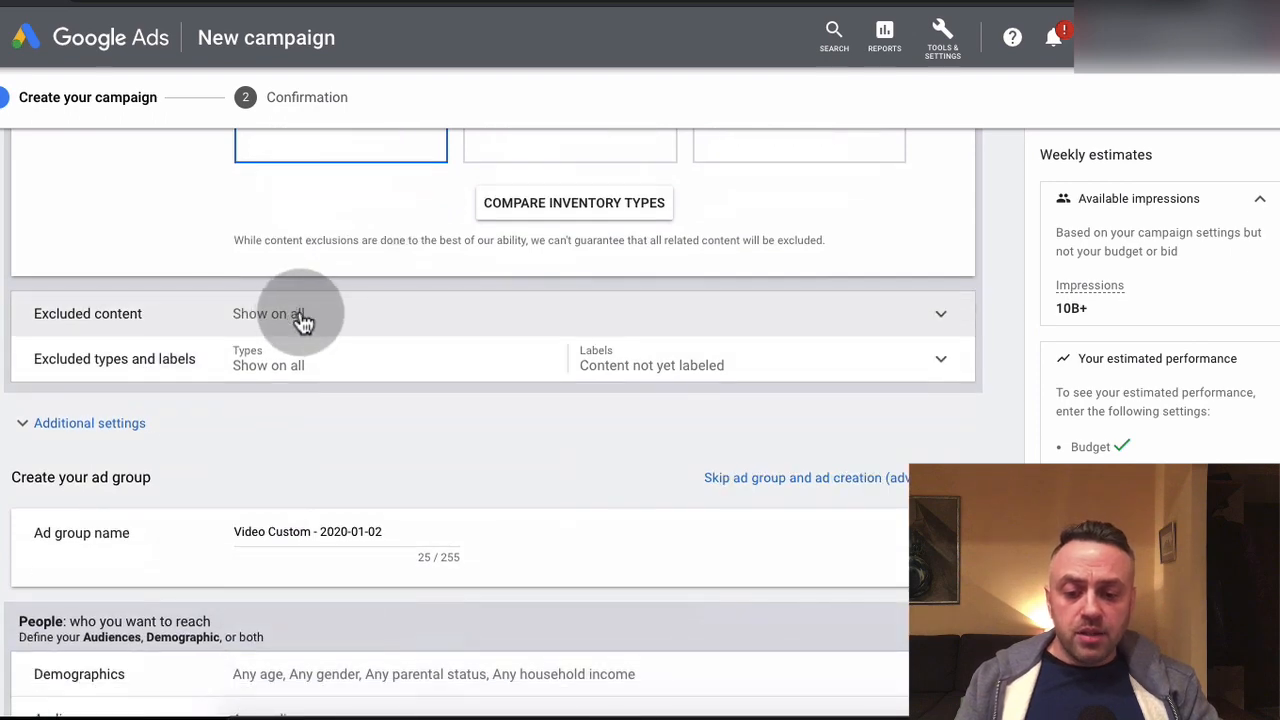
{"action": "left_click", "coordinate": [303, 318]}
{"action": "scroll", "coordinate": [26, 463], "scroll_direction": "down", "scroll_amount": 3}
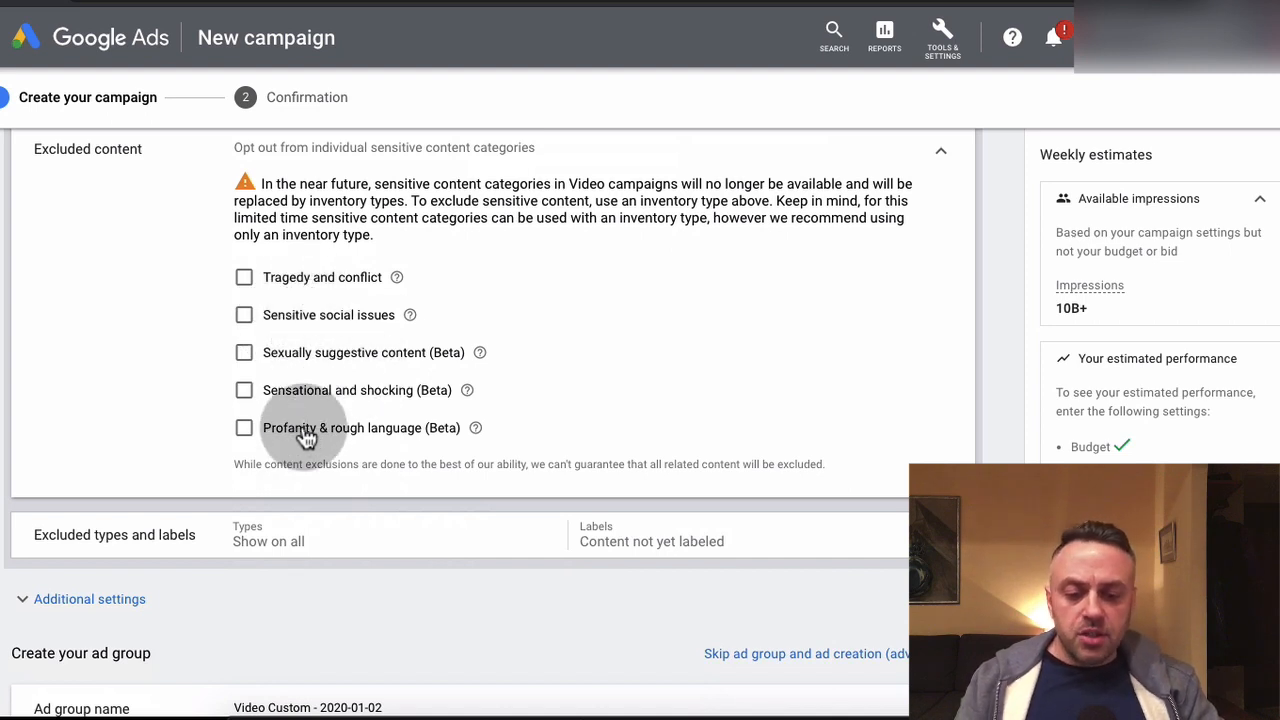
{"action": "scroll", "coordinate": [200, 378], "scroll_direction": "down", "scroll_amount": 2}
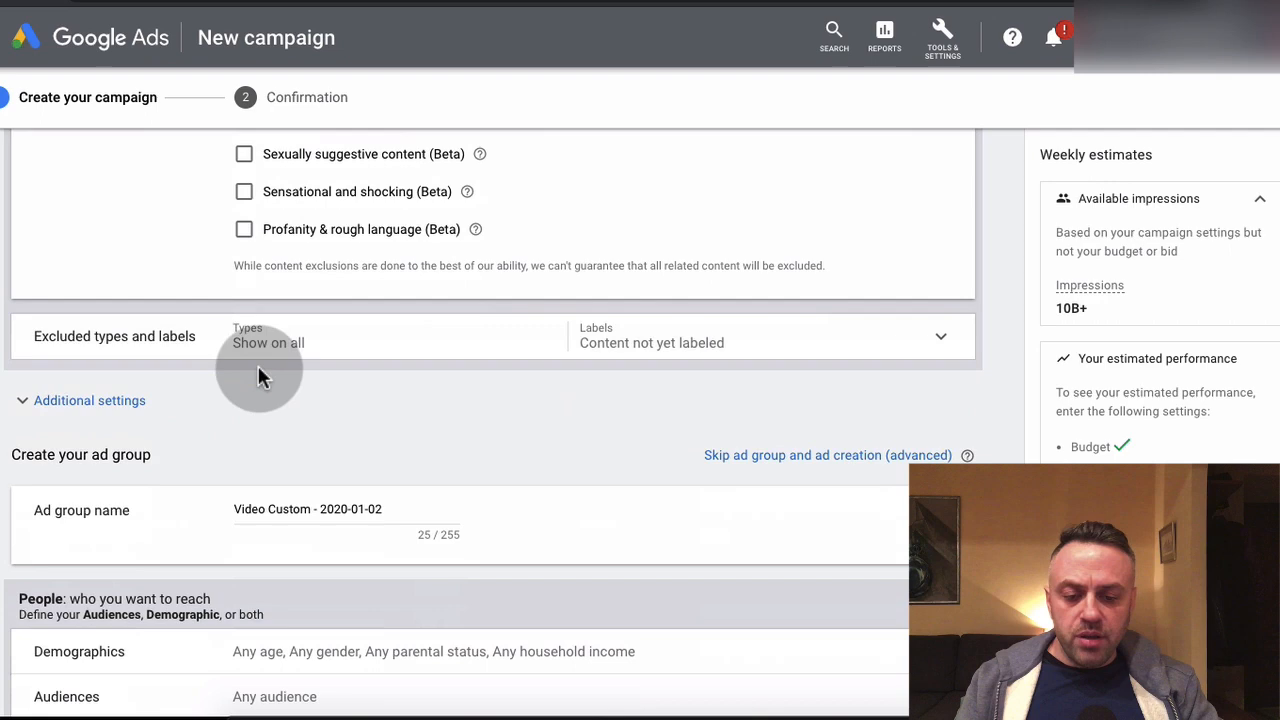
{"action": "left_click", "coordinate": [322, 343]}
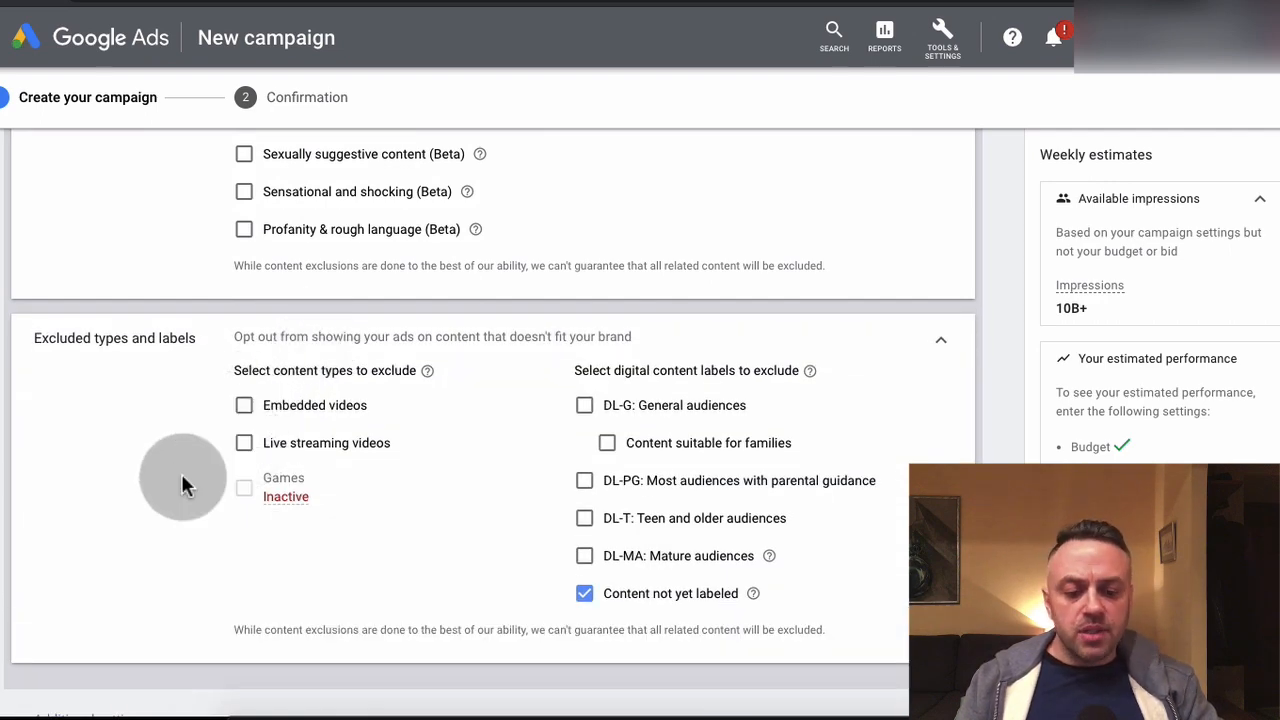
{"action": "scroll", "coordinate": [183, 480], "scroll_direction": "down", "scroll_amount": 1}
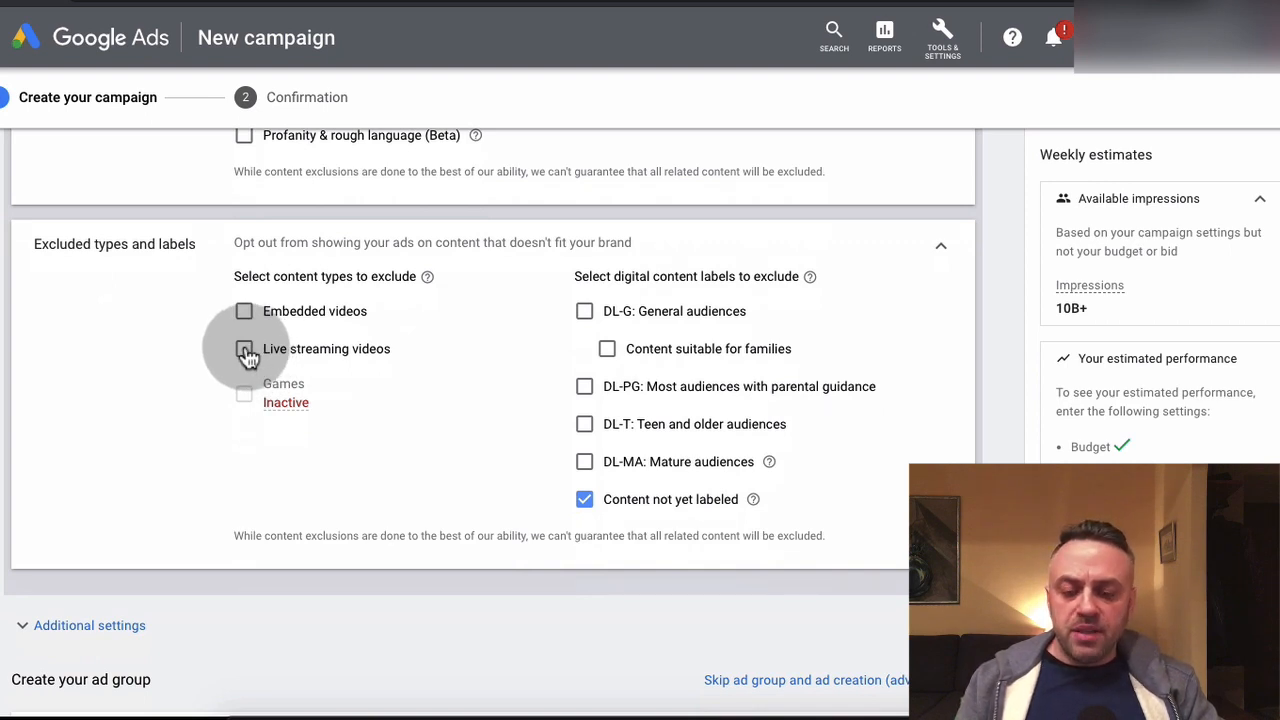
{"action": "left_click", "coordinate": [245, 352]}
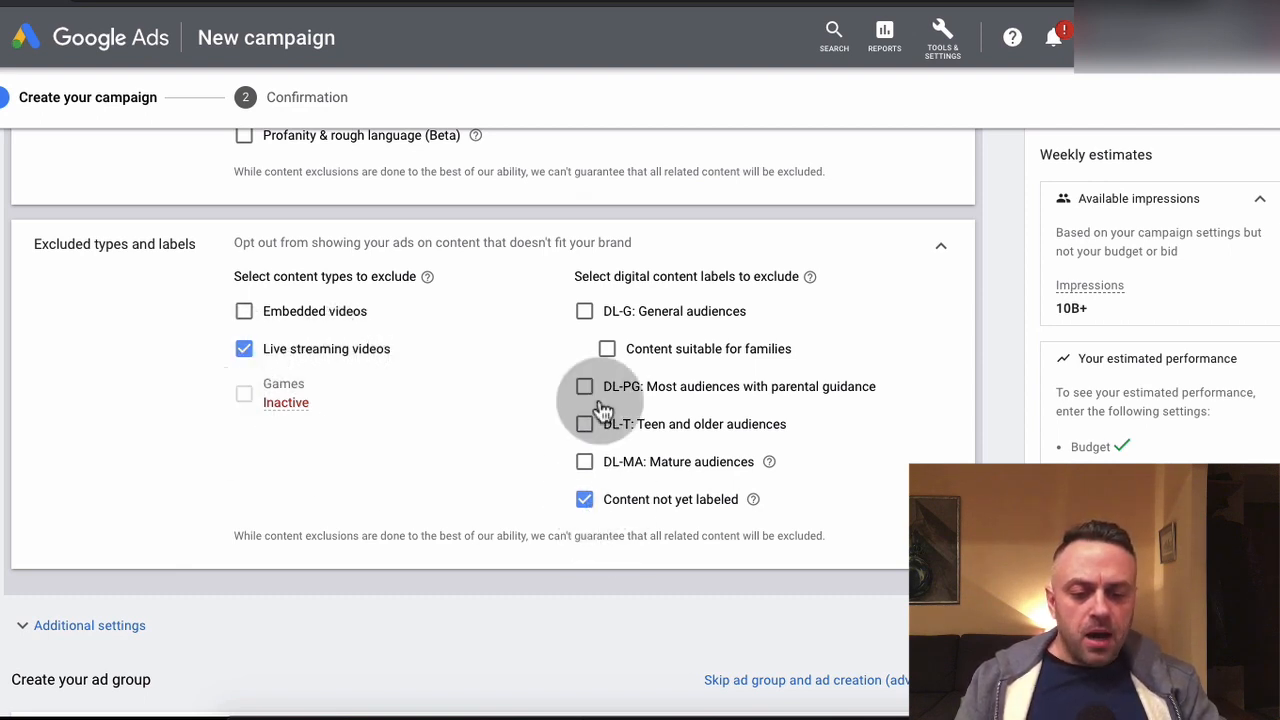
Rename the ad group as AG1
{"action": "scroll", "coordinate": [523, 511], "scroll_direction": "down", "scroll_amount": 3}
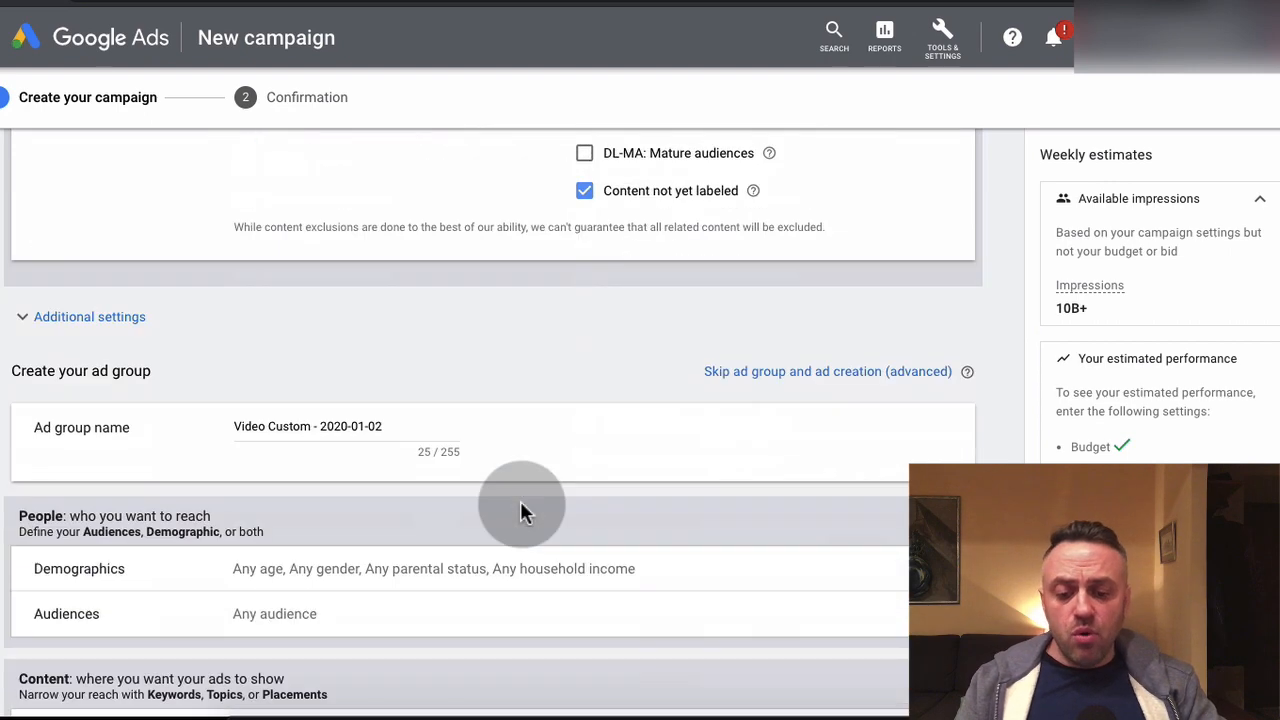
{"action": "scroll", "coordinate": [277, 491], "scroll_direction": "down", "scroll_amount": 1}
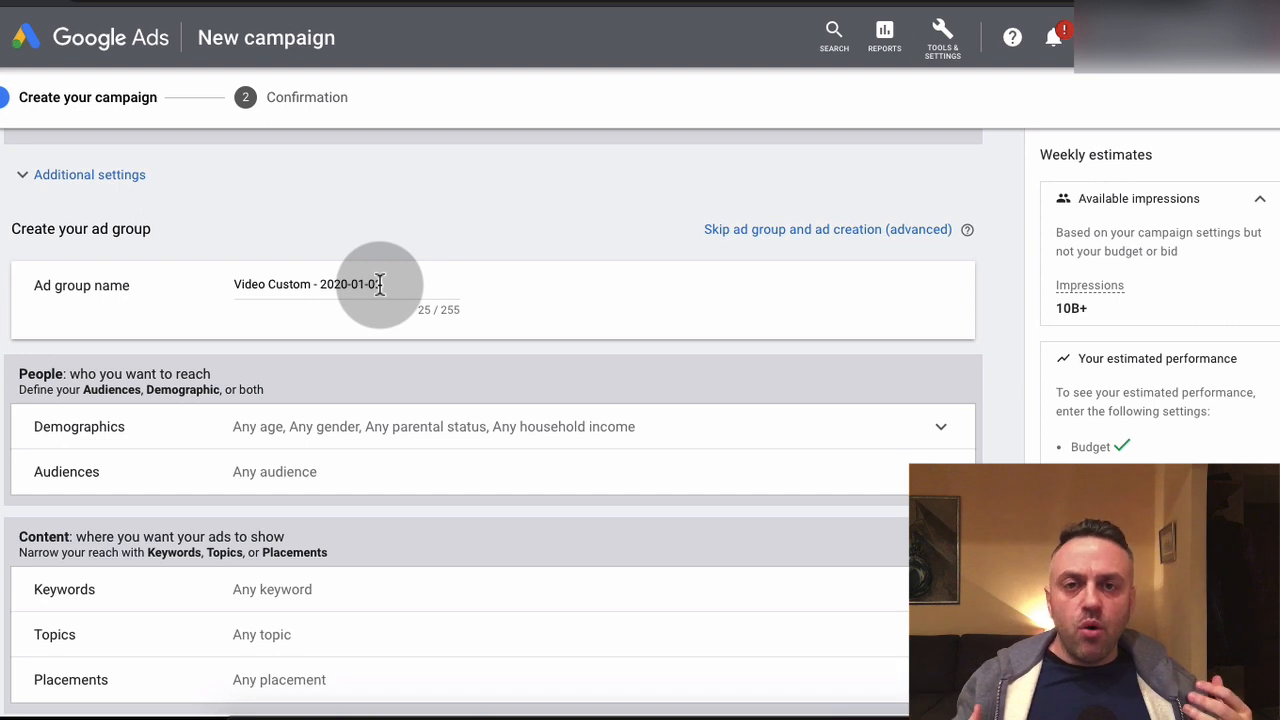
{"action": "left_click", "coordinate": [400, 280]}
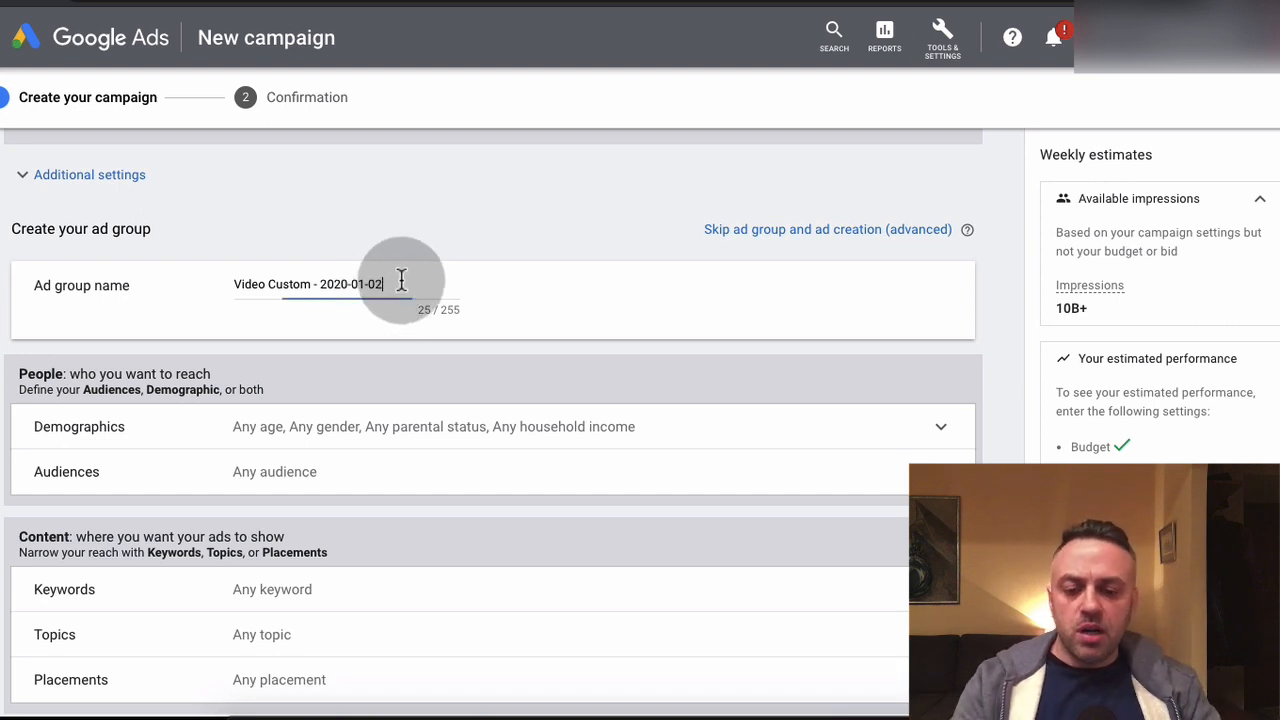
{"action": "key", "text": "ctrl+a"}
{"action": "type", "text": "AG1"}
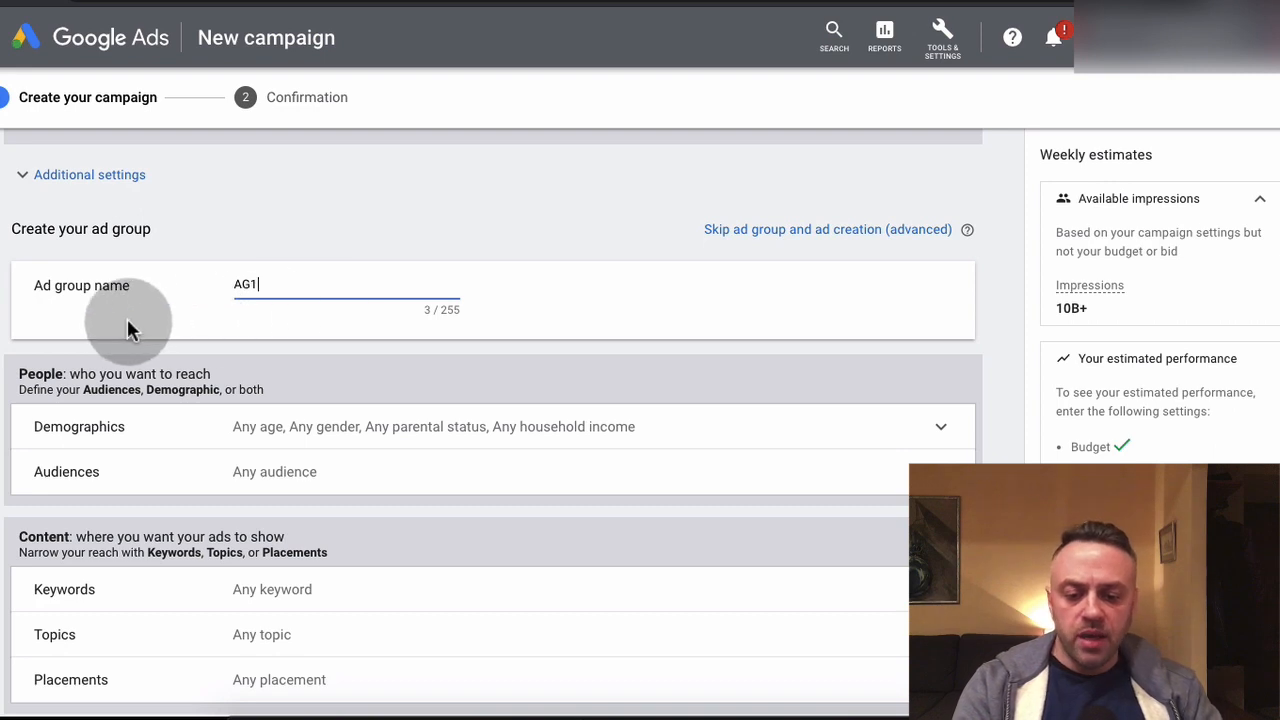
Remove the 45 - 54, 55 - 64, 65+ and Unknown age groups from the ad group's demographic targeting
{"action": "scroll", "coordinate": [127, 318], "scroll_direction": "down", "scroll_amount": 1}
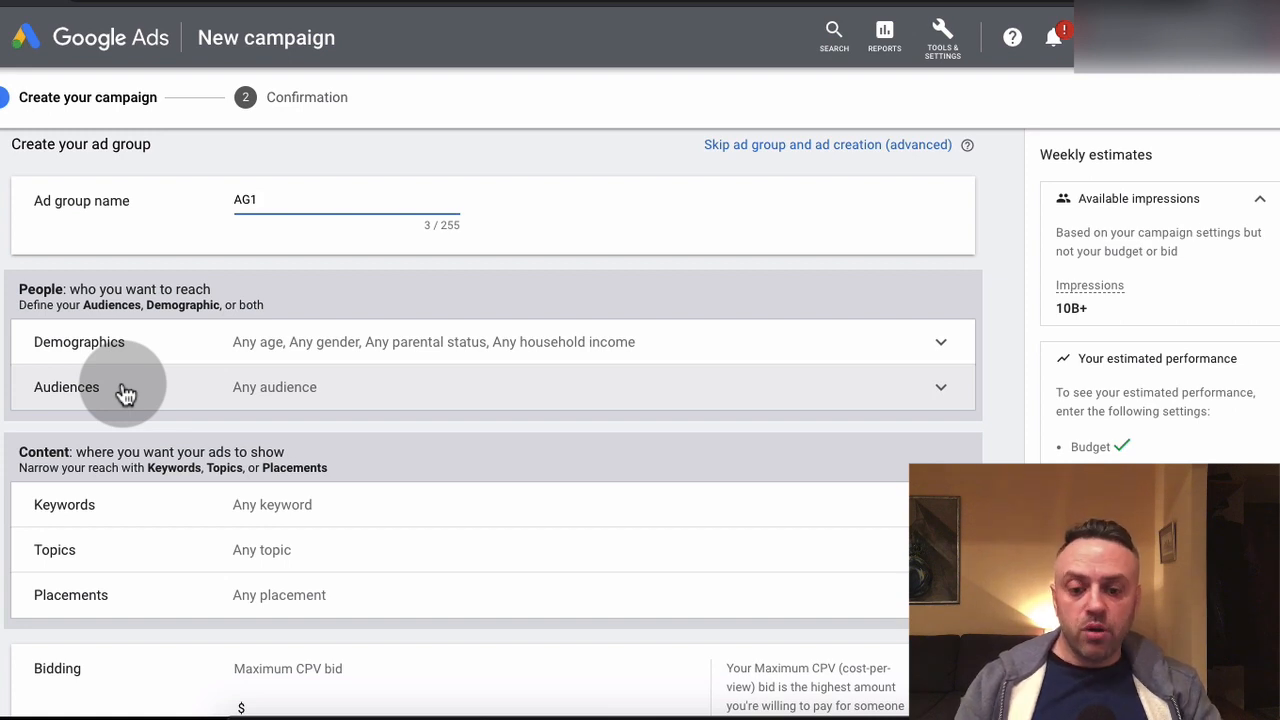
{"action": "left_click", "coordinate": [304, 352]}
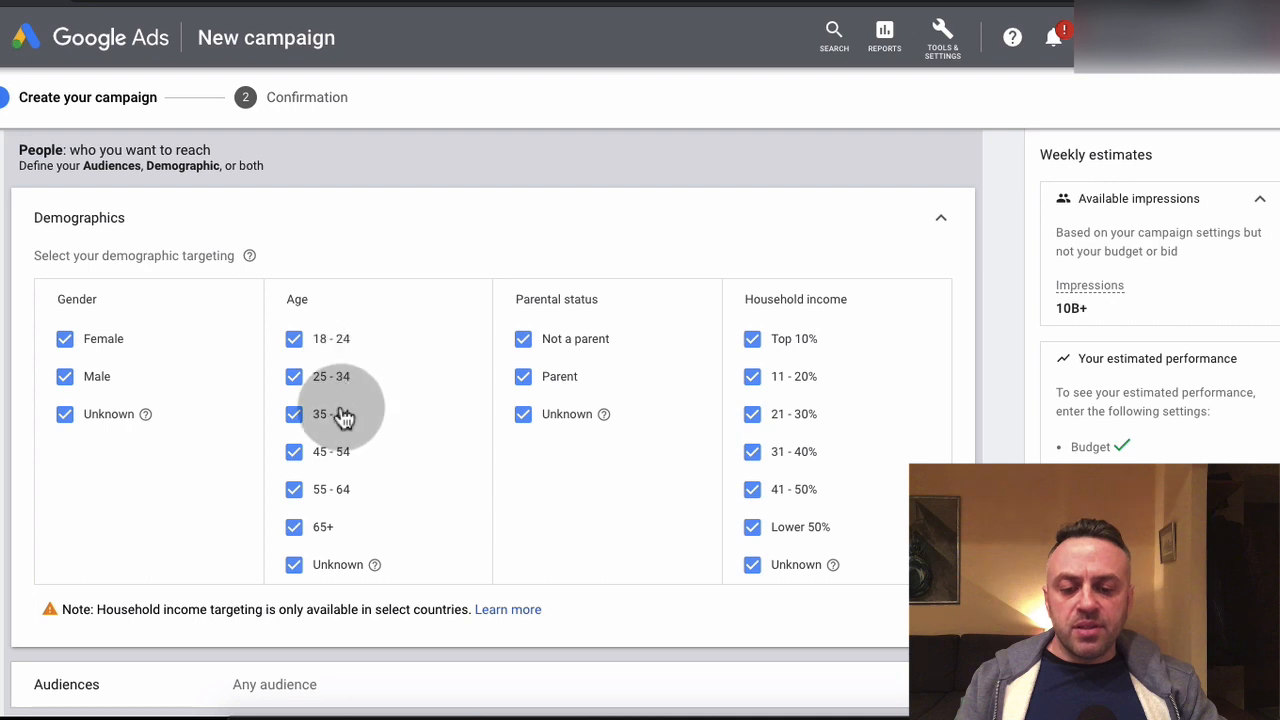
{"action": "left_click", "coordinate": [300, 458]}
{"action": "left_click", "coordinate": [296, 490]}
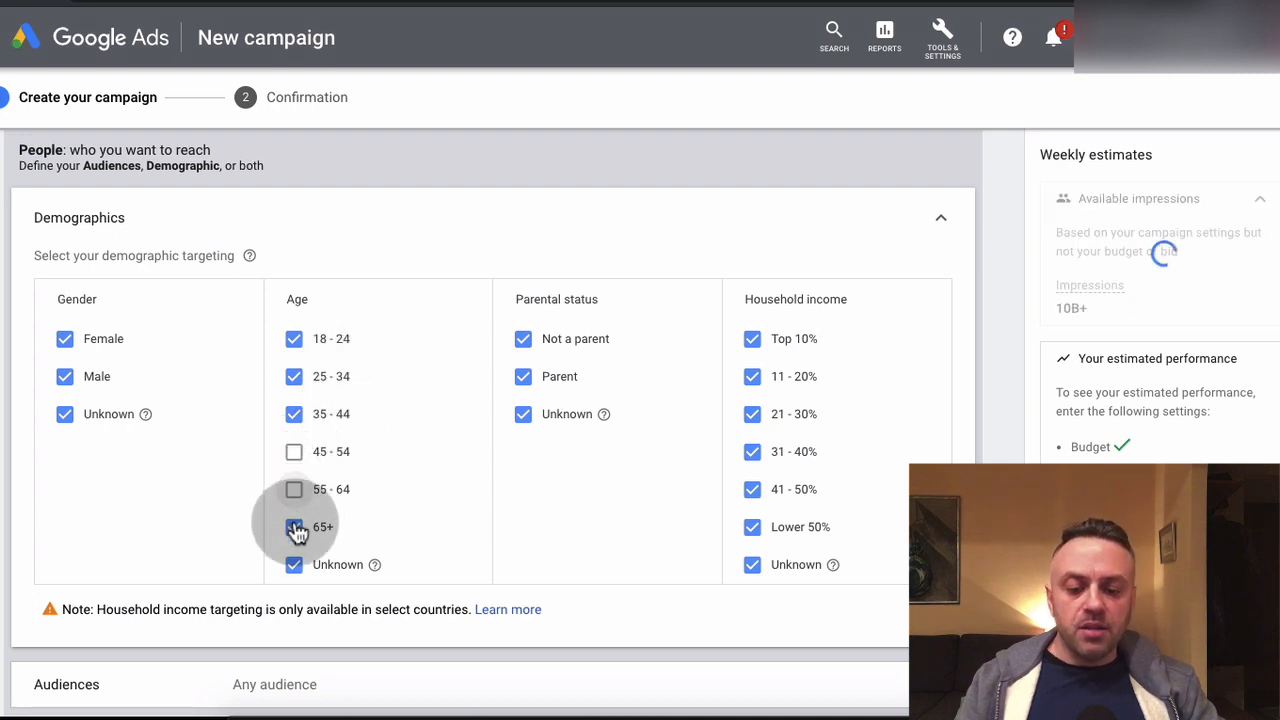
{"action": "left_click", "coordinate": [295, 528]}
{"action": "left_click", "coordinate": [295, 566]}
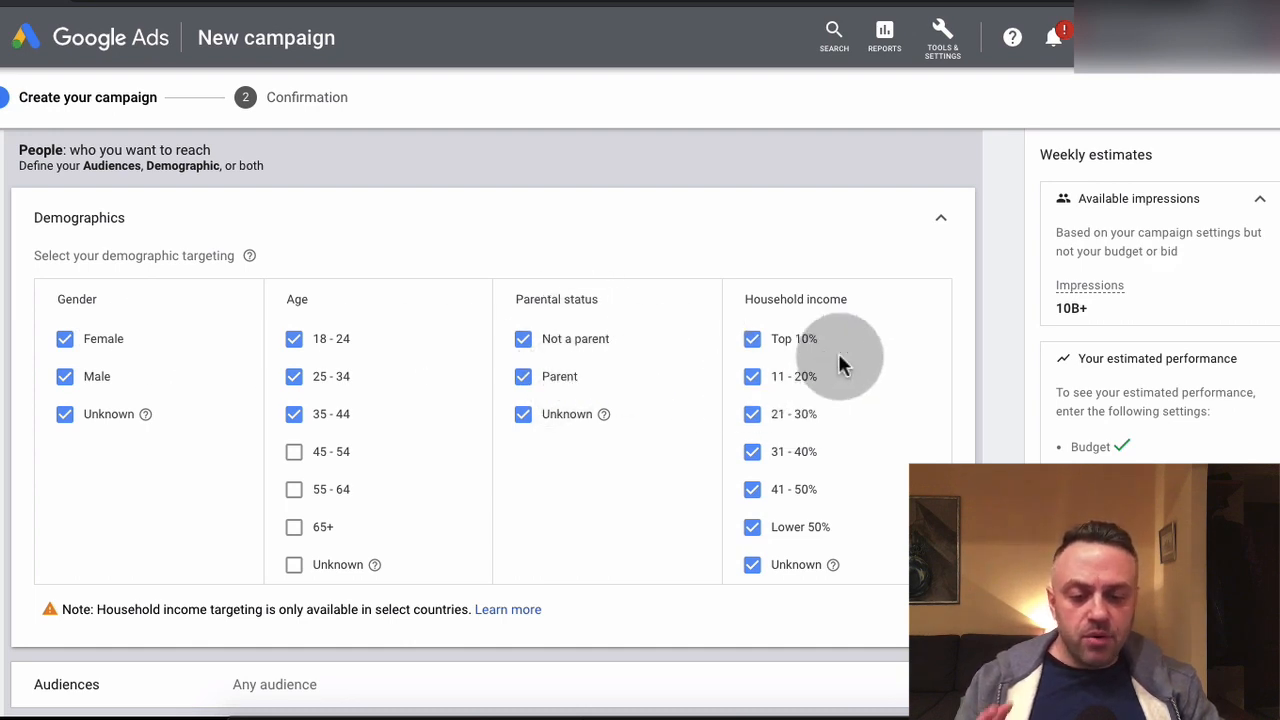
{"action": "scroll", "coordinate": [560, 450], "scroll_direction": "down", "scroll_amount": 1}
{"action": "scroll", "coordinate": [558, 454], "scroll_direction": "down", "scroll_amount": 4}
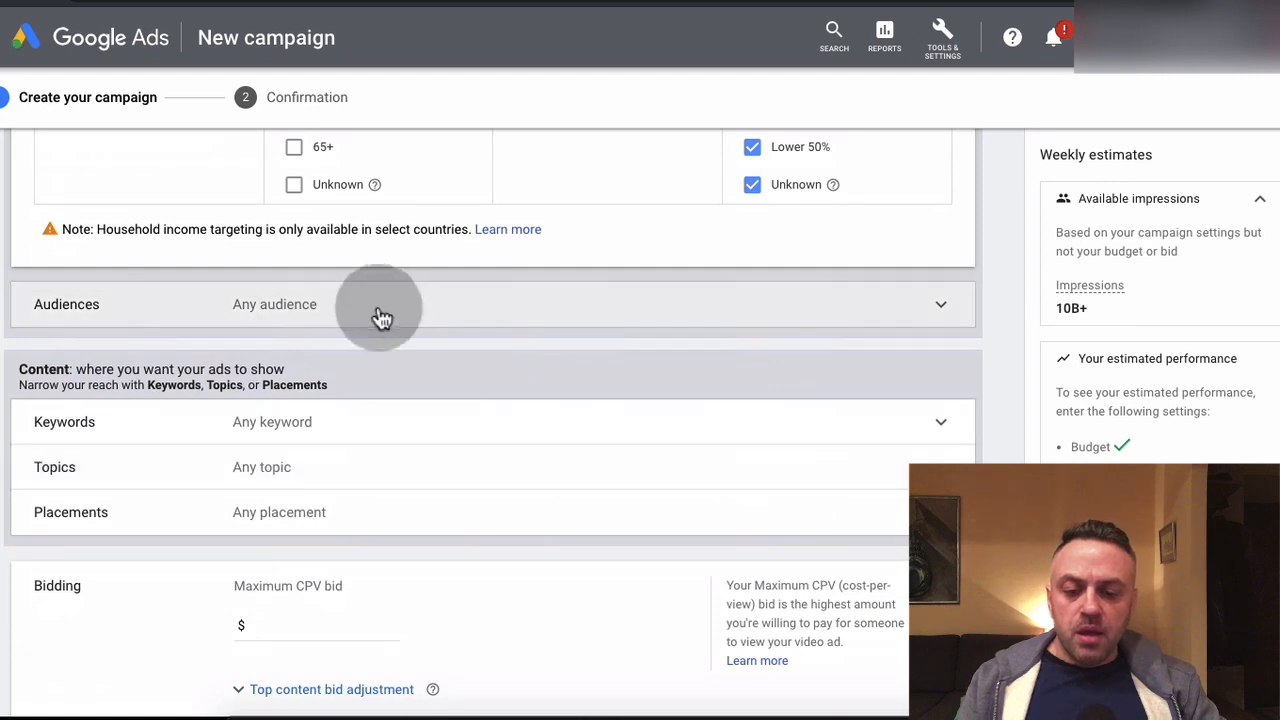
Examine the Audiences targeting options for the ad group, leaving every audience unselected, and collapse the section
{"action": "left_click", "coordinate": [383, 316]}
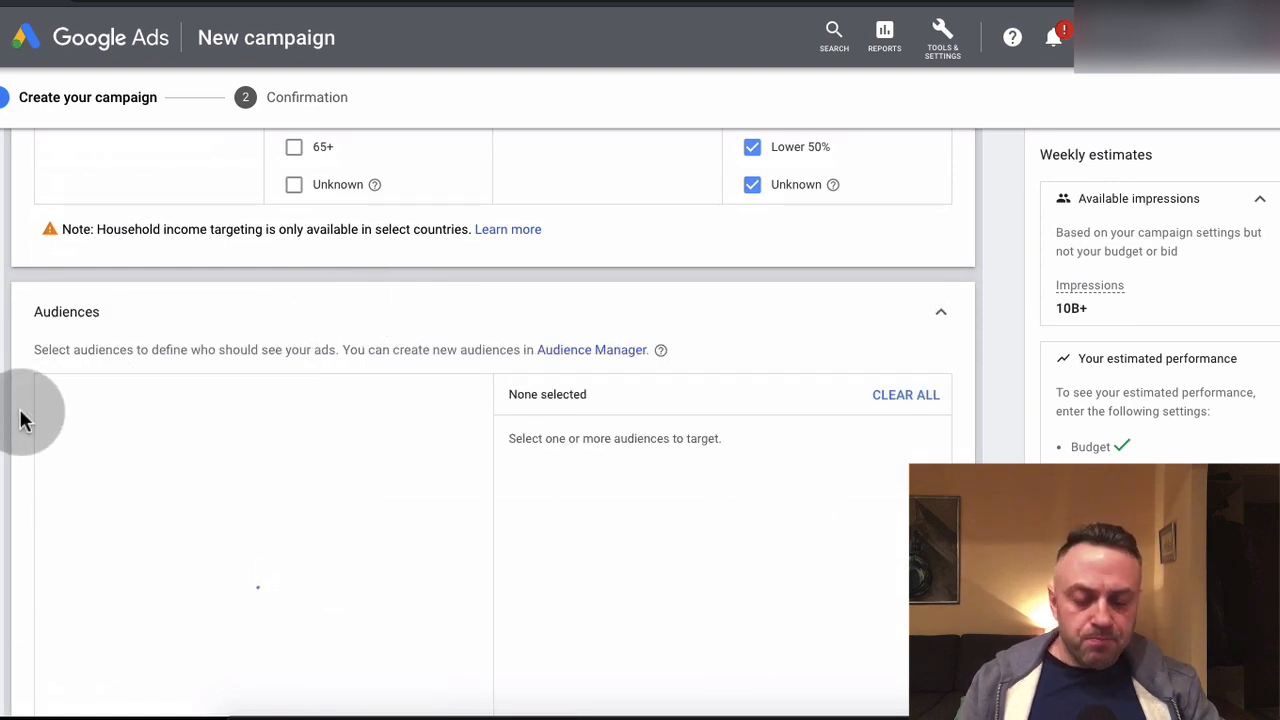
{"action": "scroll", "coordinate": [12, 424], "scroll_direction": "down", "scroll_amount": 3}
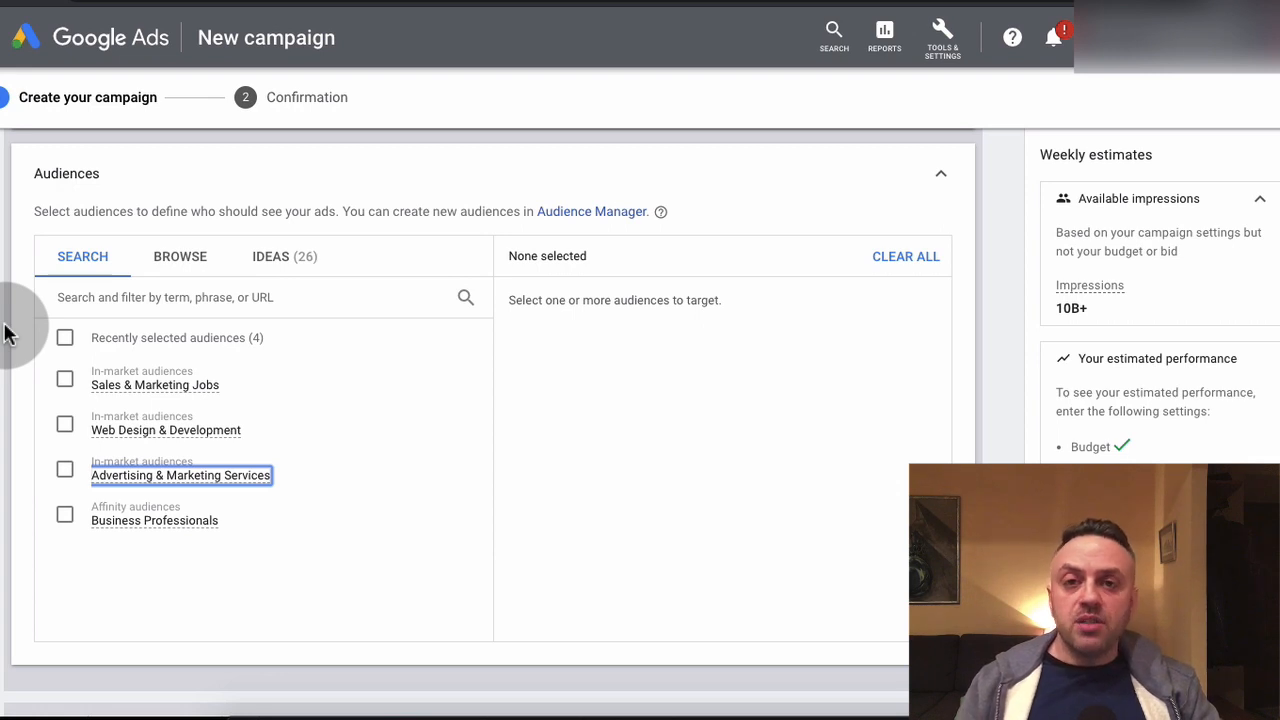
{"action": "scroll", "coordinate": [4, 333], "scroll_direction": "down", "scroll_amount": 5}
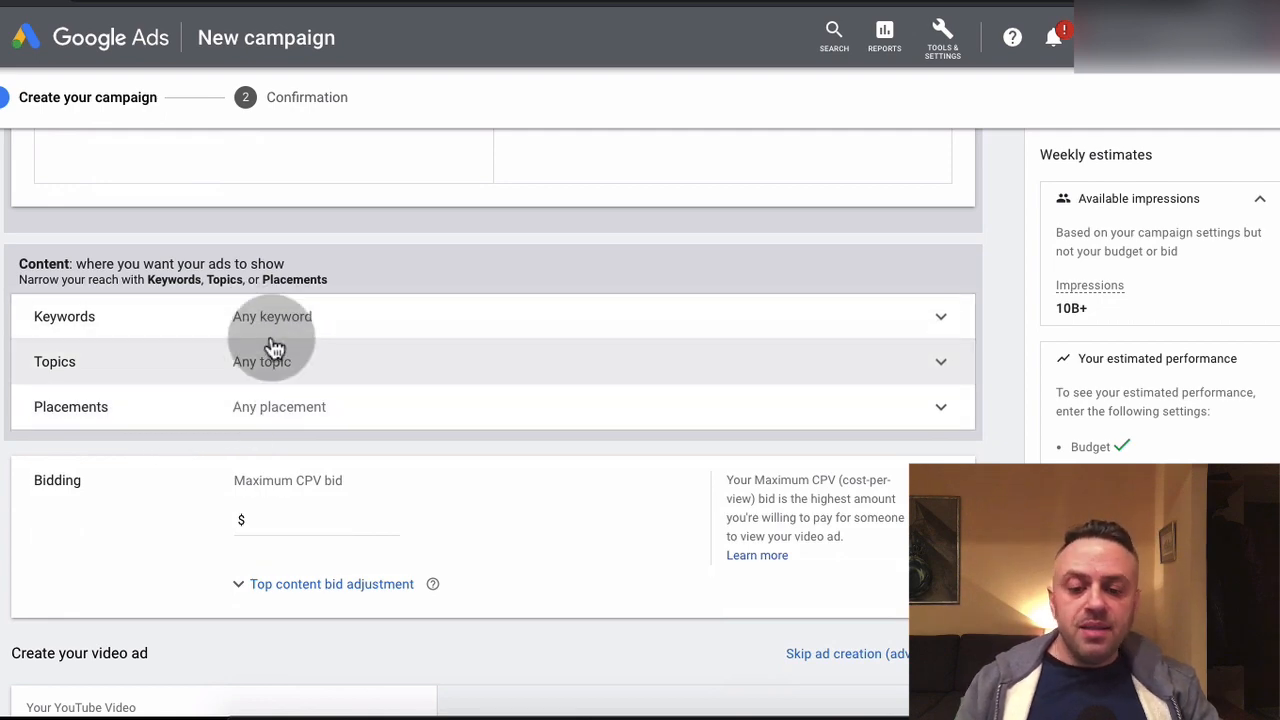
{"action": "scroll", "coordinate": [277, 323], "scroll_direction": "up", "scroll_amount": 5}
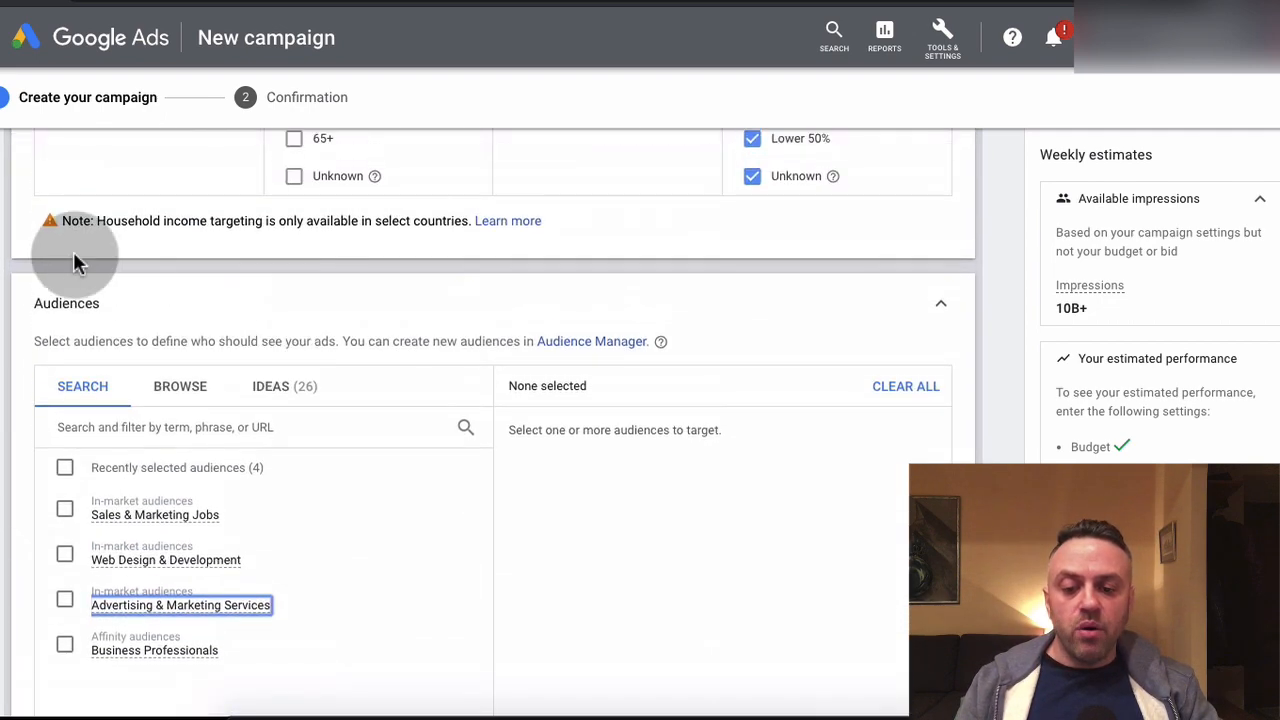
{"action": "left_click", "coordinate": [163, 300]}
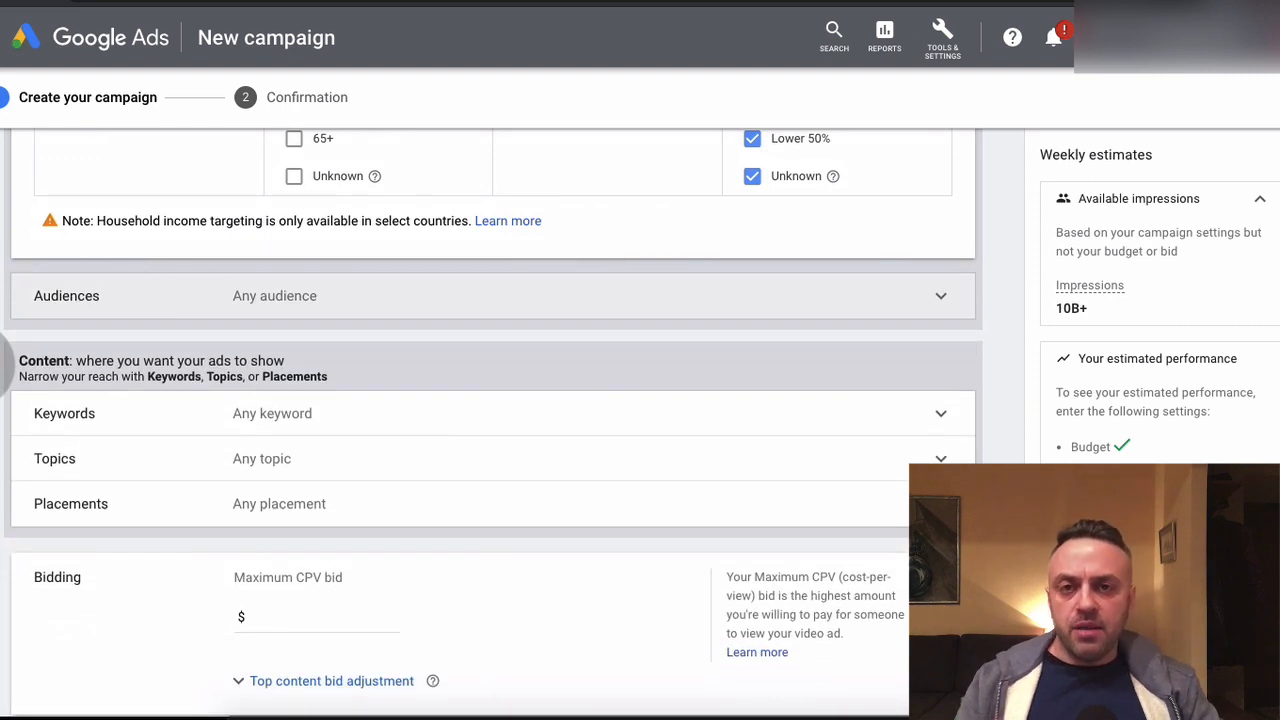
{"action": "scroll", "coordinate": [493, 423], "scroll_direction": "down", "scroll_amount": 1}
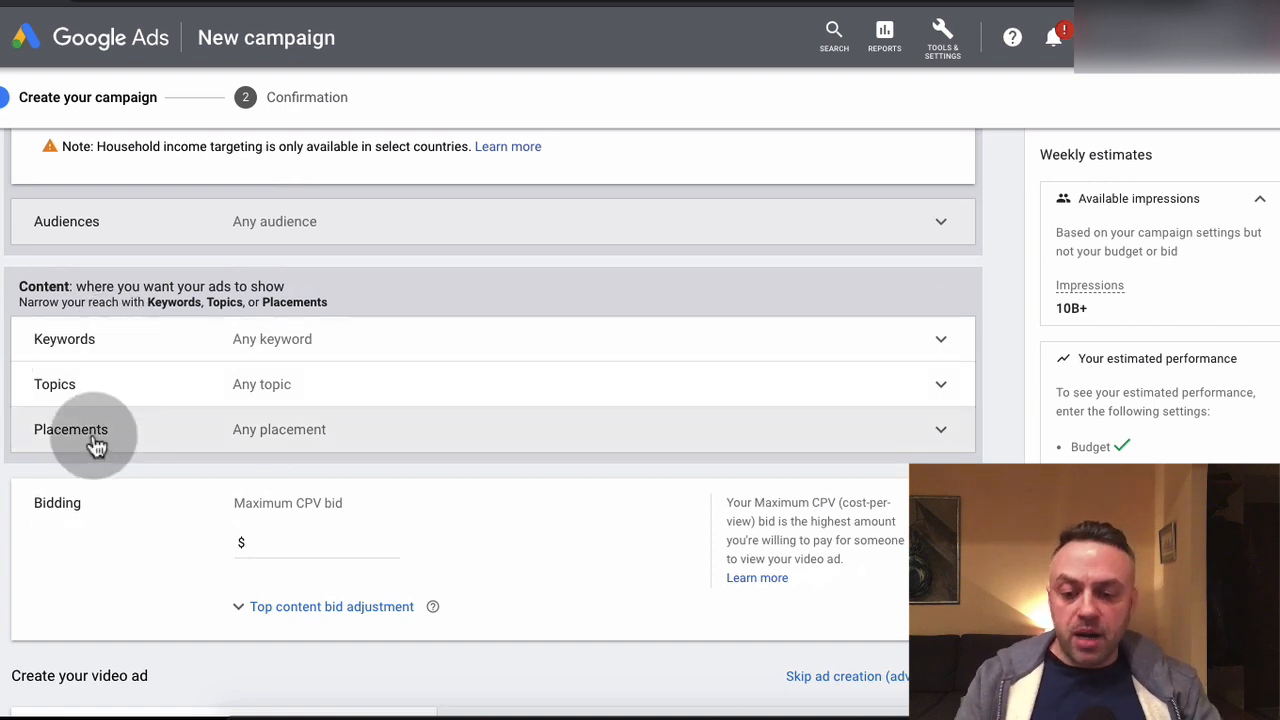
{"action": "left_click", "coordinate": [241, 350]}
{"action": "scroll", "coordinate": [3, 508], "scroll_direction": "down", "scroll_amount": 1}
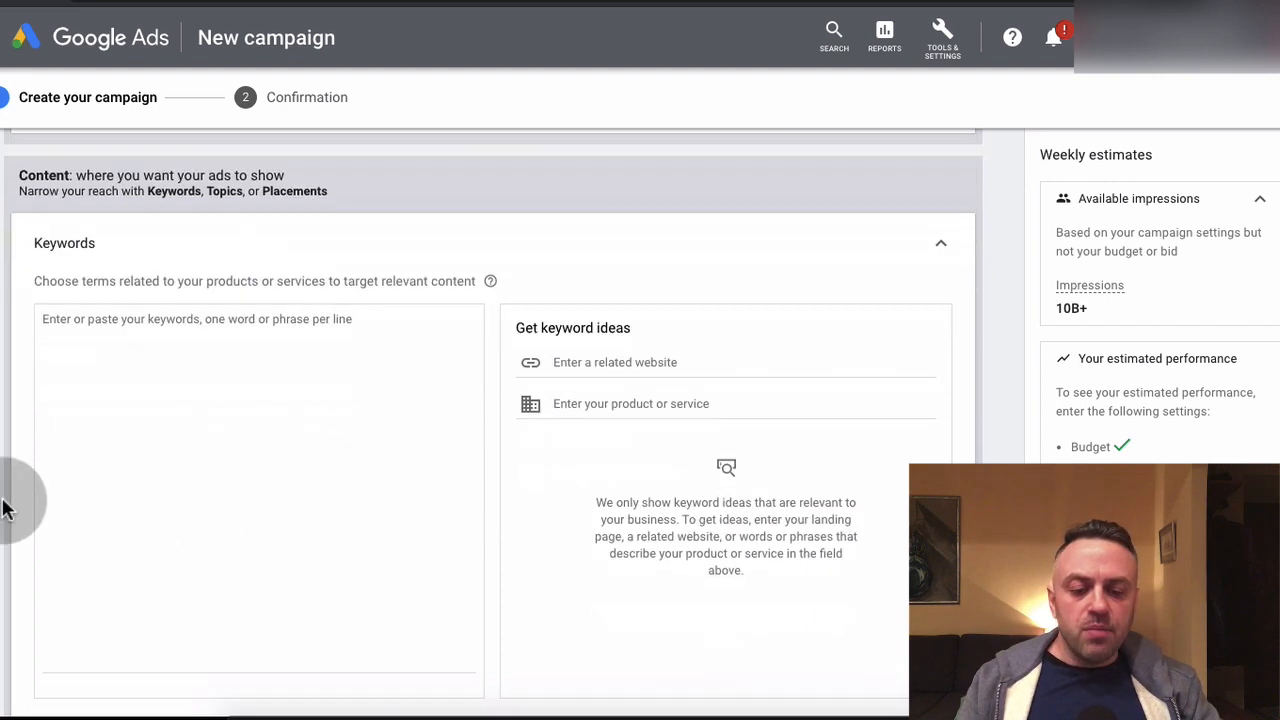
{"action": "scroll", "coordinate": [3, 470], "scroll_direction": "down", "scroll_amount": 1}
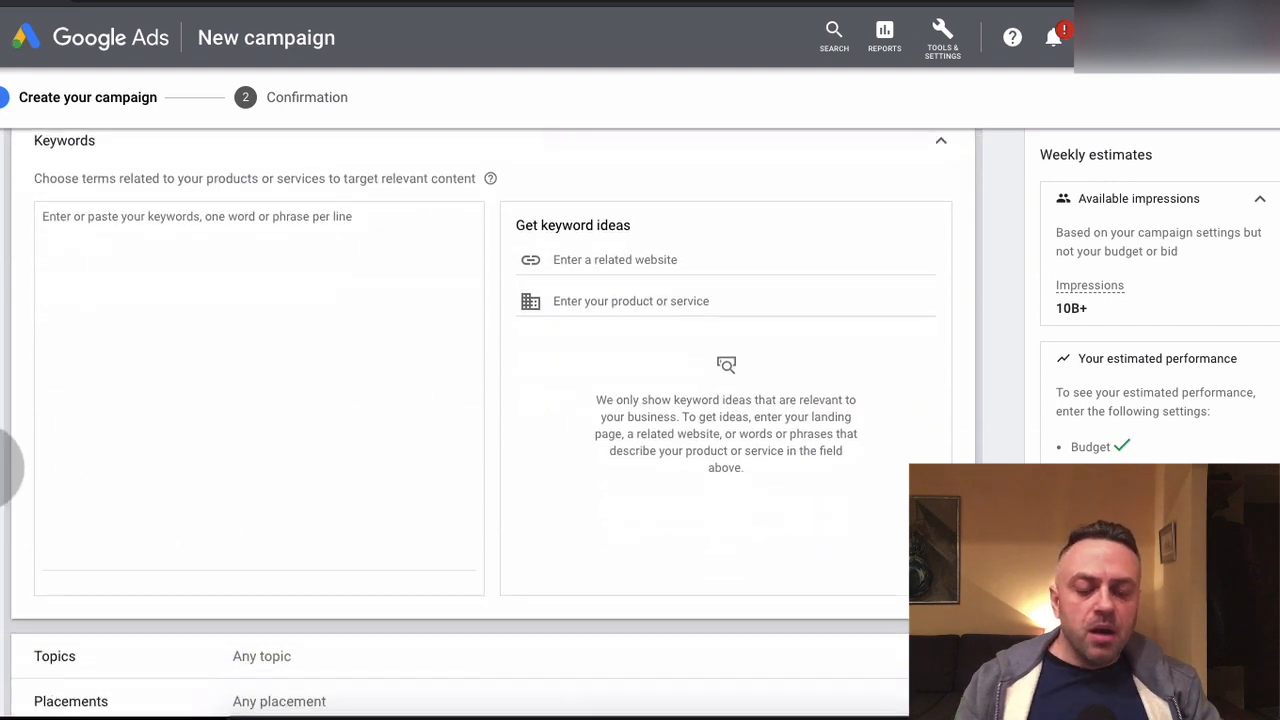
{"action": "scroll", "coordinate": [3, 468], "scroll_direction": "up", "scroll_amount": 1}
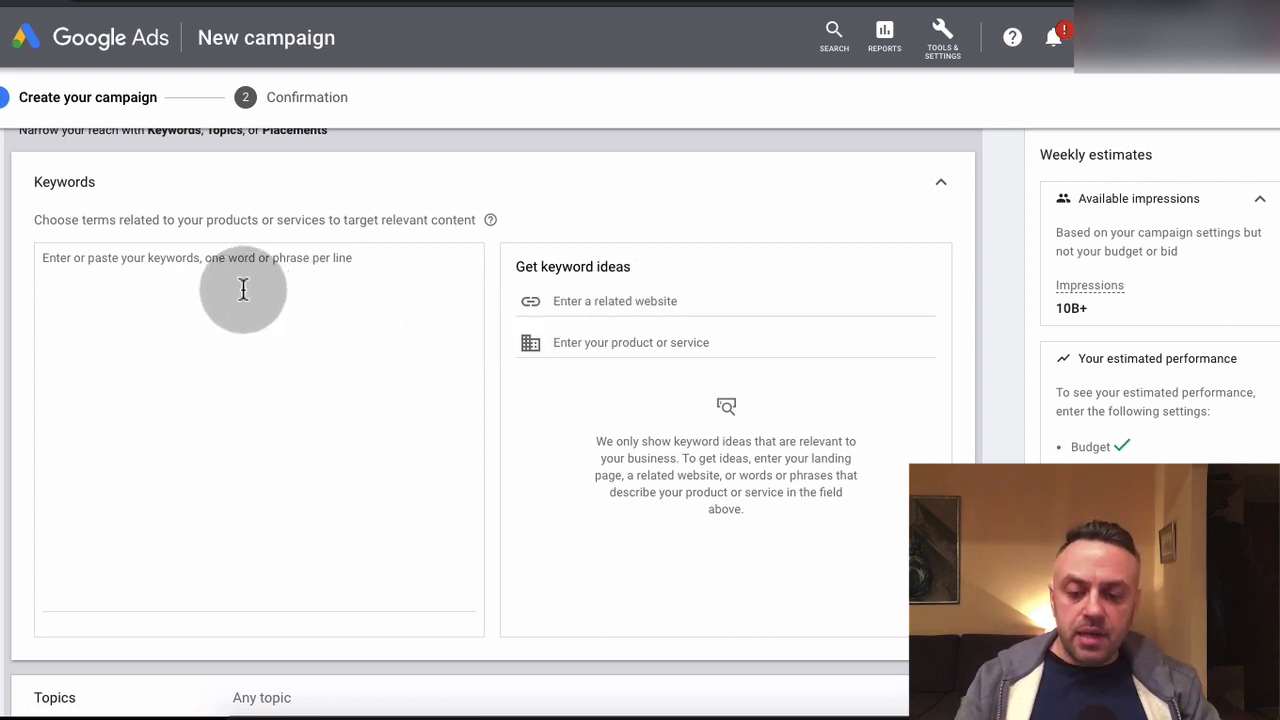
{"action": "left_click", "coordinate": [673, 301]}
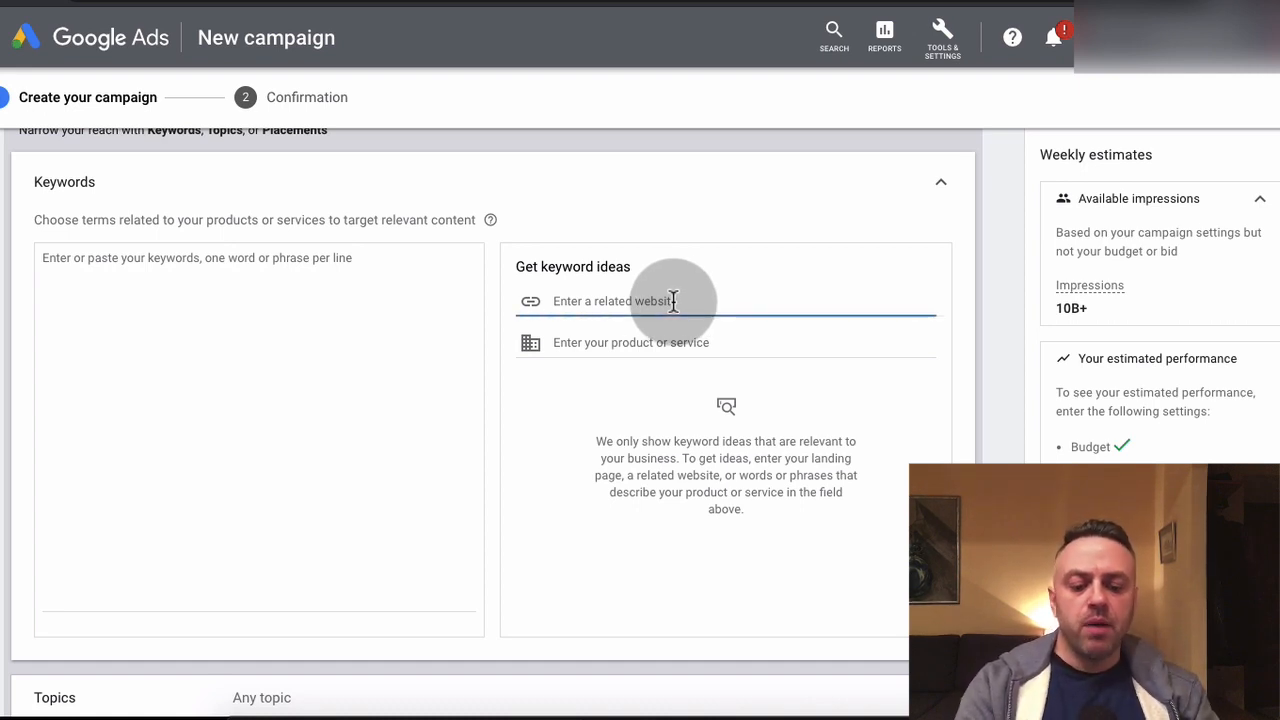
{"action": "type", "text": "https://clickbank.com"}
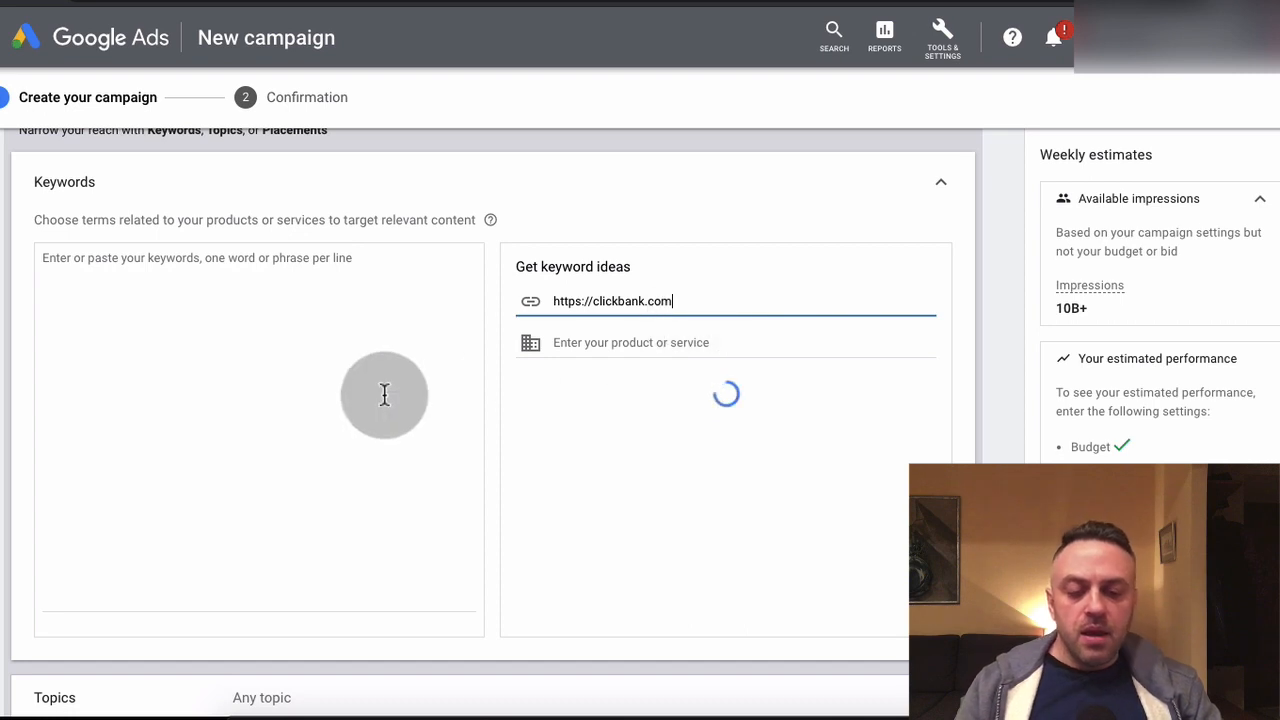
Review the ClickBank keyword ideas and add all of them to the ad group's keywords
{"action": "scroll", "coordinate": [690, 520], "scroll_direction": "down", "scroll_amount": 1}
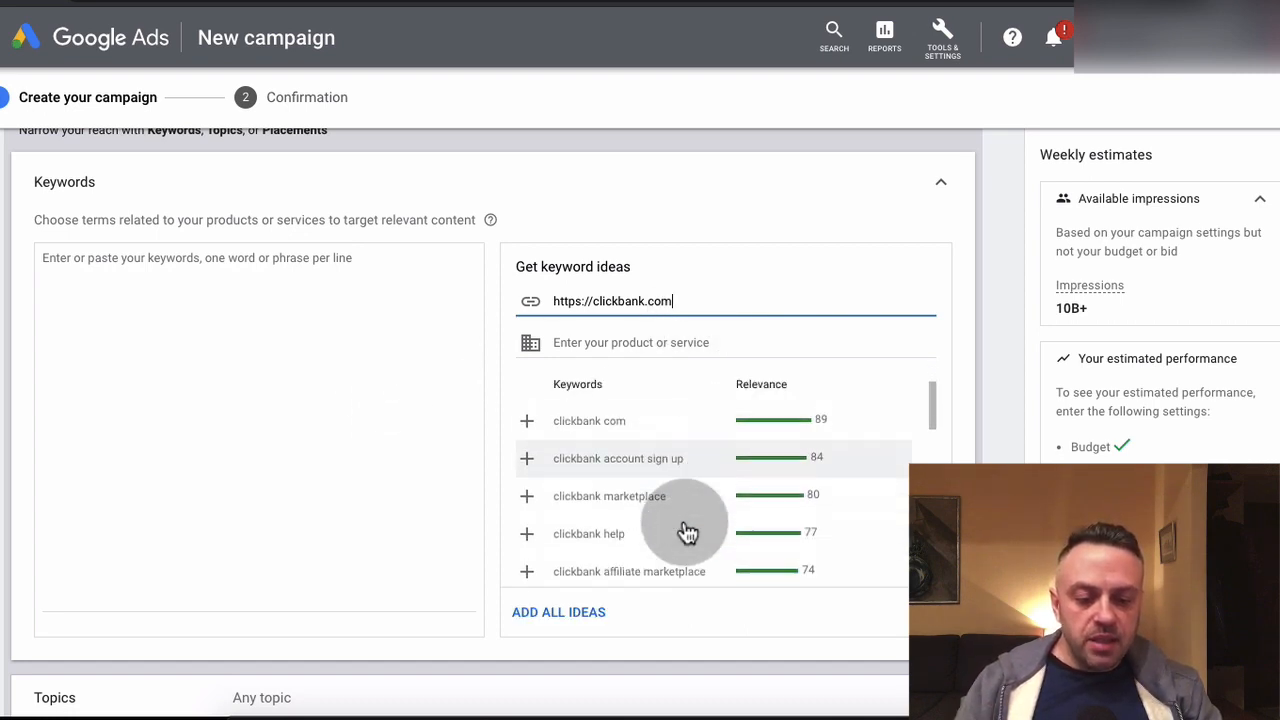
{"action": "scroll", "coordinate": [688, 530], "scroll_direction": "down", "scroll_amount": 8}
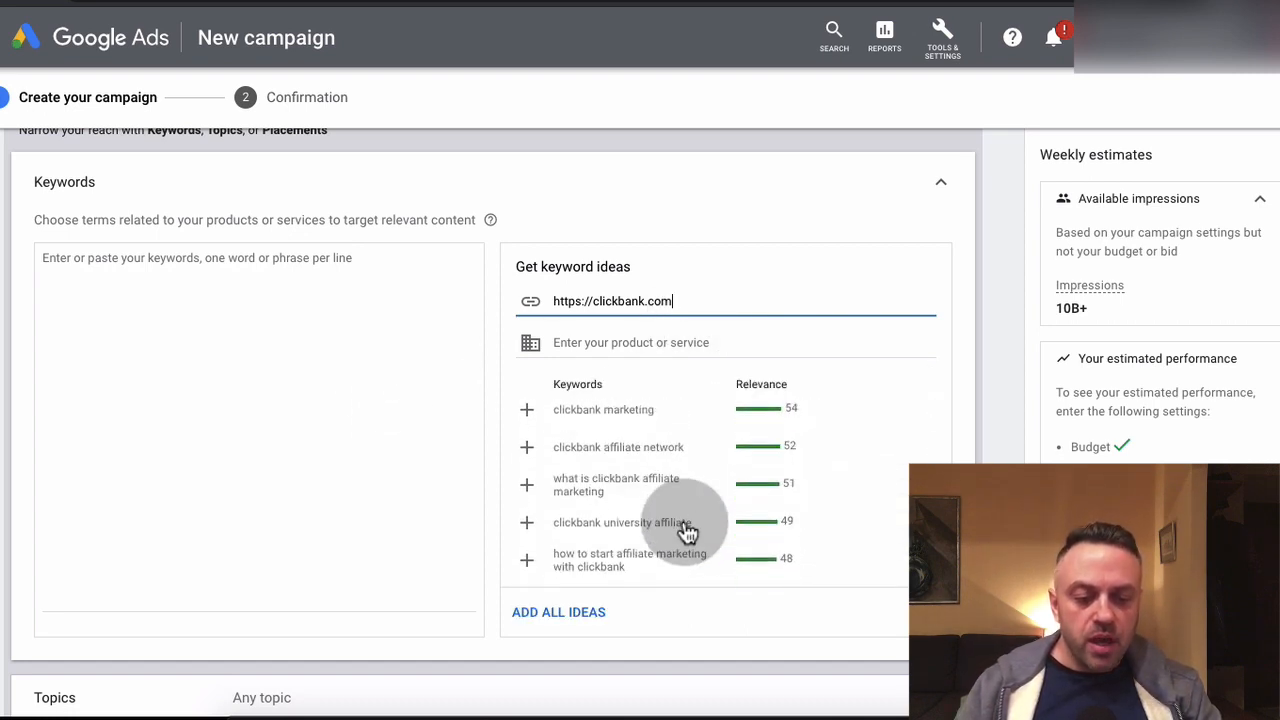
{"action": "scroll", "coordinate": [688, 530], "scroll_direction": "down", "scroll_amount": 3}
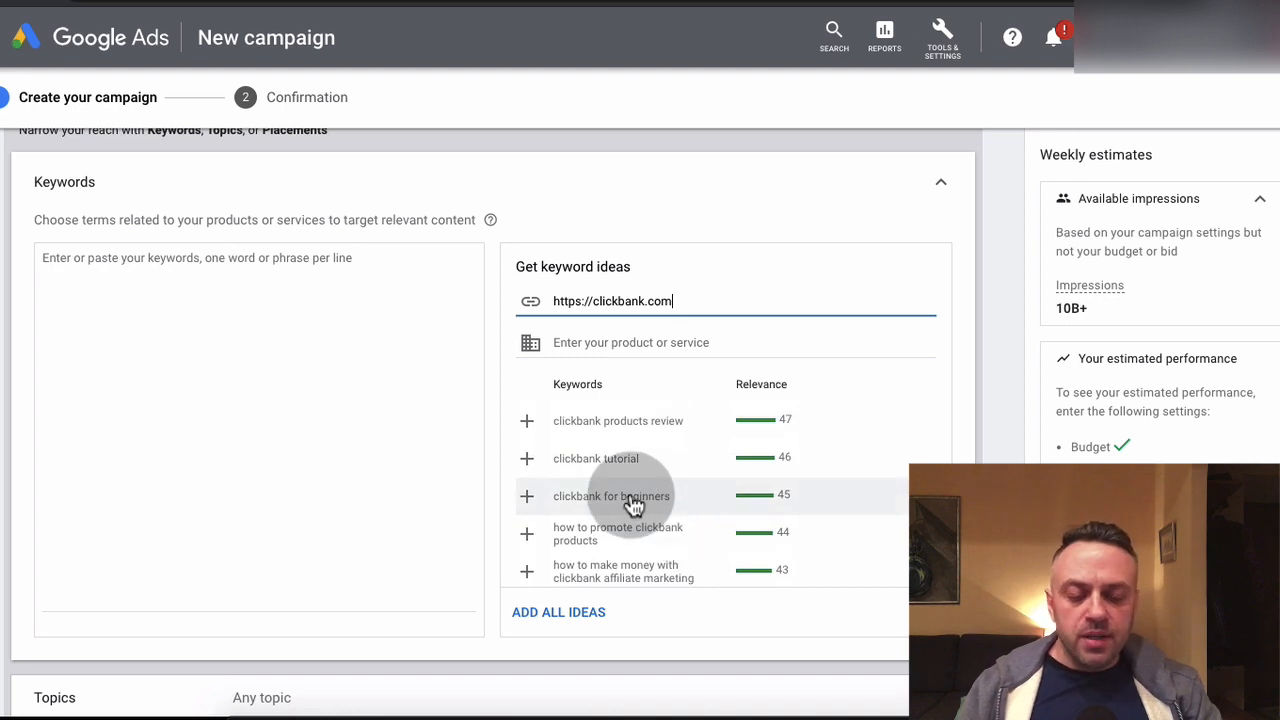
{"action": "scroll", "coordinate": [634, 505], "scroll_direction": "down", "scroll_amount": 1}
{"action": "left_click", "coordinate": [569, 546]}
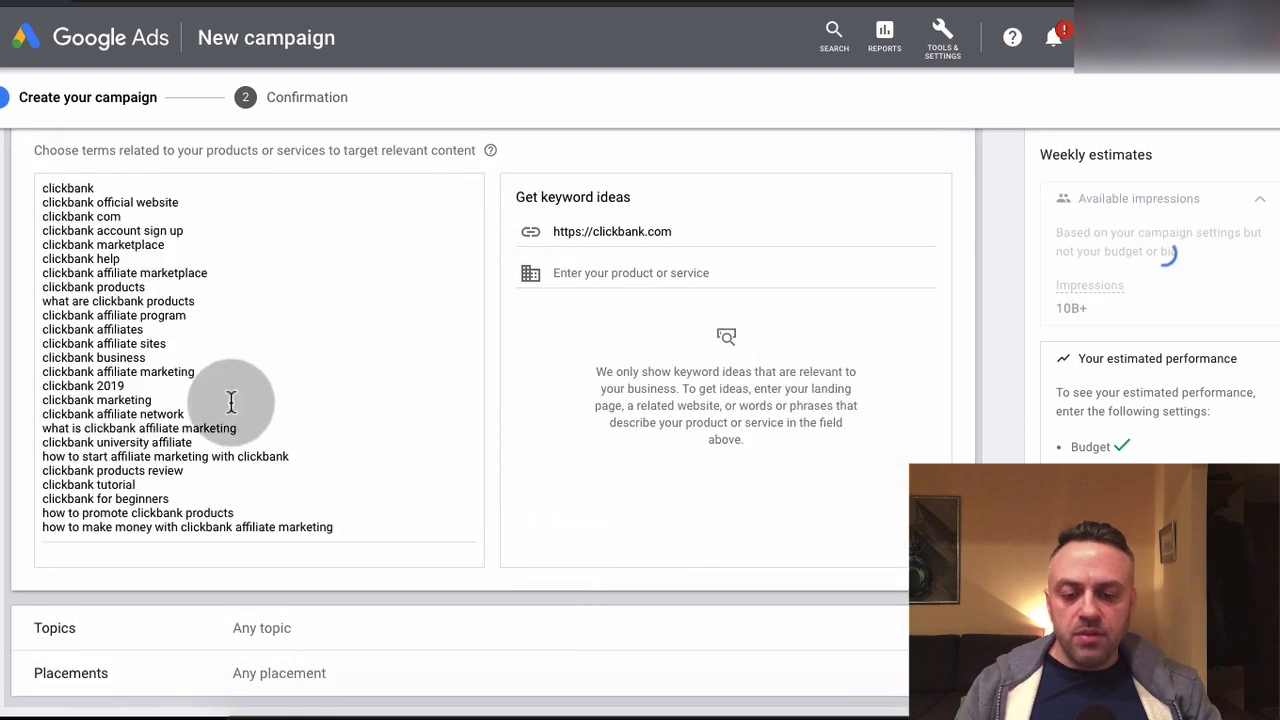
{"action": "scroll", "coordinate": [110, 333], "scroll_direction": "up", "scroll_amount": 1}
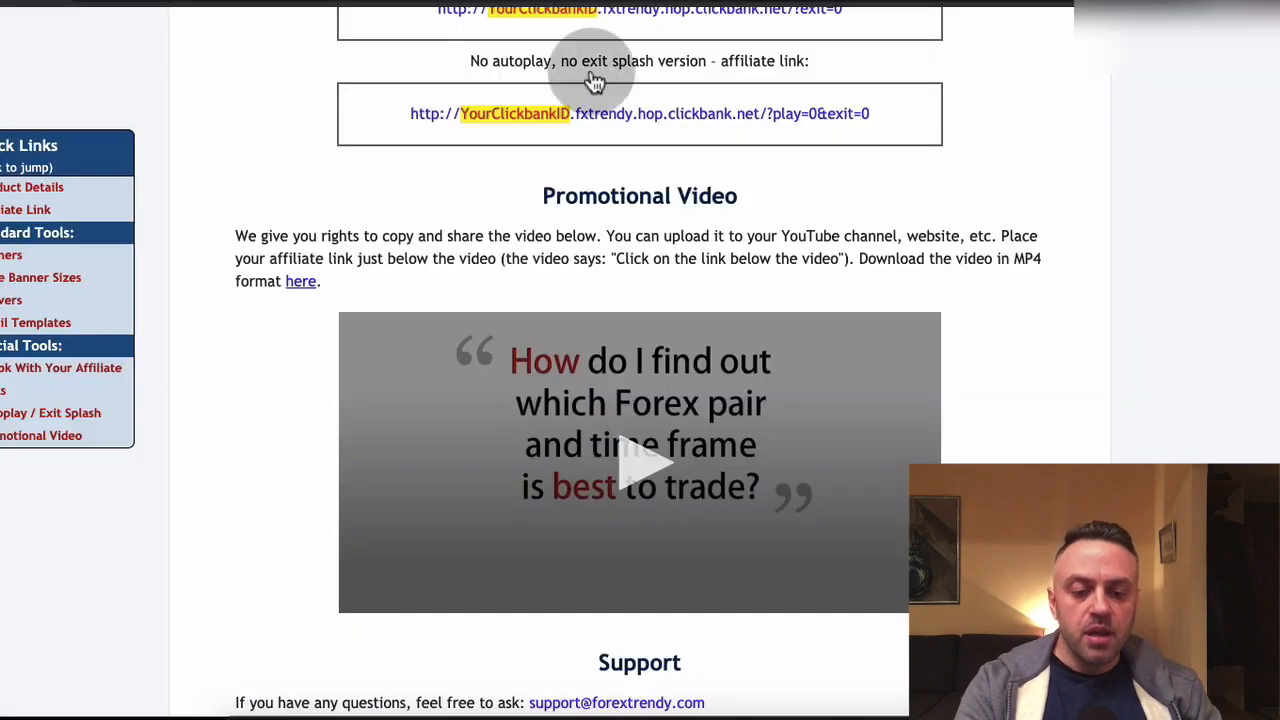
{"action": "scroll", "coordinate": [357, 223], "scroll_direction": "up", "scroll_amount": 15}
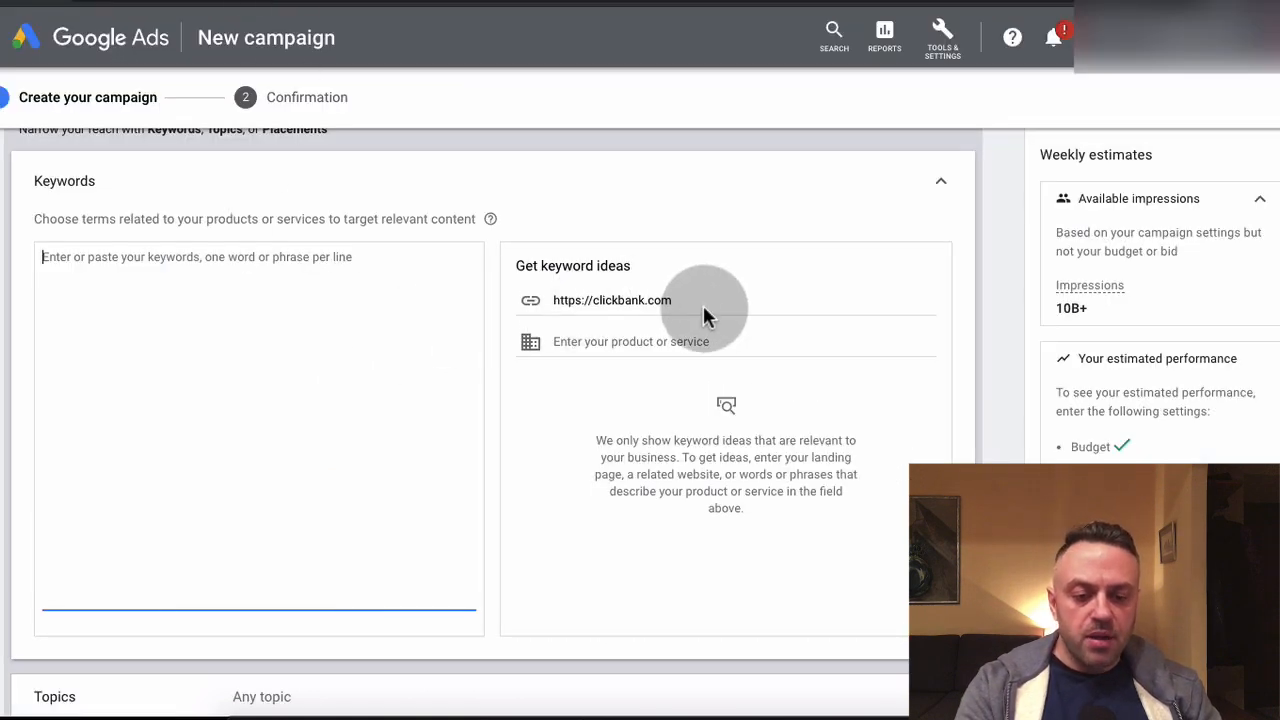
{"action": "left_click", "coordinate": [724, 300]}
{"action": "key", "text": "ctrl+a"}
{"action": "key", "text": "BackSpace"}
{"action": "type", "text": "https://www.forextrendy.com/"}
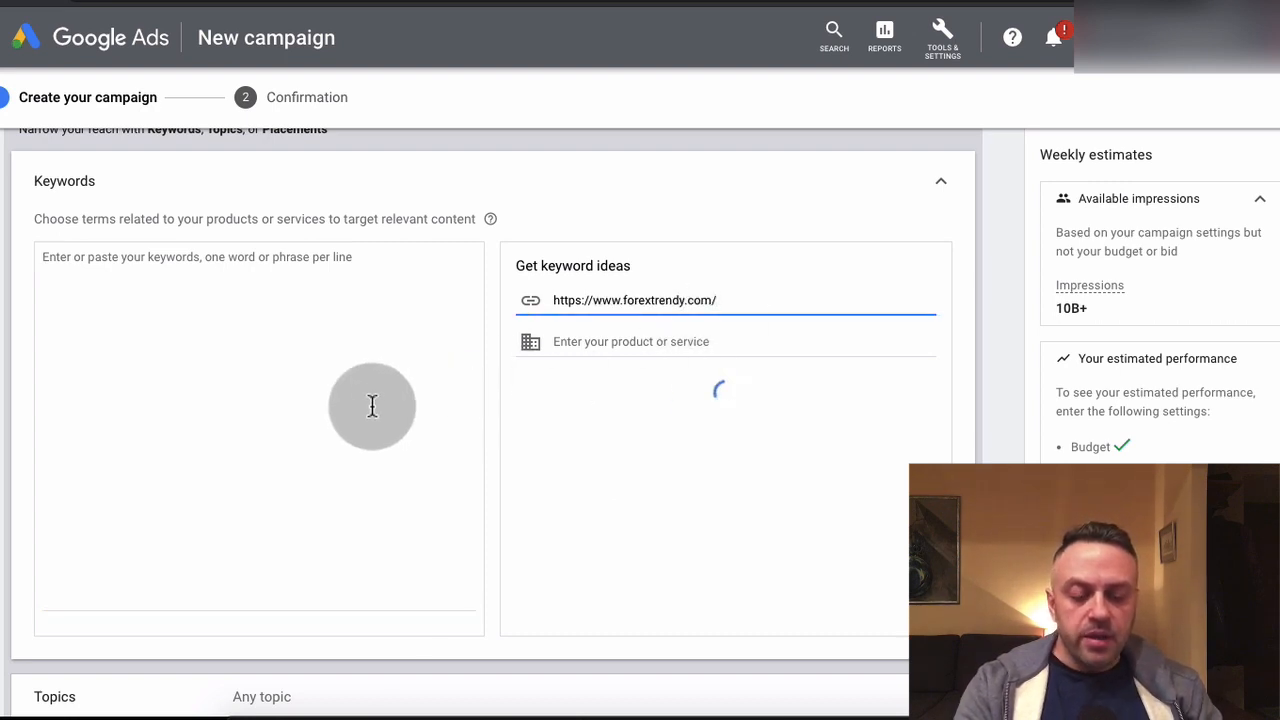
Review the suggested forex and currency trading keywords and add all of them to the ad group's keywords
{"action": "scroll", "coordinate": [631, 530], "scroll_direction": "down", "scroll_amount": 5}
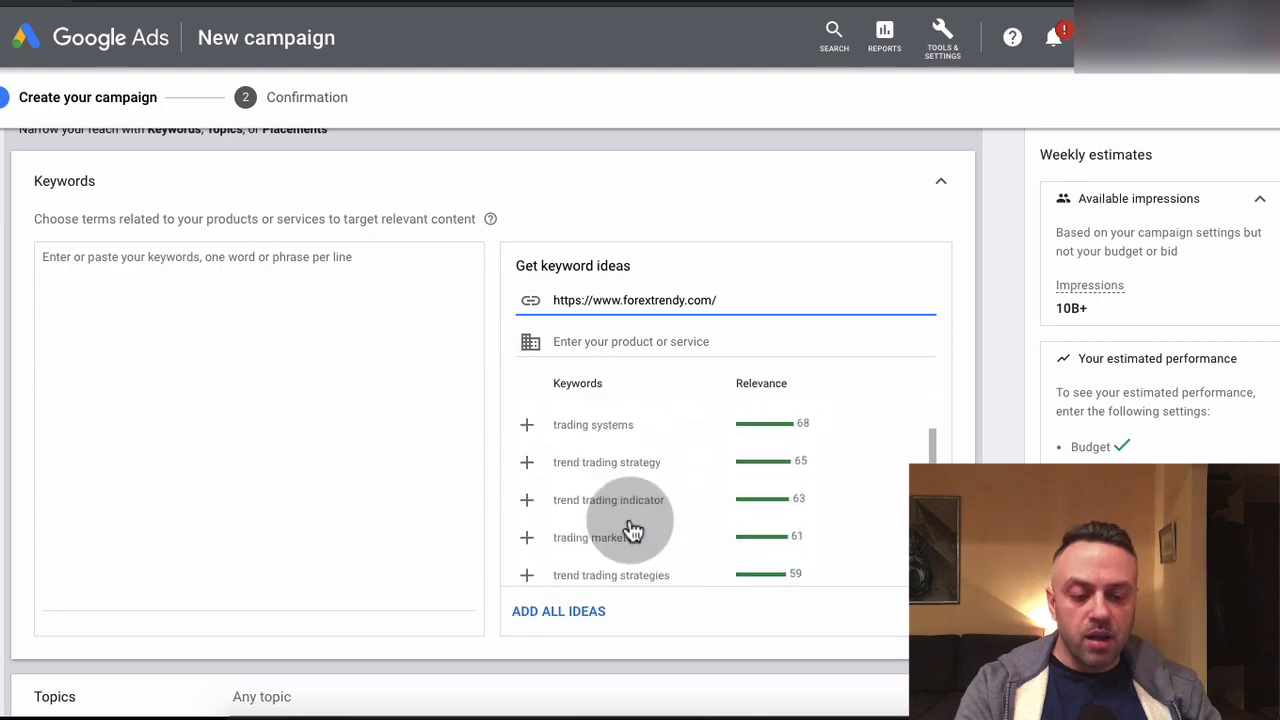
{"action": "scroll", "coordinate": [633, 530], "scroll_direction": "up", "scroll_amount": 8}
{"action": "scroll", "coordinate": [500, 434], "scroll_direction": "down", "scroll_amount": 4}
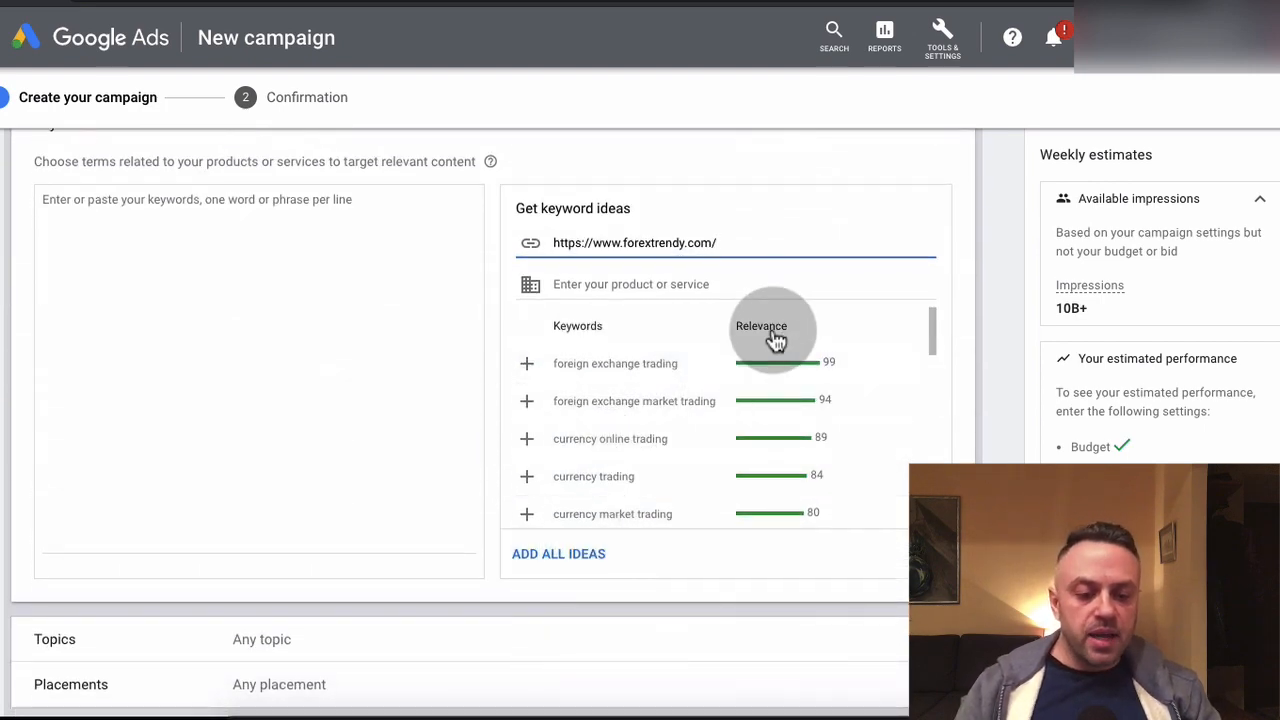
{"action": "left_click", "coordinate": [583, 556]}
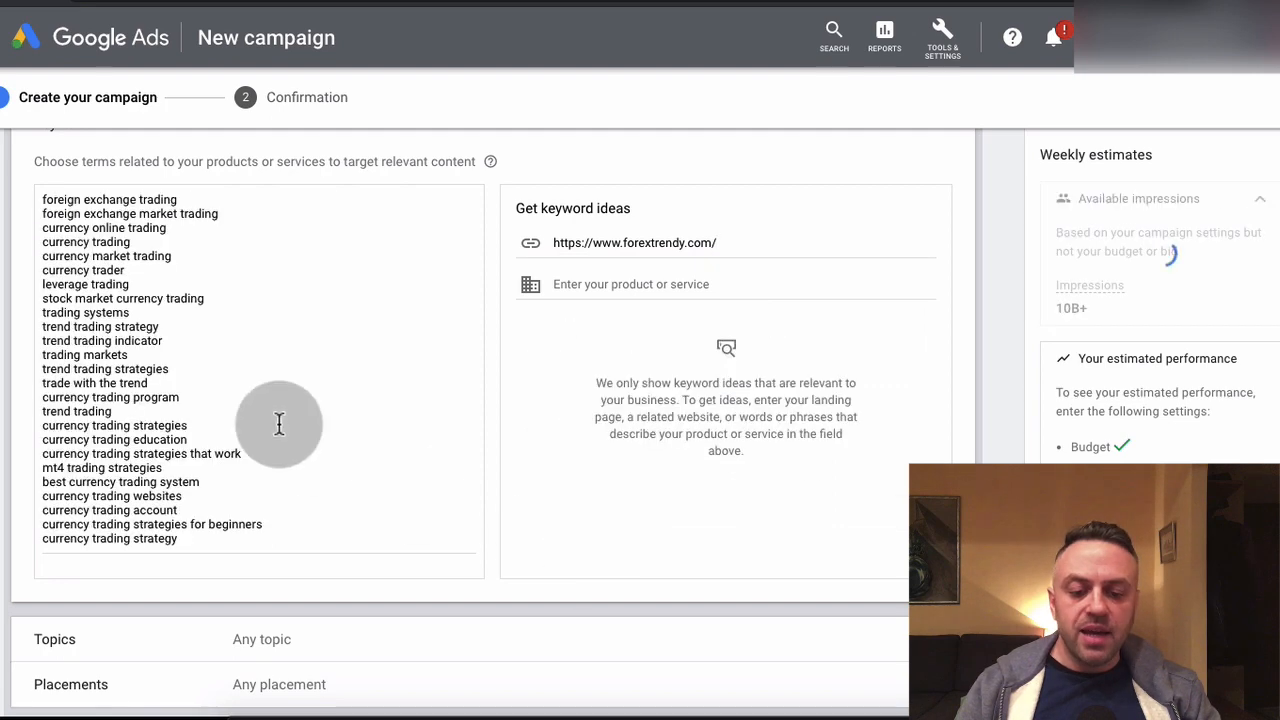
{"action": "scroll", "coordinate": [263, 403], "scroll_direction": "up", "scroll_amount": 2}
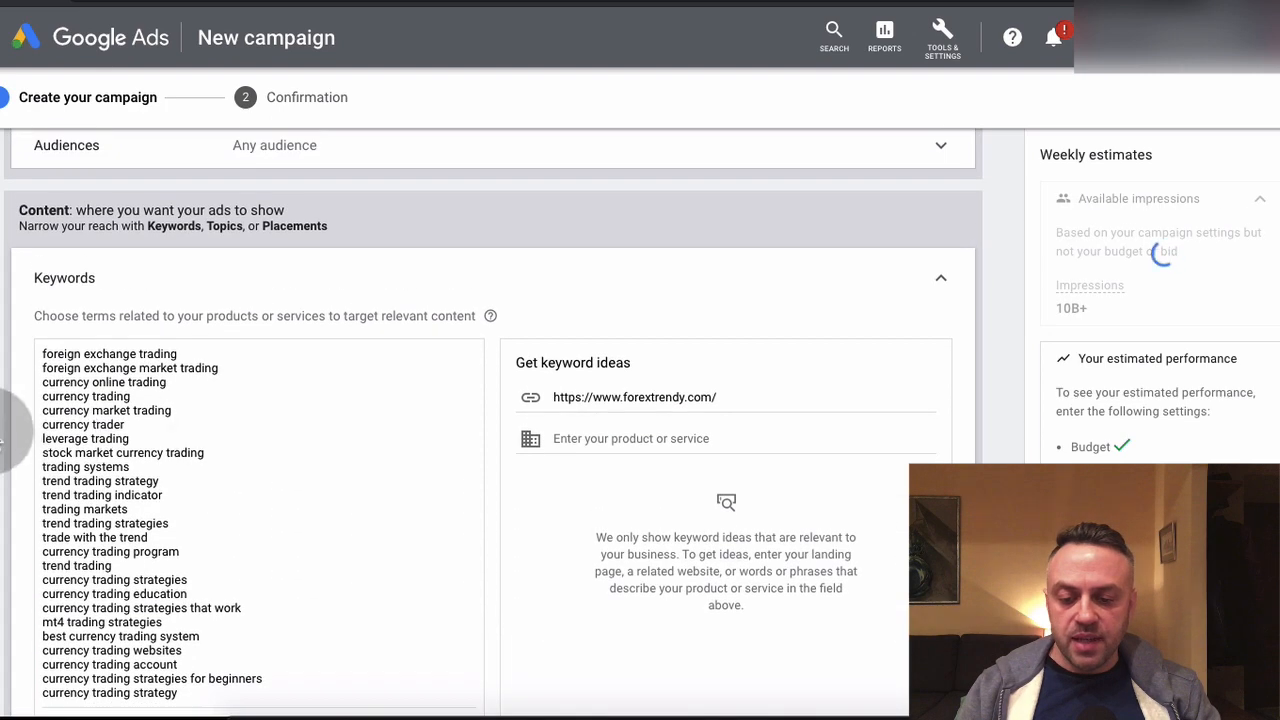
{"action": "scroll", "coordinate": [2, 440], "scroll_direction": "down", "scroll_amount": 1}
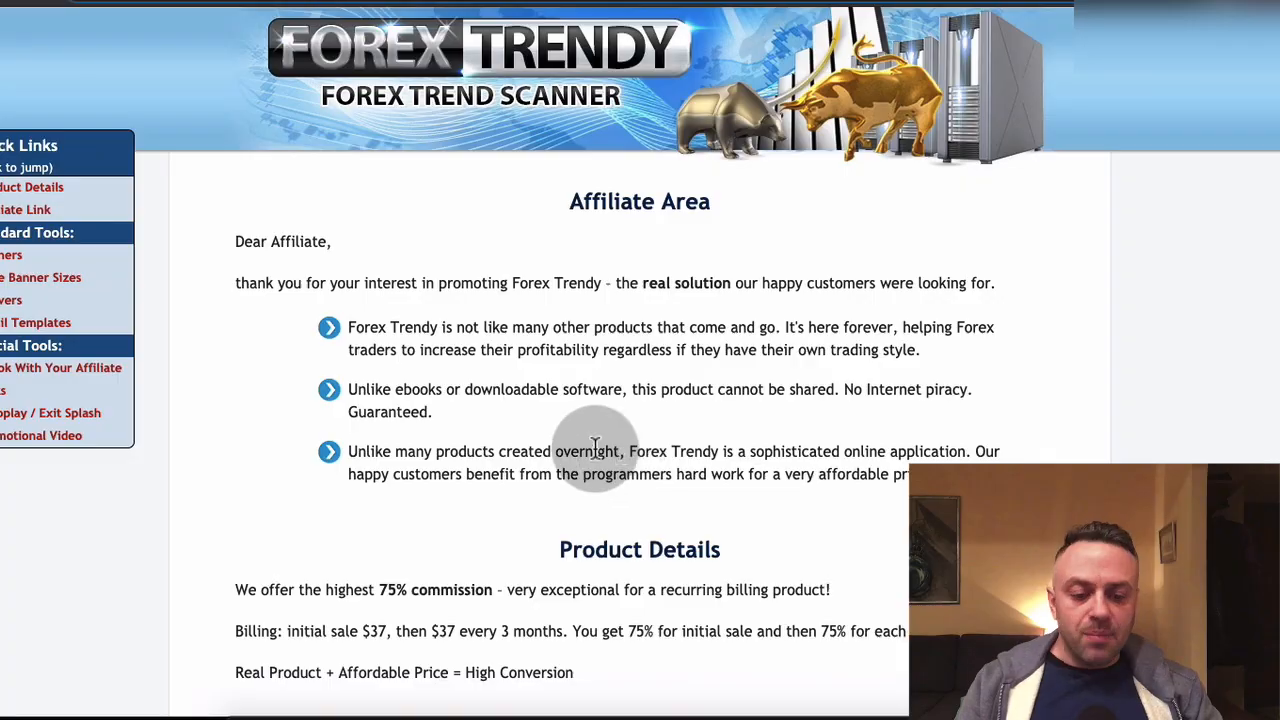
Switch to the Forex Trendy affiliate page and examine its banners, email templates and promotional video
{"action": "scroll", "coordinate": [590, 440], "scroll_direction": "down", "scroll_amount": 15}
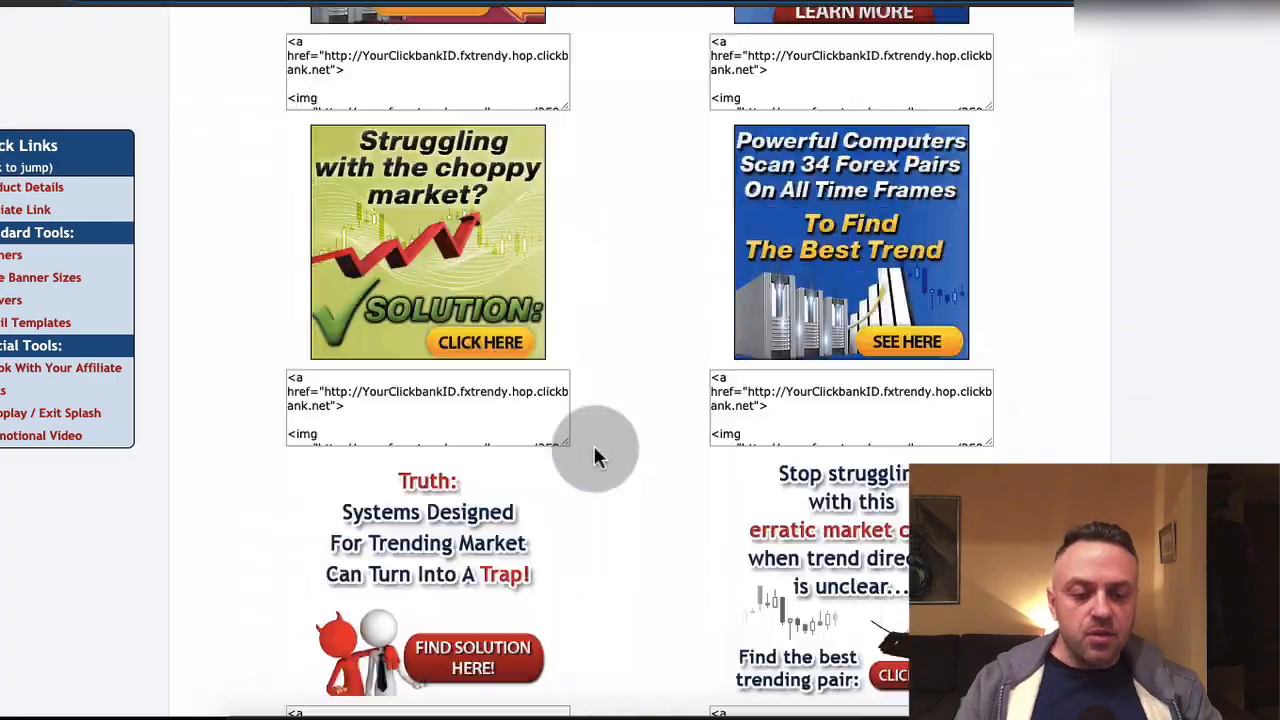
{"action": "scroll", "coordinate": [594, 456], "scroll_direction": "down", "scroll_amount": 20}
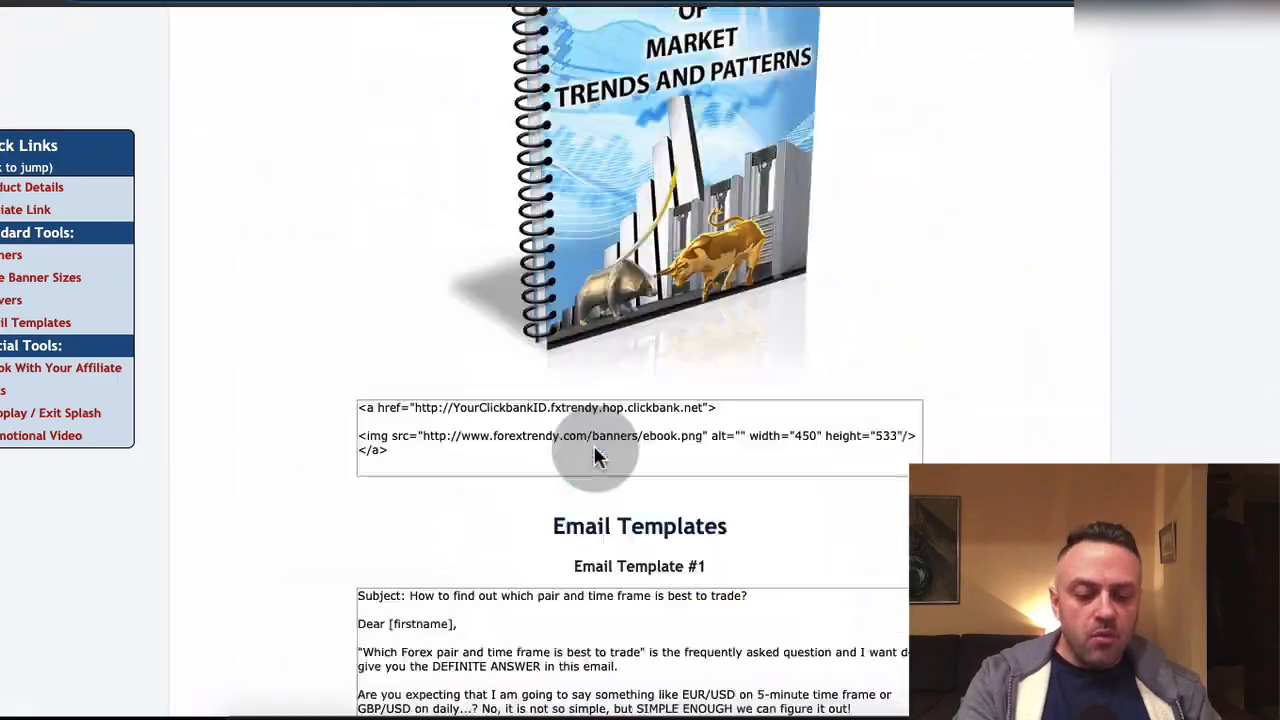
{"action": "scroll", "coordinate": [594, 456], "scroll_direction": "down", "scroll_amount": 20}
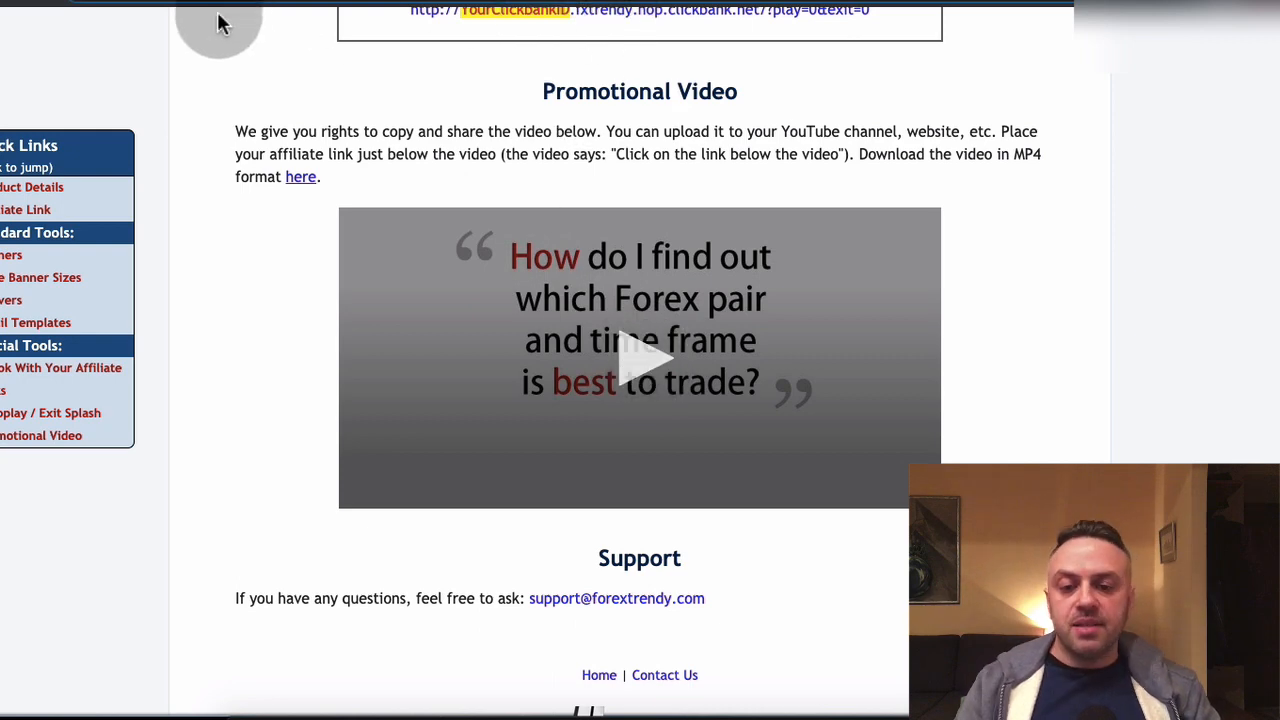
{"action": "left_click", "coordinate": [266, 0]}
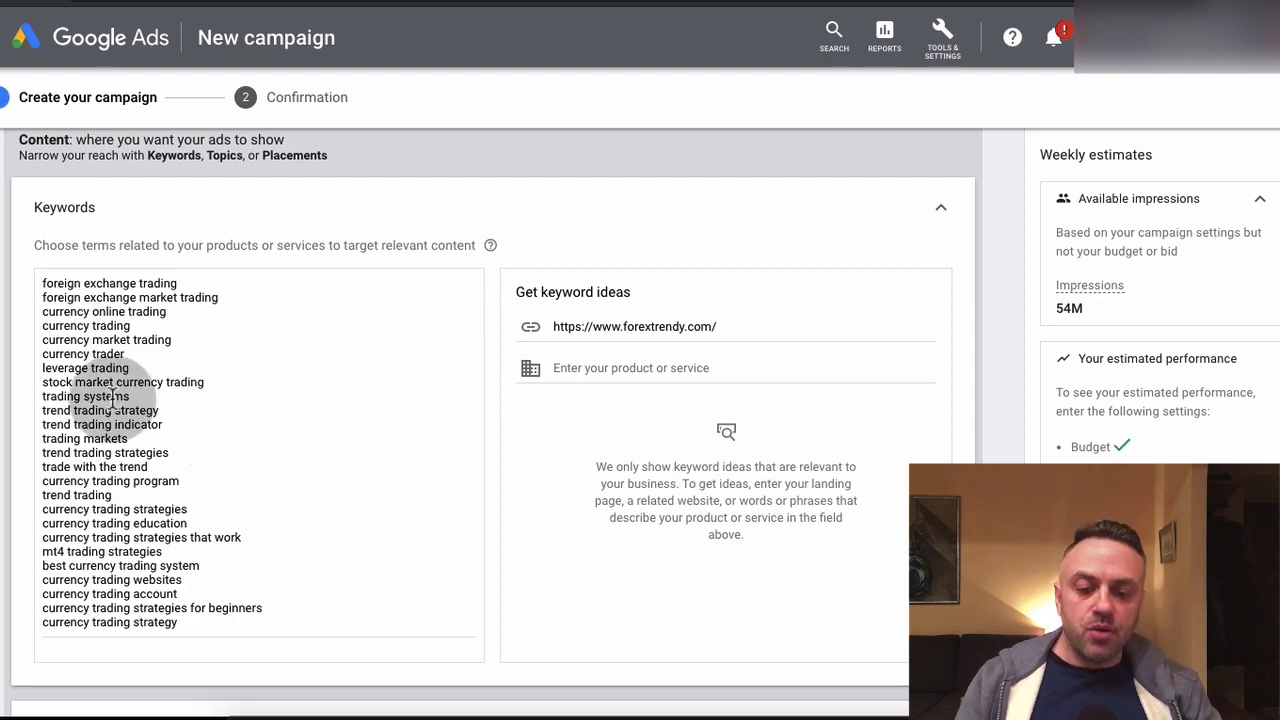
Delete all the forex trading keywords from the ad group's keyword list
{"action": "scroll", "coordinate": [14, 400], "scroll_direction": "down", "scroll_amount": 1}
{"action": "scroll", "coordinate": [8, 404], "scroll_direction": "up", "scroll_amount": 1}
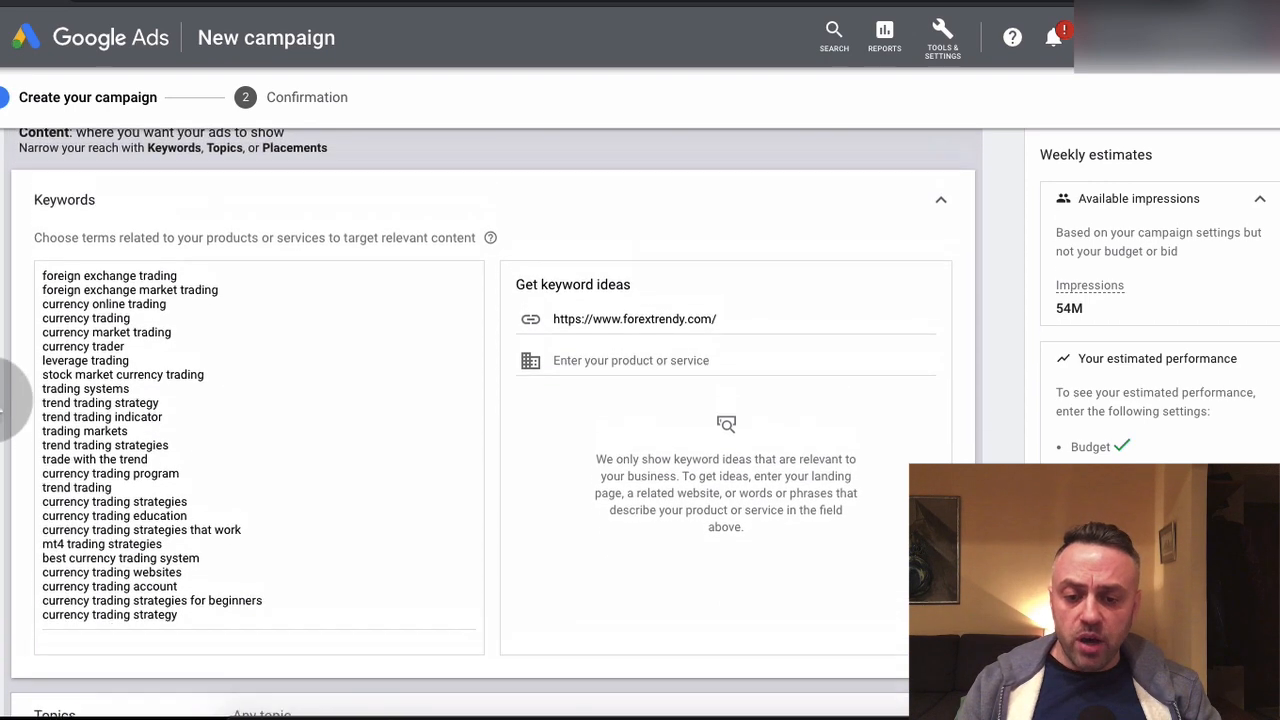
{"action": "left_click", "coordinate": [267, 373]}
{"action": "key", "text": "ctrl+a"}
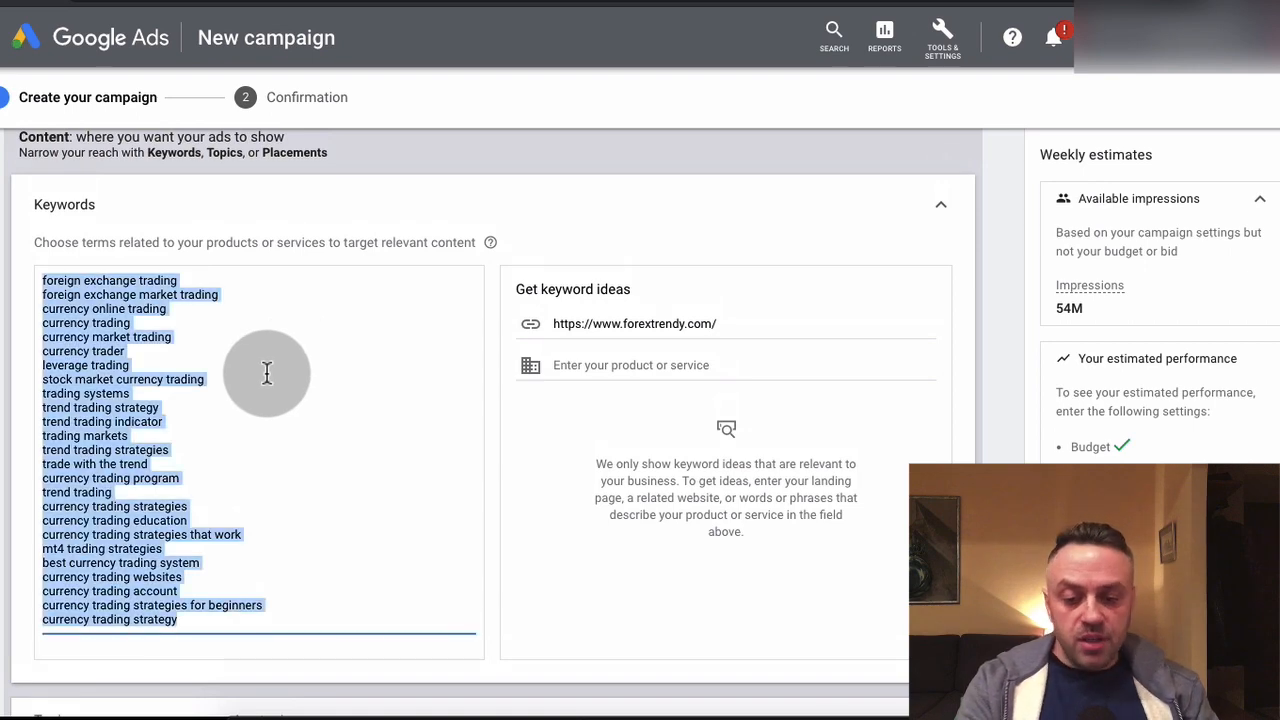
{"action": "key", "text": "BackSpace"}
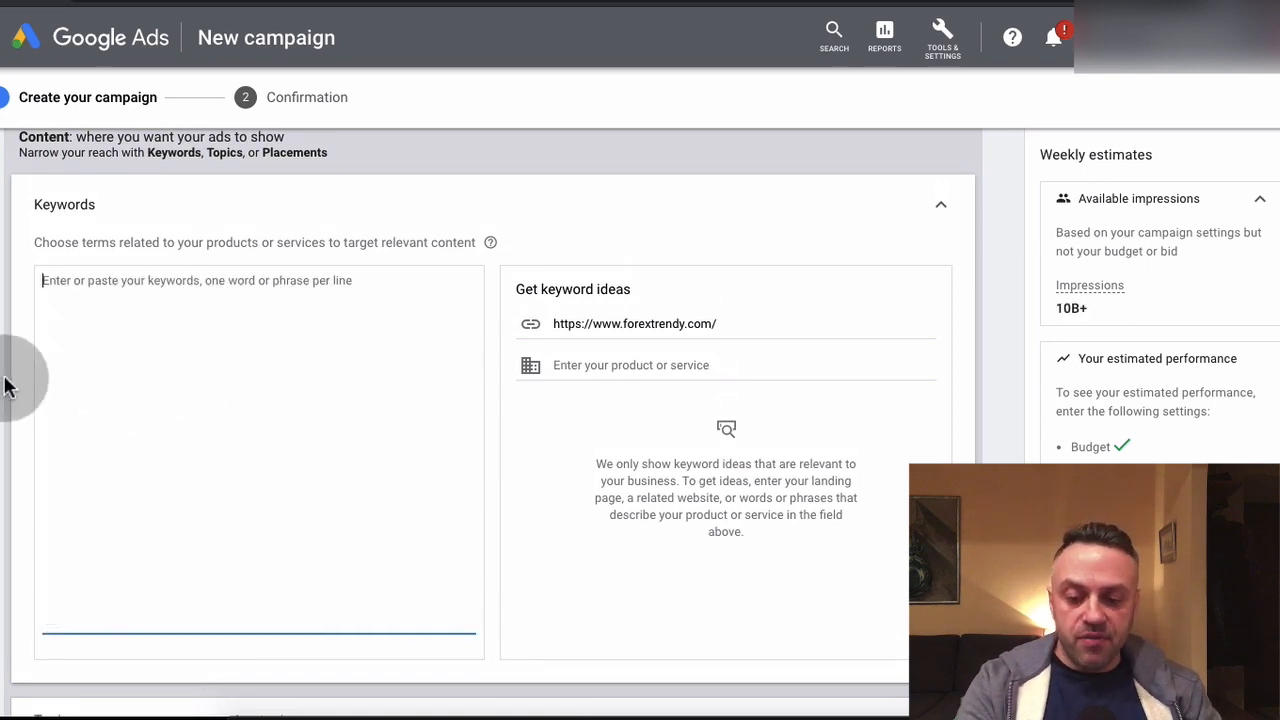
Open the ad group's topic targeting, leave Books & Literature unselected, and search the topics for "forex"
{"action": "scroll", "coordinate": [8, 386], "scroll_direction": "down", "scroll_amount": 4}
{"action": "left_click", "coordinate": [302, 272]}
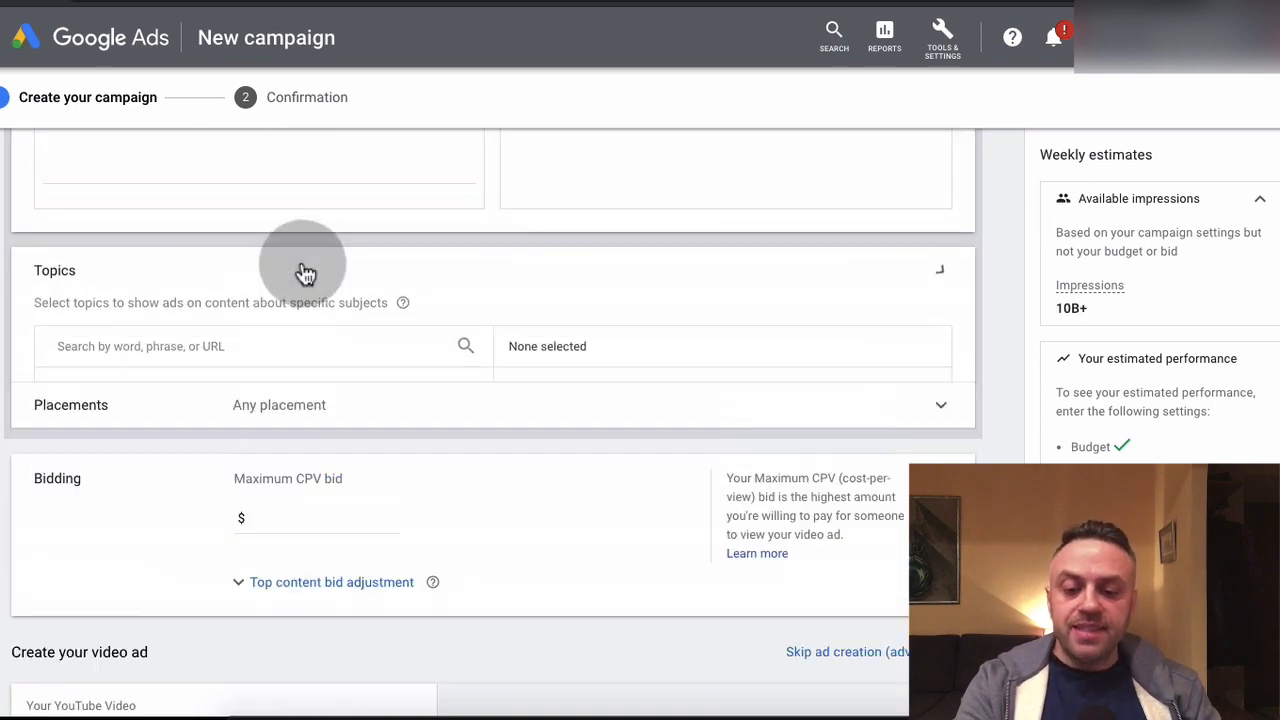
{"action": "scroll", "coordinate": [26, 412], "scroll_direction": "down", "scroll_amount": 2}
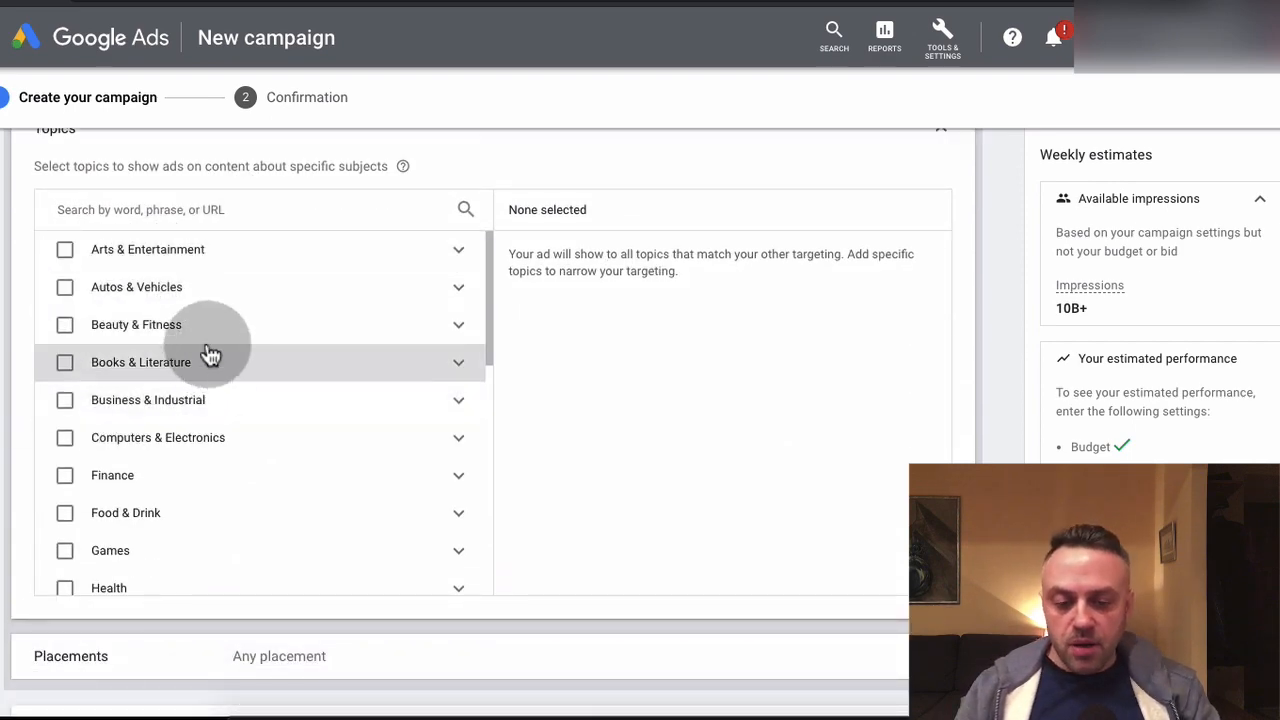
{"action": "left_click", "coordinate": [408, 374]}
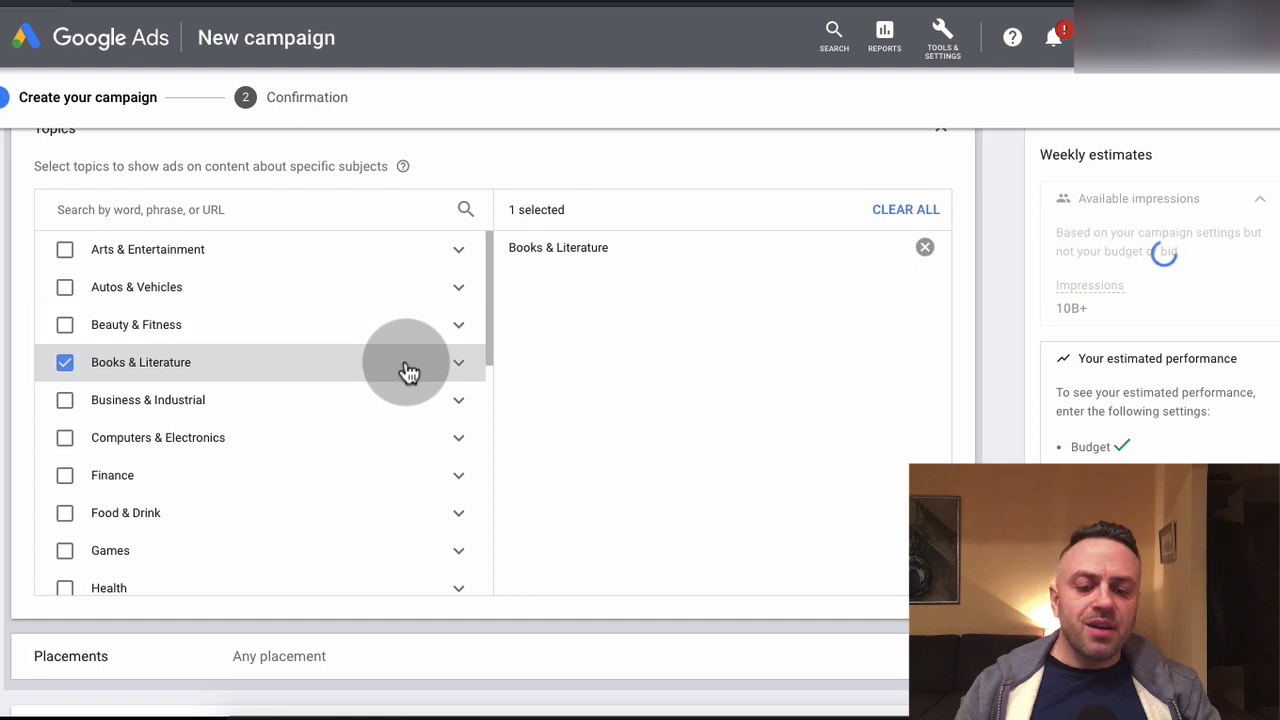
{"action": "left_click", "coordinate": [64, 363]}
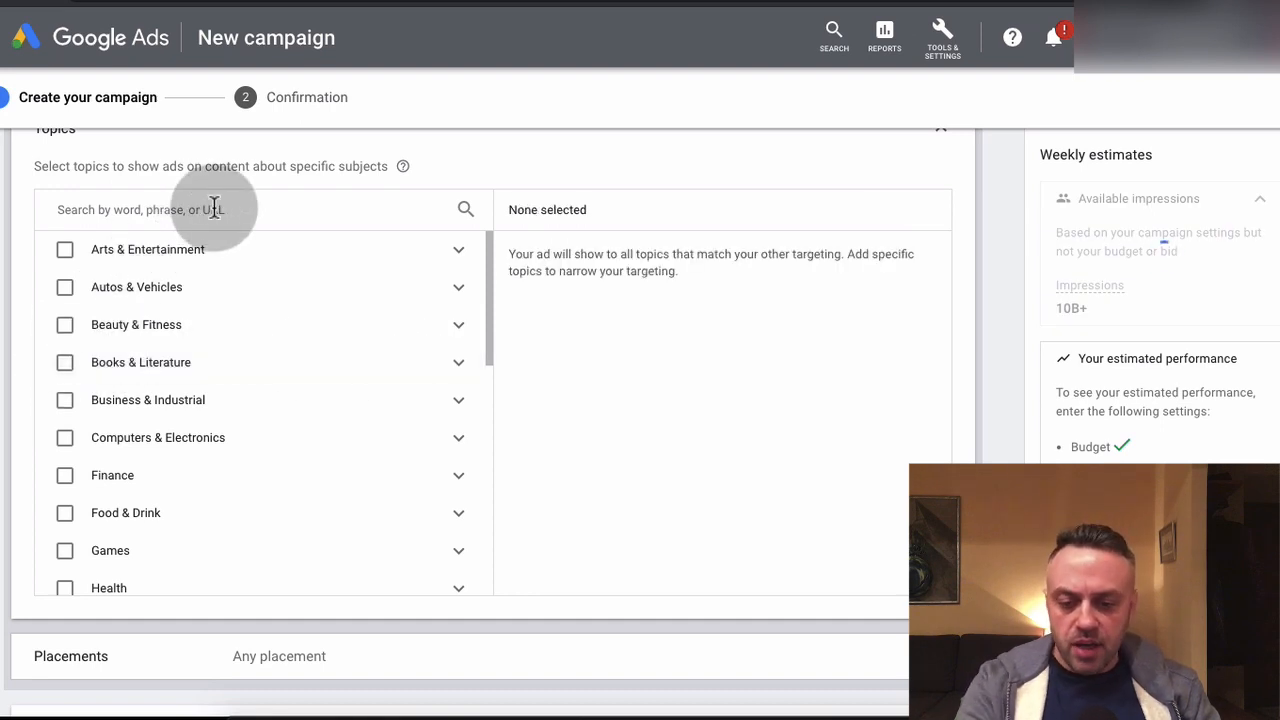
{"action": "left_click", "coordinate": [214, 209]}
{"action": "type", "text": "forex"}
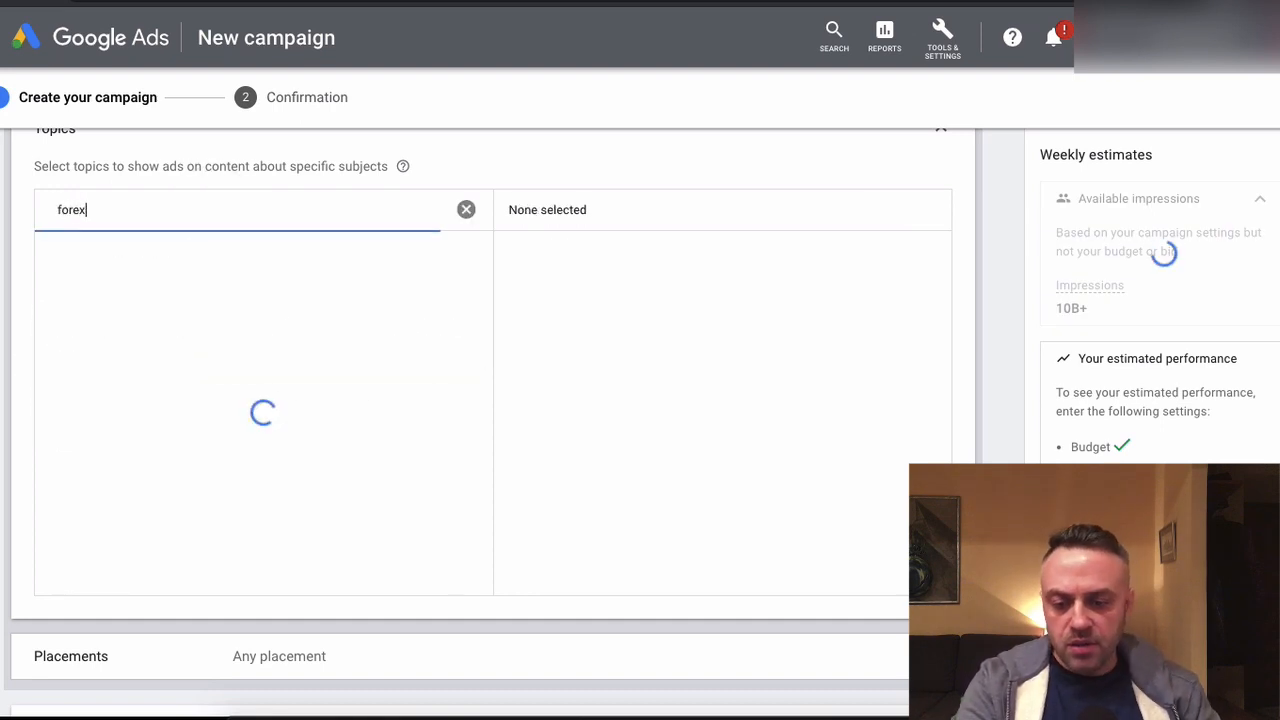
Search the topic targeting list for "financial services", look through the matching topics, and clear the search
{"action": "double_click", "coordinate": [151, 215]}
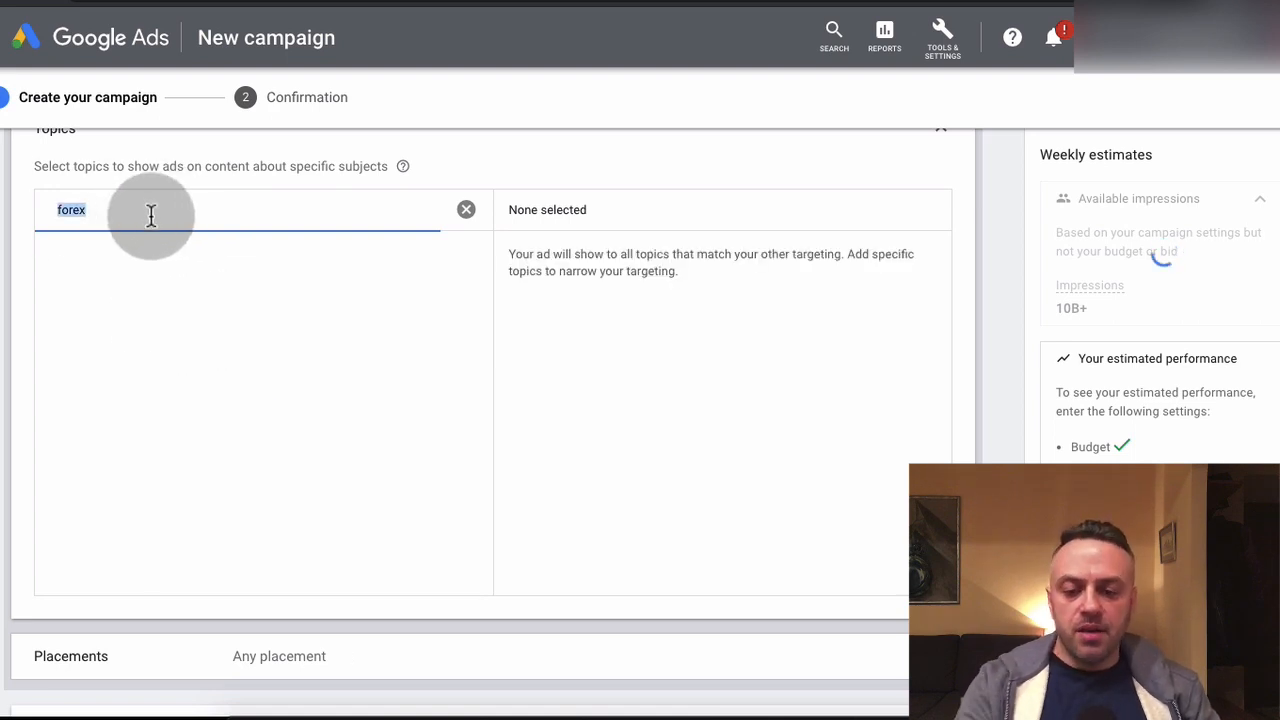
{"action": "type", "text": "financial"}
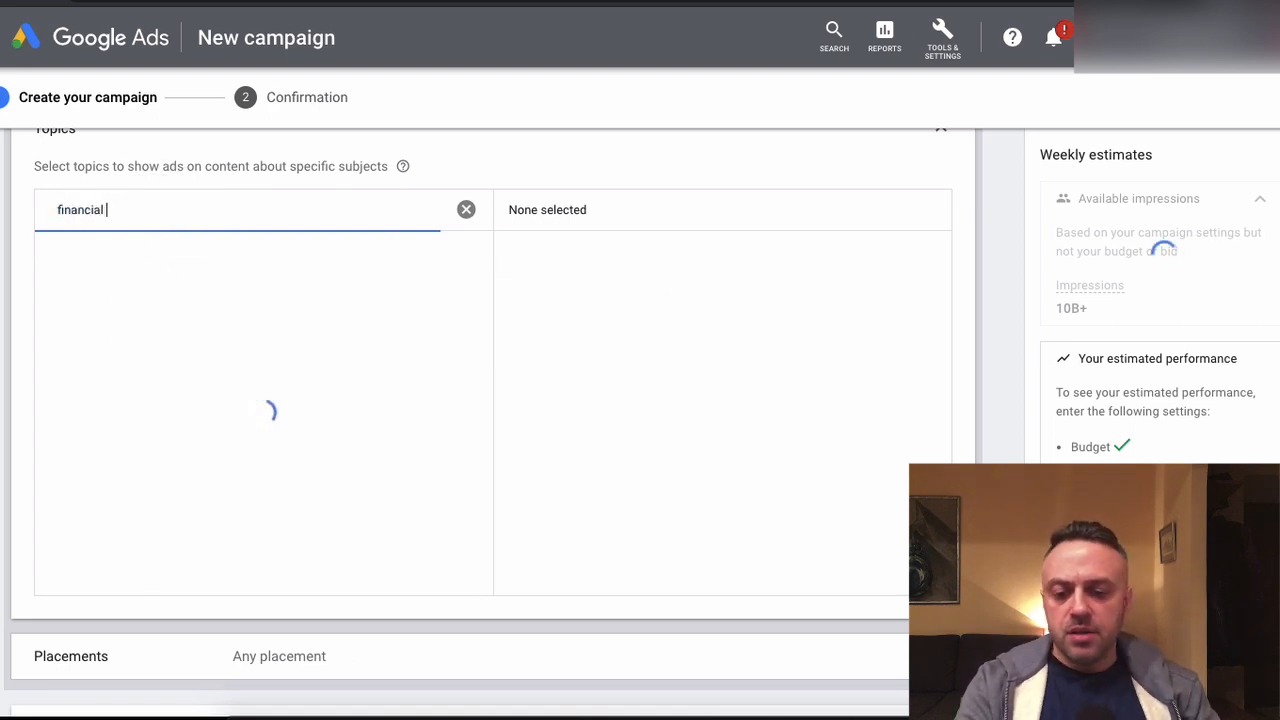
{"action": "type", "text": " servive"}
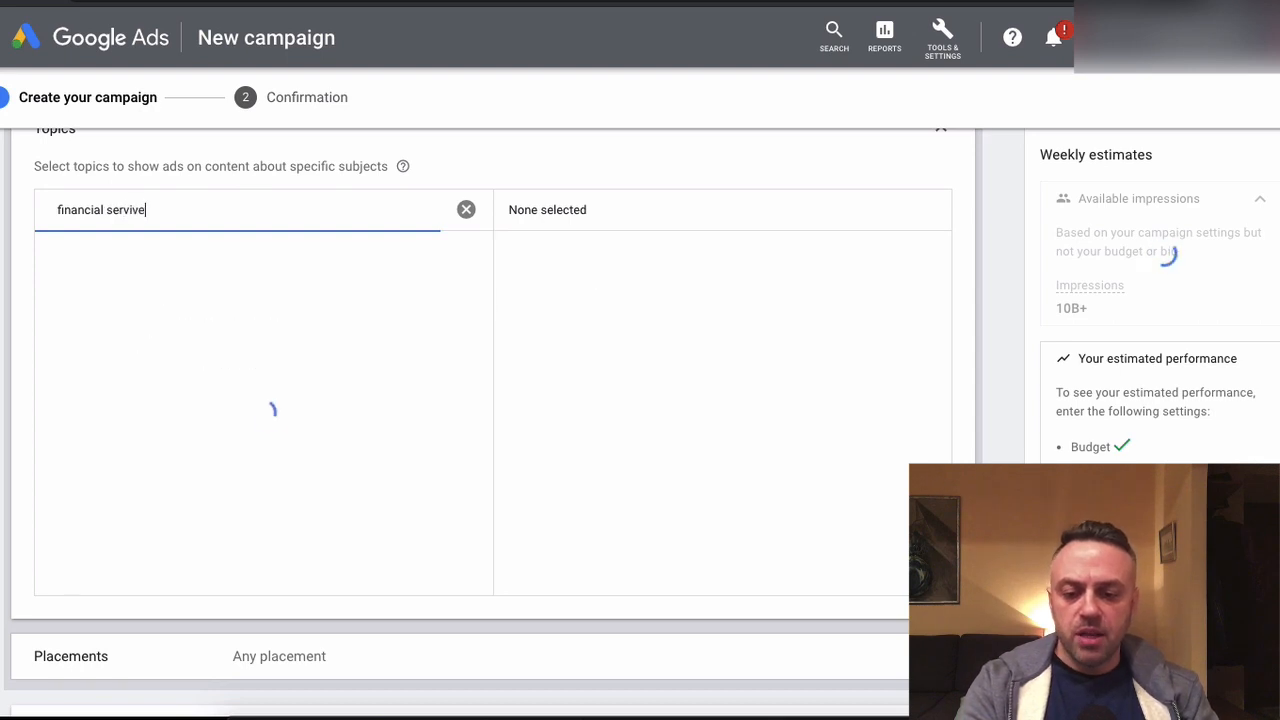
{"action": "key", "text": "BackSpace"}
{"action": "key", "text": "BackSpace"}
{"action": "type", "text": "ces"}
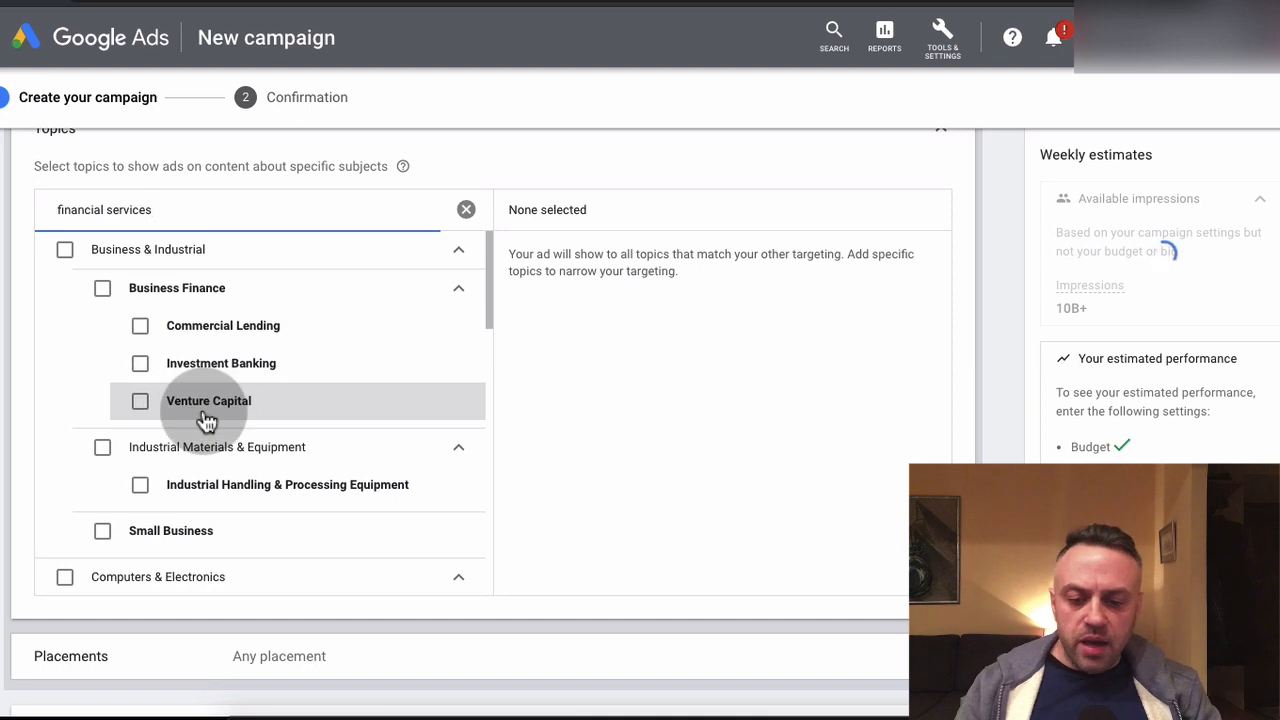
{"action": "scroll", "coordinate": [206, 365], "scroll_direction": "down", "scroll_amount": 3}
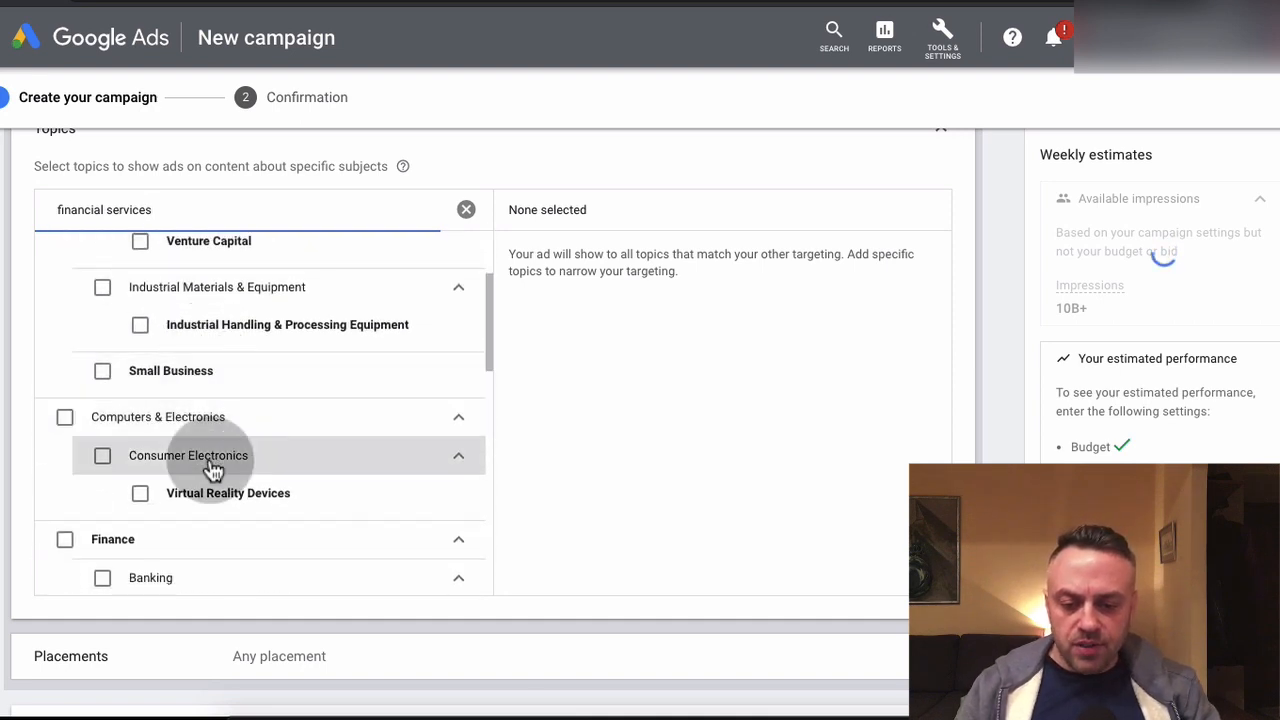
{"action": "scroll", "coordinate": [190, 462], "scroll_direction": "down", "scroll_amount": 2}
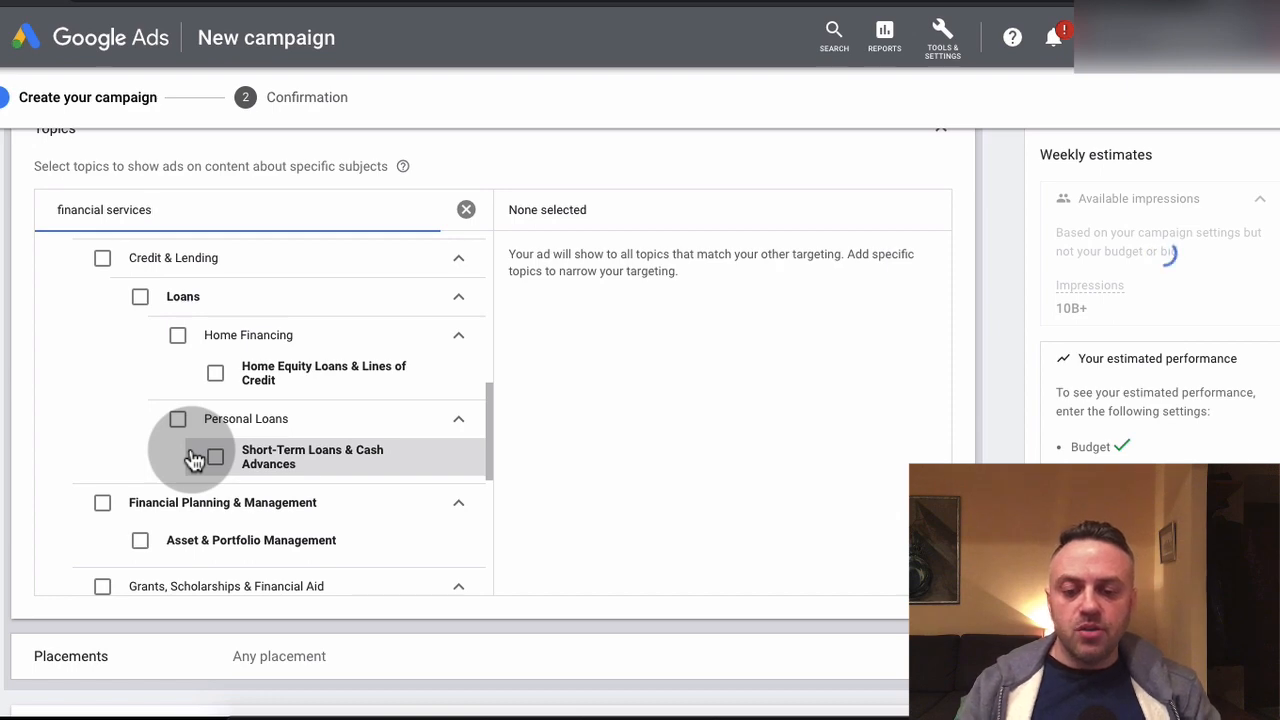
{"action": "scroll", "coordinate": [250, 420], "scroll_direction": "up", "scroll_amount": 7}
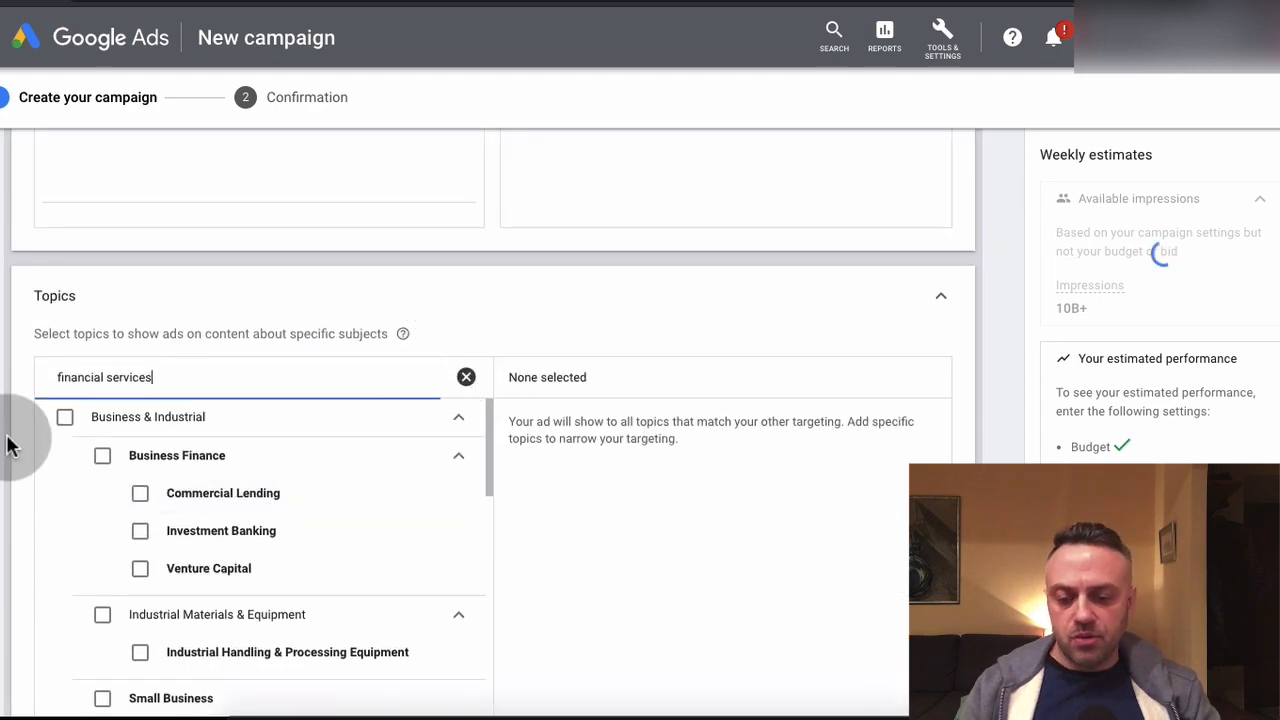
{"action": "key", "text": "ctrl+a"}
{"action": "key", "text": "BackSpace"}
Open the ad group's placement targeting and search the placements for "foreign exchange"
{"action": "scroll", "coordinate": [4, 435], "scroll_direction": "up", "scroll_amount": 10}
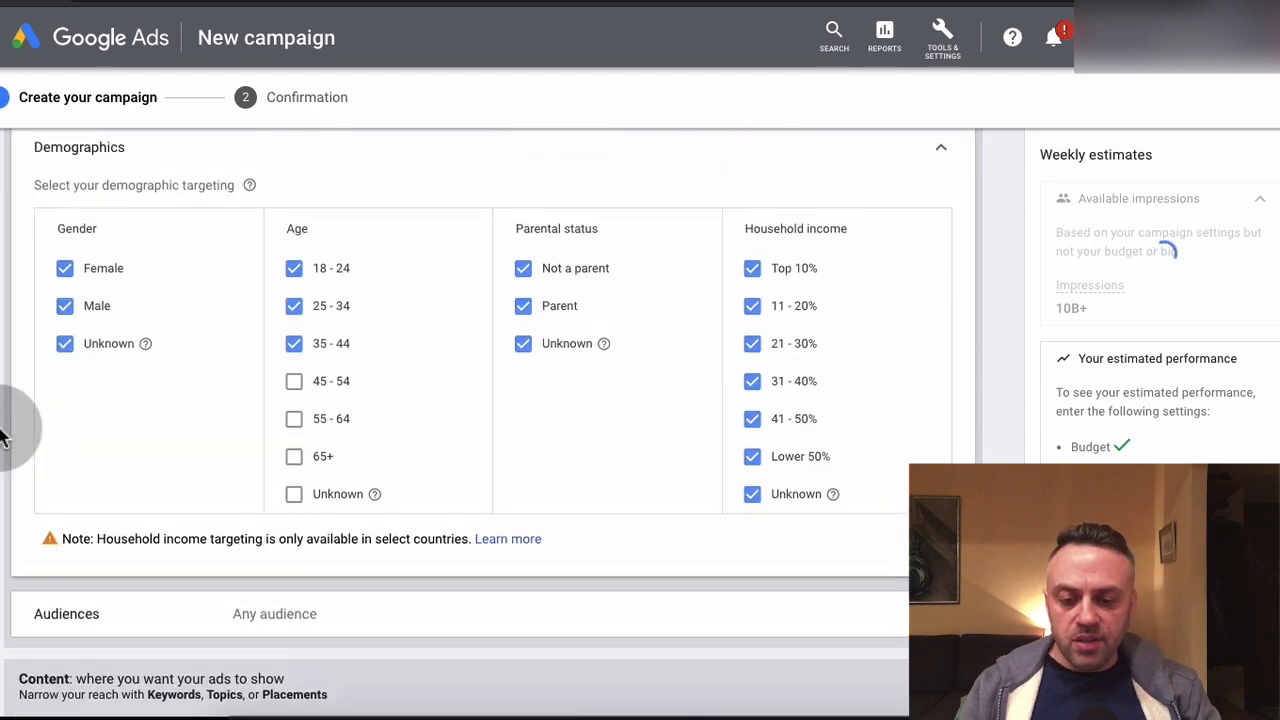
{"action": "scroll", "coordinate": [4, 435], "scroll_direction": "up", "scroll_amount": 2}
{"action": "scroll", "coordinate": [4, 435], "scroll_direction": "down", "scroll_amount": 5}
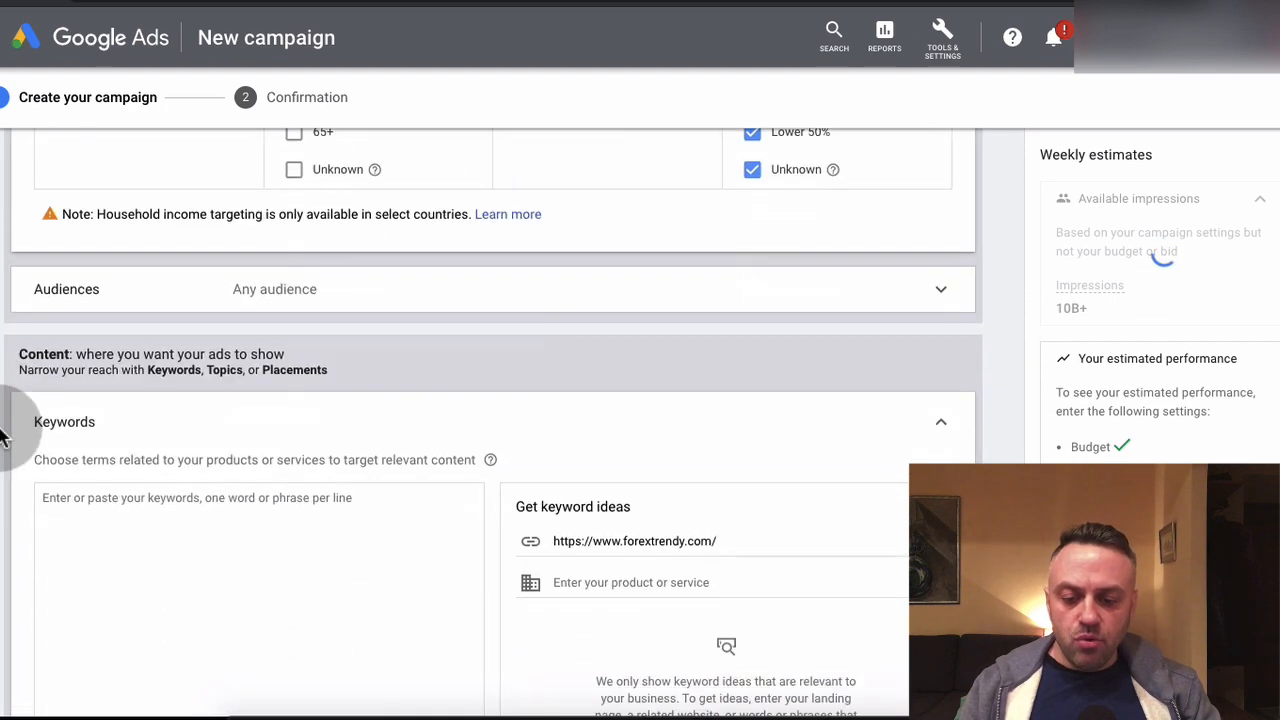
{"action": "scroll", "coordinate": [4, 435], "scroll_direction": "down", "scroll_amount": 7}
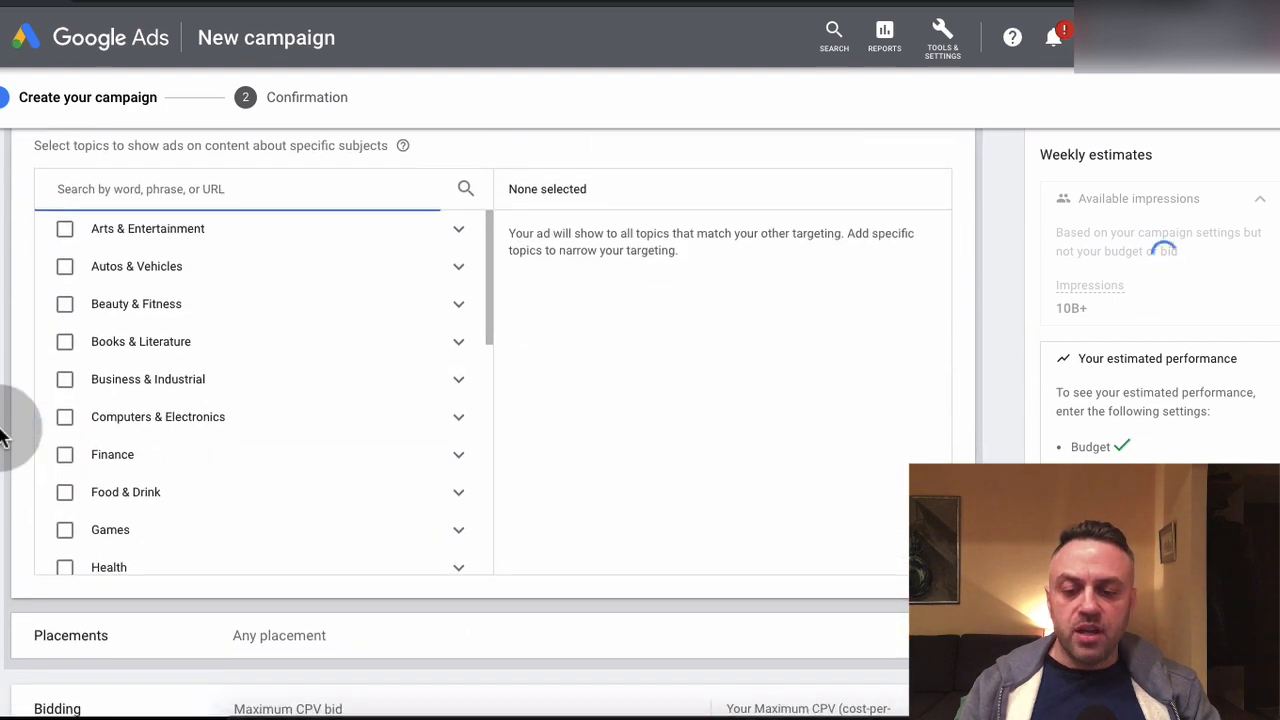
{"action": "scroll", "coordinate": [4, 435], "scroll_direction": "down", "scroll_amount": 3}
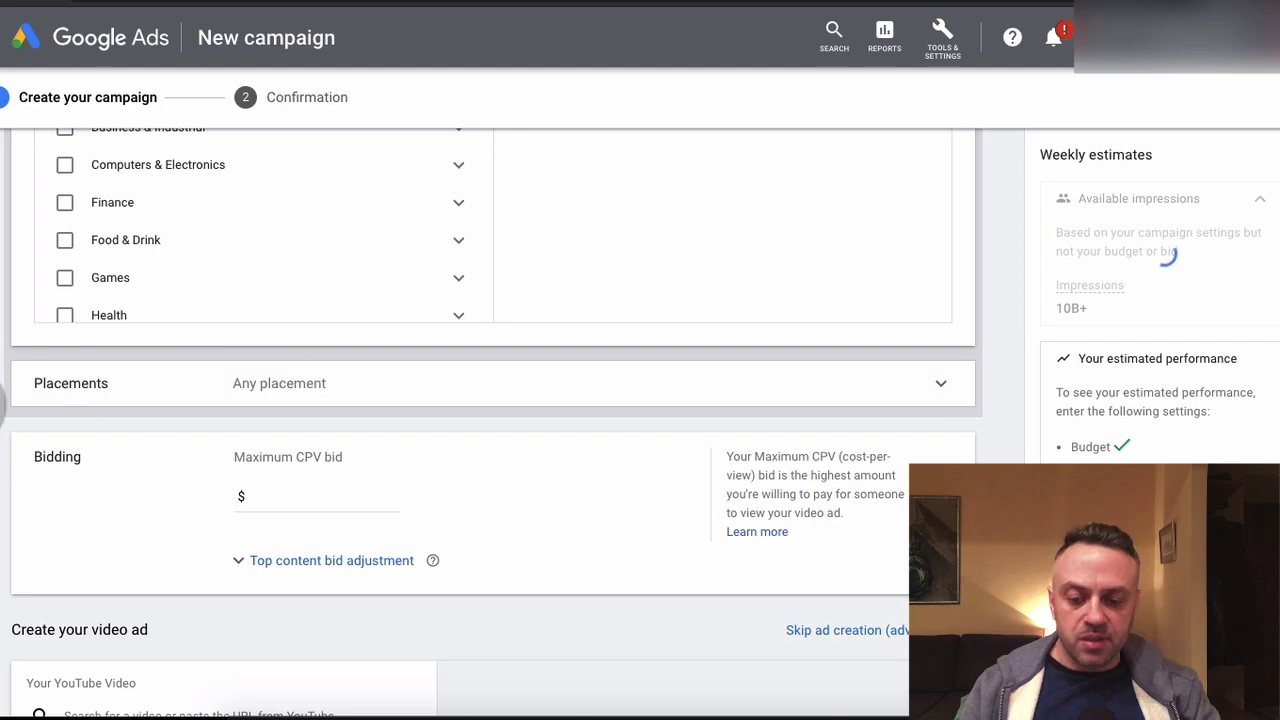
{"action": "scroll", "coordinate": [4, 400], "scroll_direction": "up", "scroll_amount": 3}
{"action": "scroll", "coordinate": [4, 400], "scroll_direction": "down", "scroll_amount": 5}
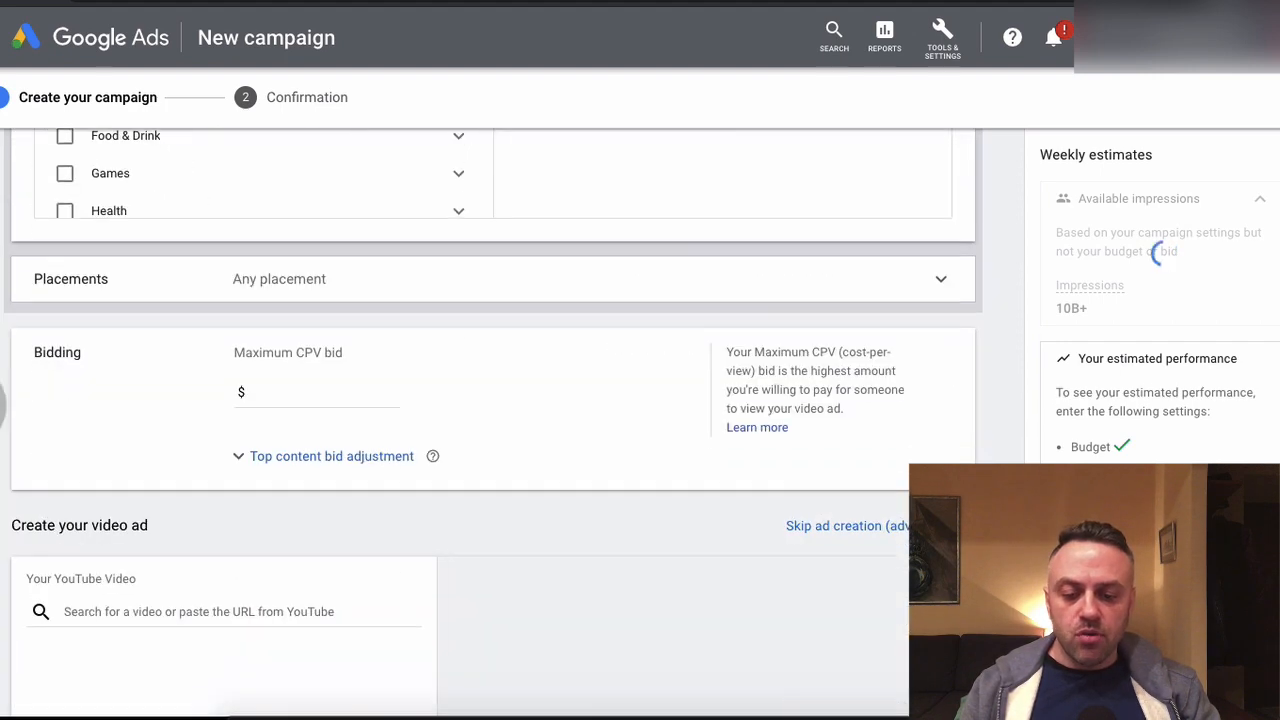
{"action": "left_click", "coordinate": [311, 252]}
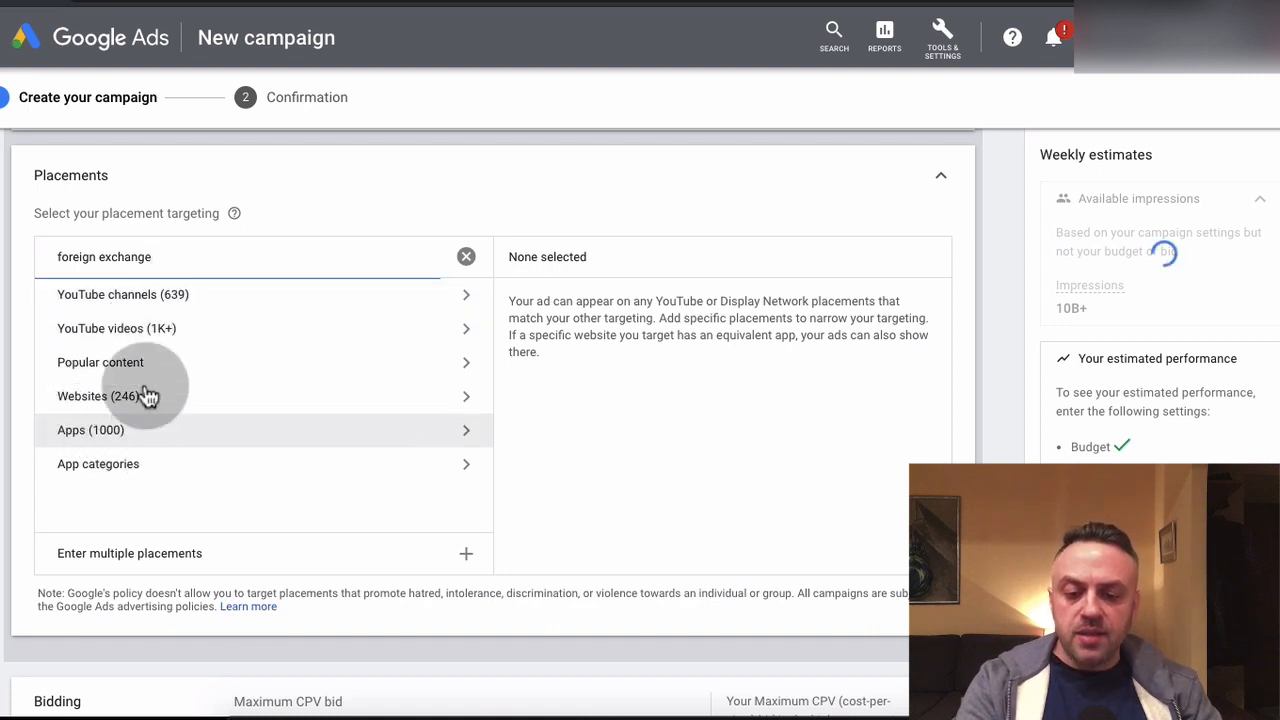
Browse the YouTube channels offered as placements for "foreign exchange" and return to the placement types
{"action": "left_click", "coordinate": [190, 299]}
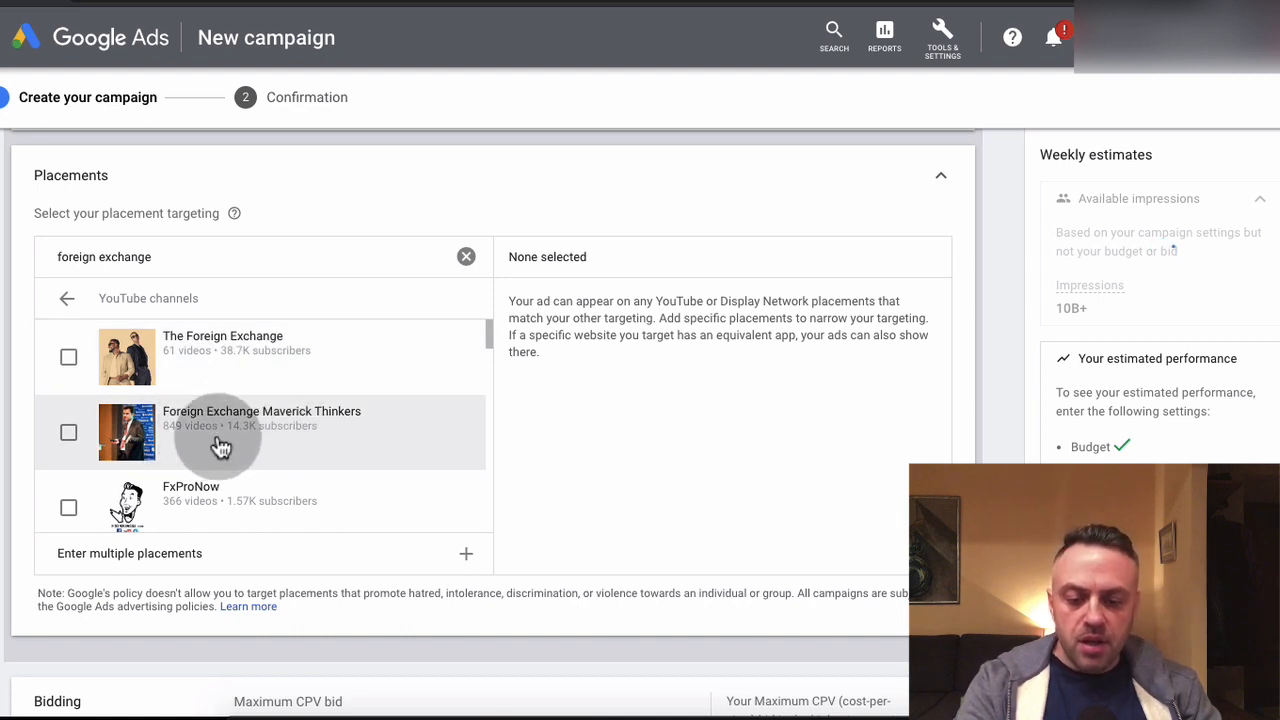
{"action": "scroll", "coordinate": [220, 447], "scroll_direction": "down", "scroll_amount": 3}
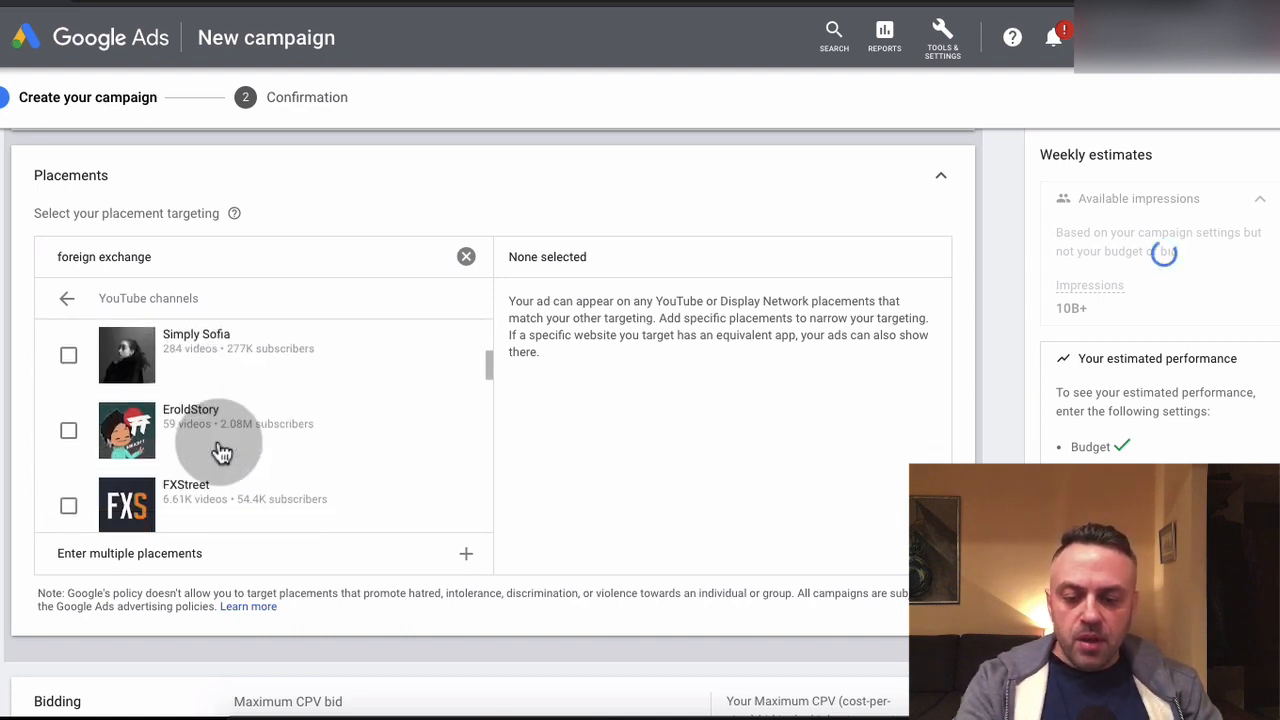
{"action": "scroll", "coordinate": [222, 450], "scroll_direction": "down", "scroll_amount": 1}
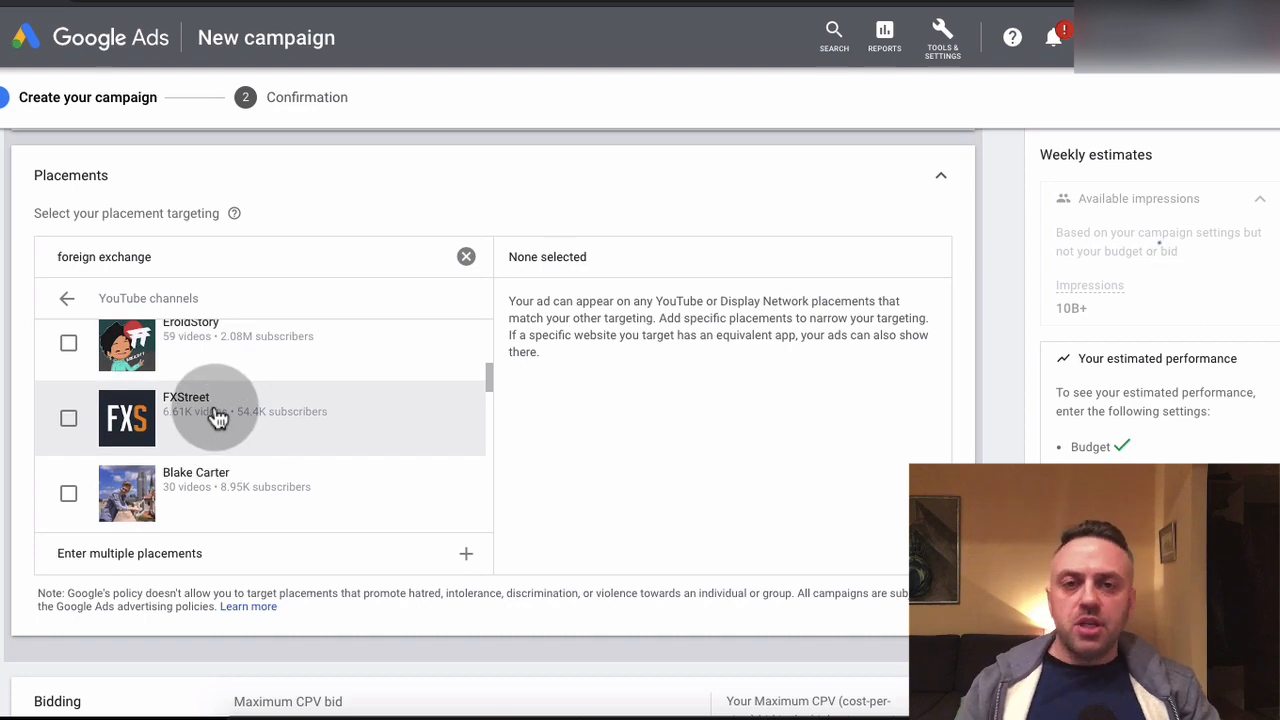
{"action": "scroll", "coordinate": [216, 416], "scroll_direction": "up", "scroll_amount": 10}
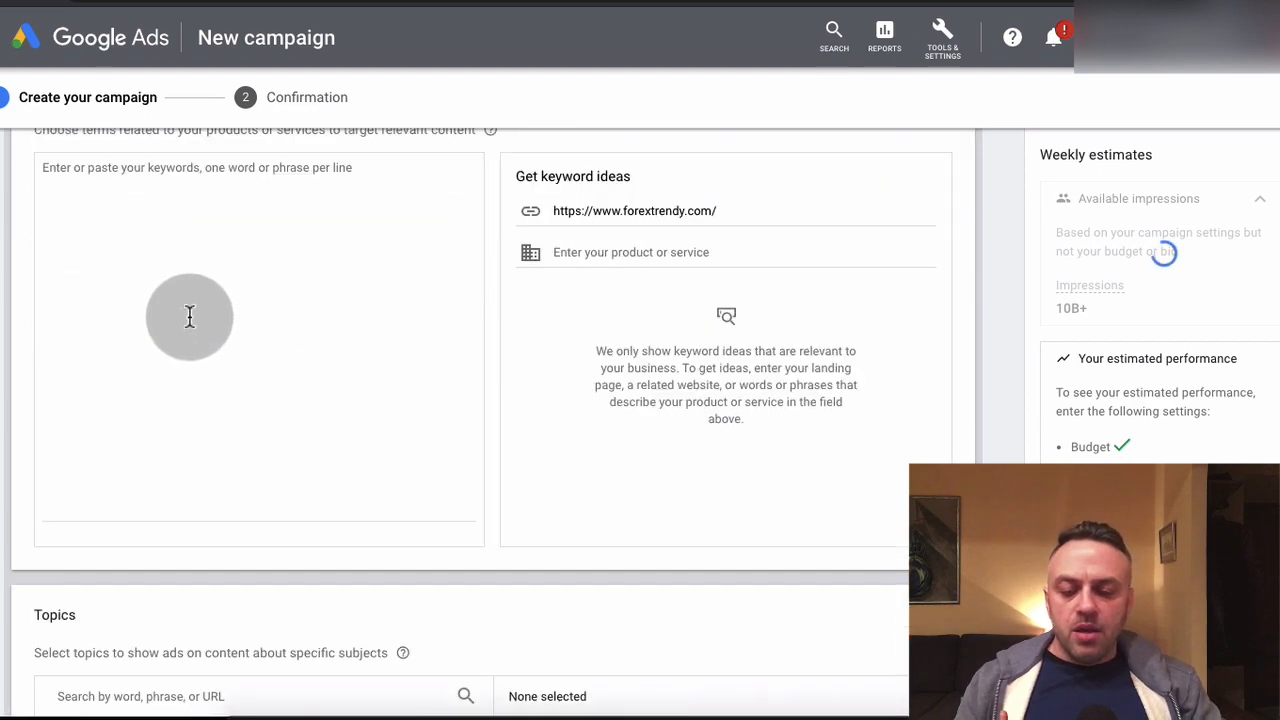
{"action": "scroll", "coordinate": [37, 400], "scroll_direction": "down", "scroll_amount": 3}
{"action": "scroll", "coordinate": [12, 450], "scroll_direction": "down", "scroll_amount": 6}
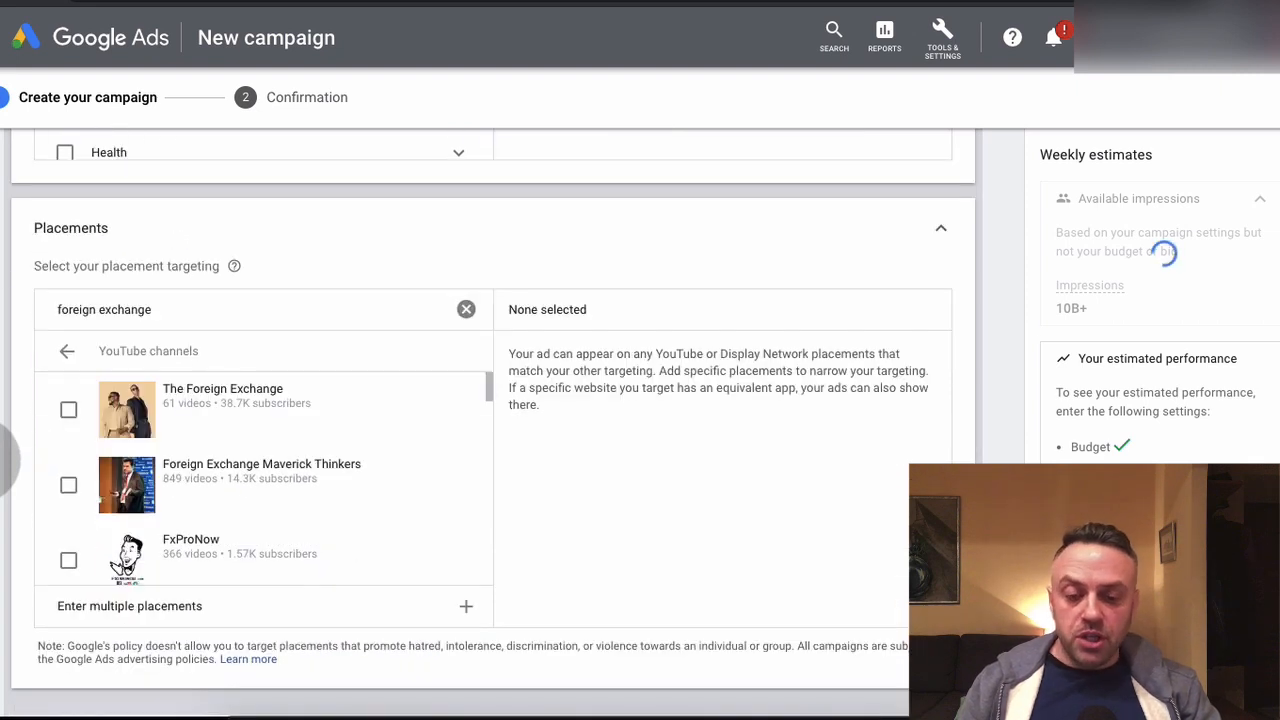
{"action": "left_click", "coordinate": [65, 353]}
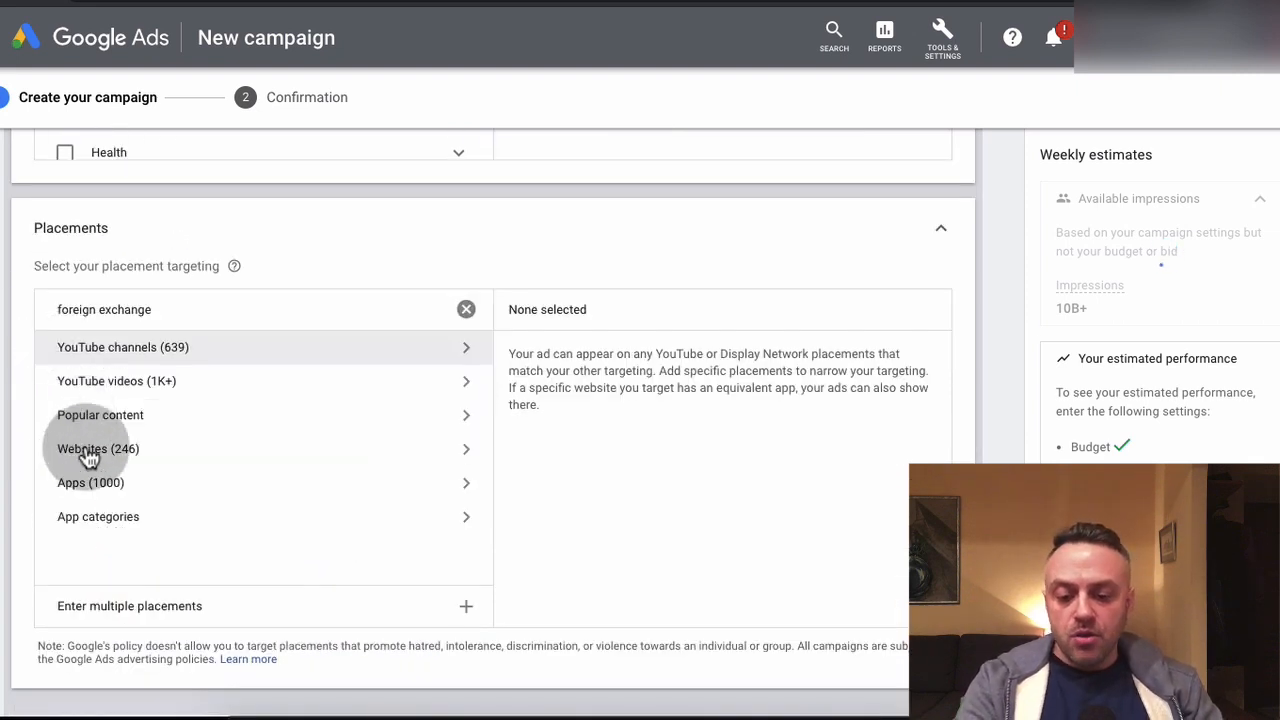
Look through the YouTube videos offered as placements for "foreign exchange" and return to the placement types
{"action": "left_click", "coordinate": [133, 398]}
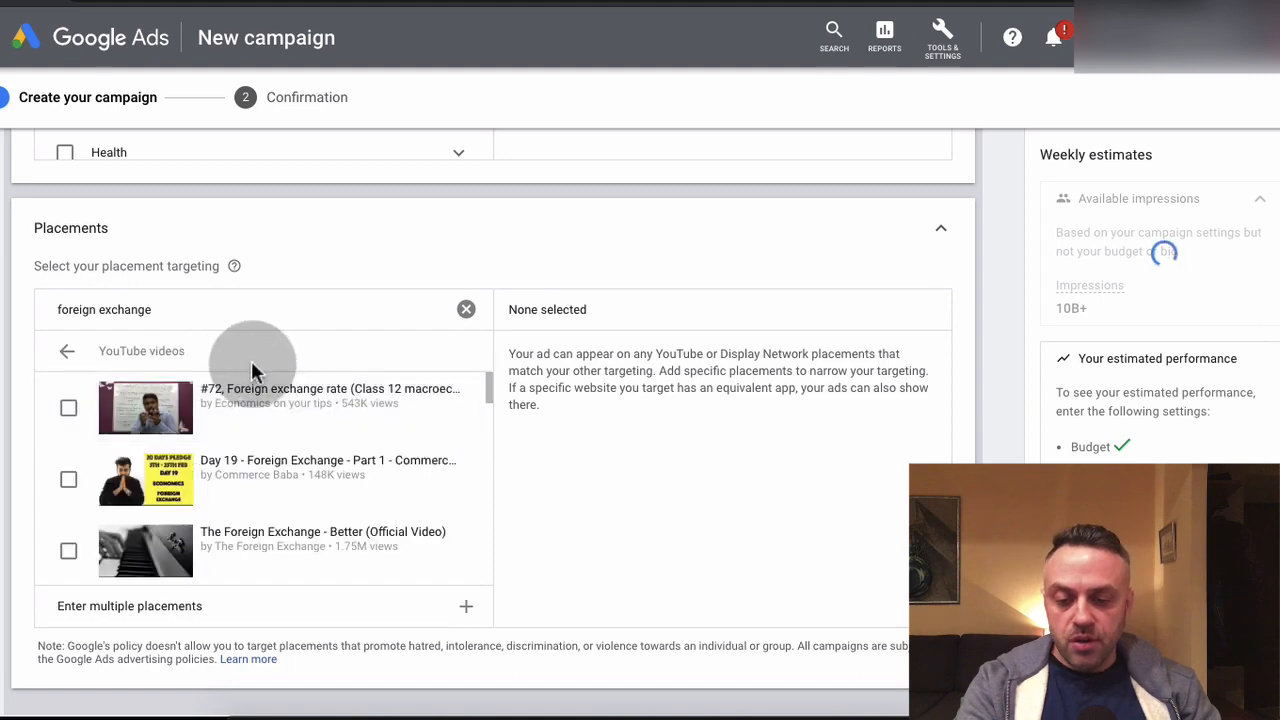
{"action": "scroll", "coordinate": [260, 477], "scroll_direction": "down", "scroll_amount": 1}
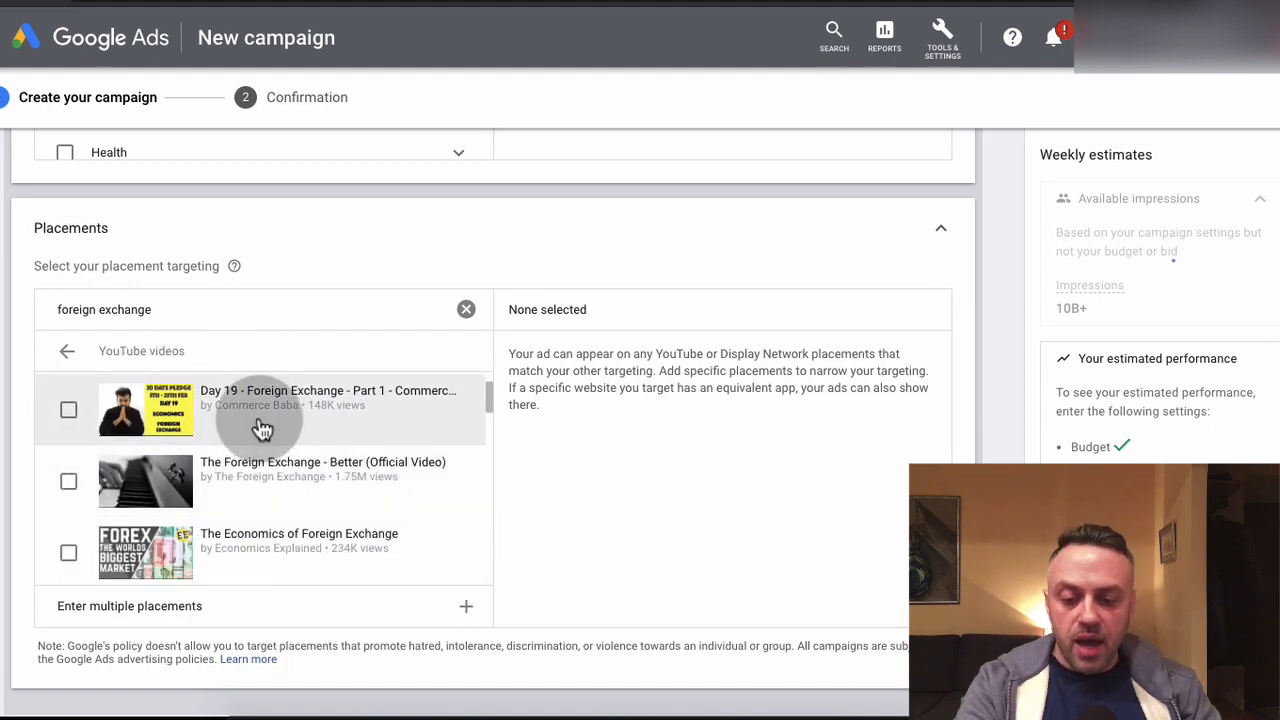
{"action": "scroll", "coordinate": [257, 429], "scroll_direction": "up", "scroll_amount": 3}
{"action": "scroll", "coordinate": [490, 420], "scroll_direction": "down", "scroll_amount": 2}
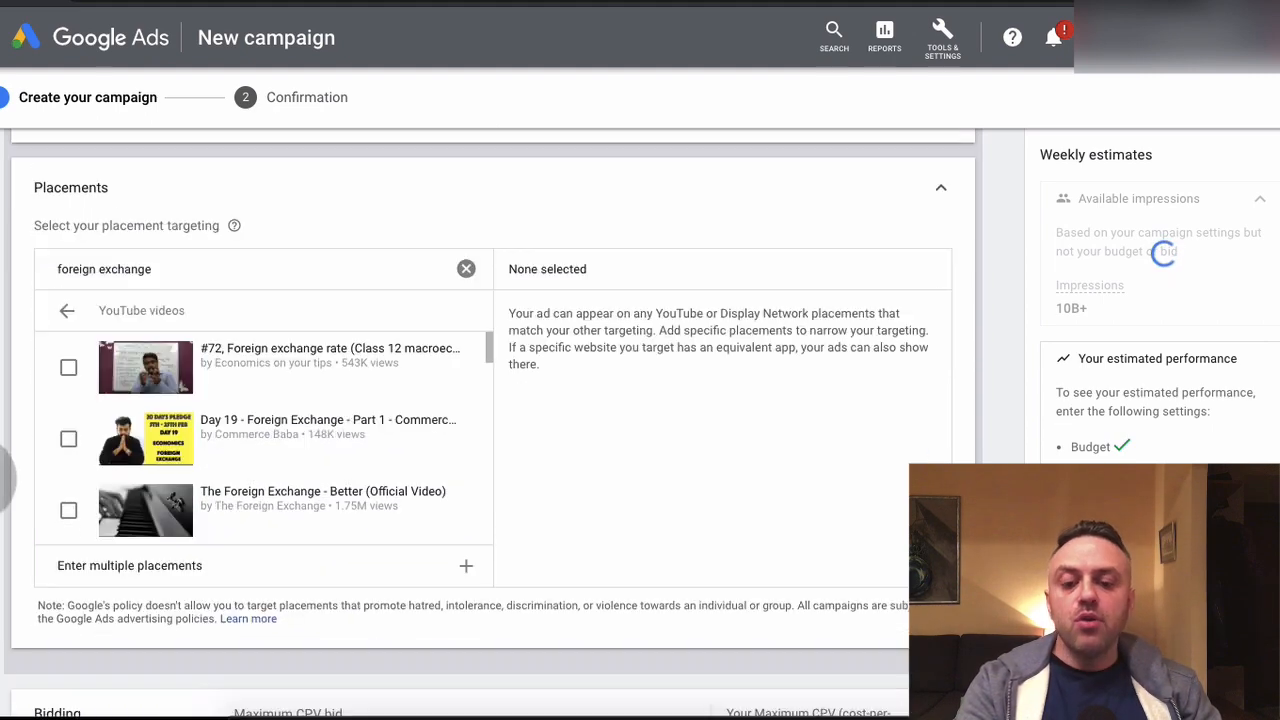
{"action": "left_click", "coordinate": [70, 302]}
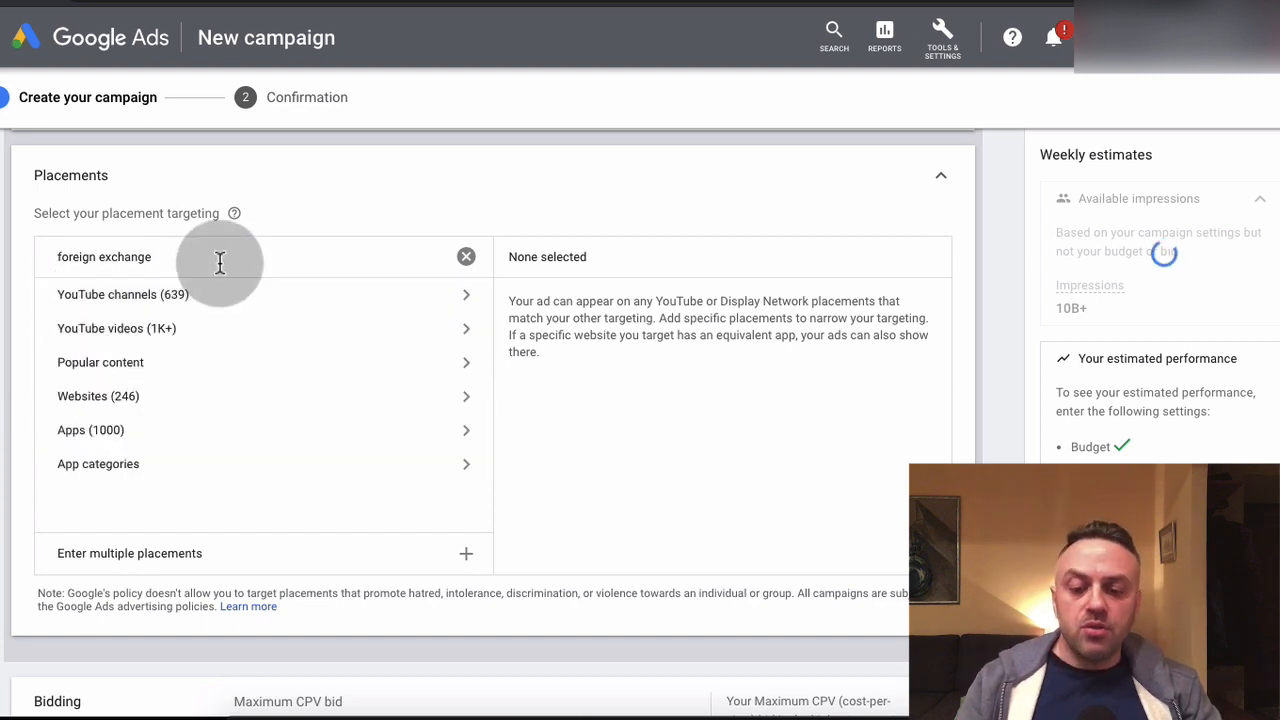
Browse the websites matching "foreign exchange", try dinartube.com as a placement, and deselect it again
{"action": "left_click", "coordinate": [194, 400]}
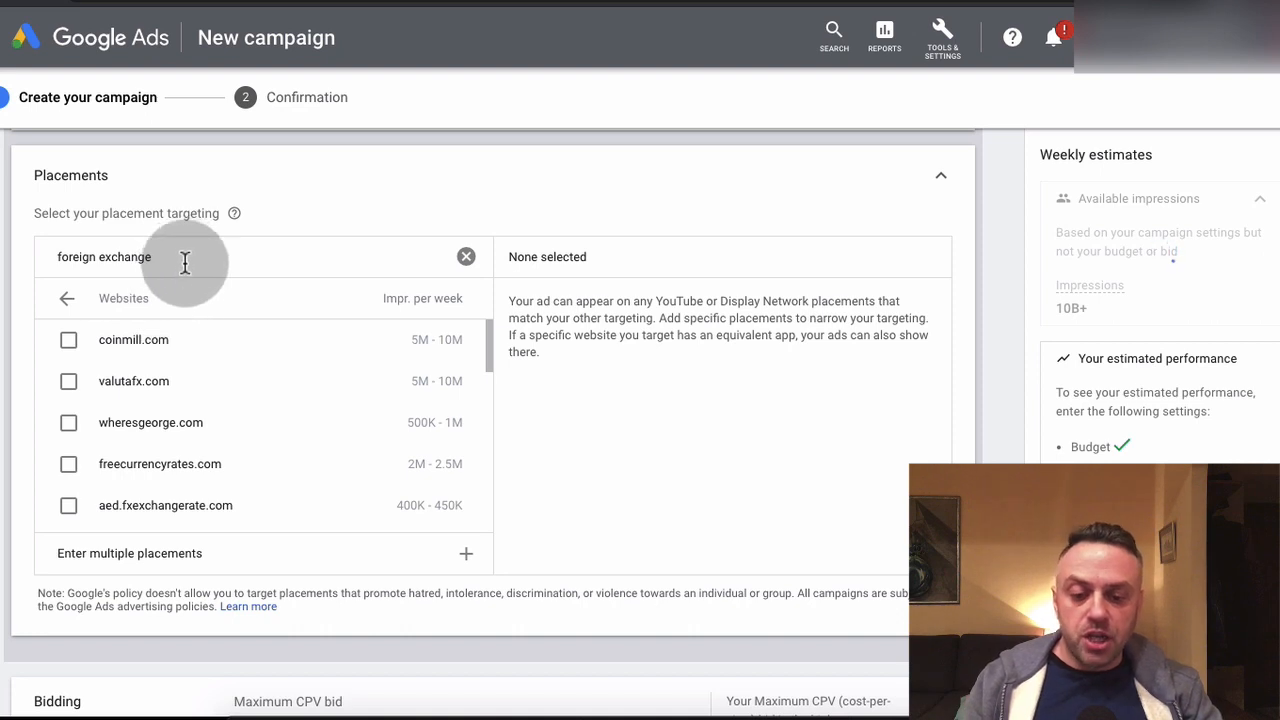
{"action": "scroll", "coordinate": [170, 432], "scroll_direction": "down", "scroll_amount": 2}
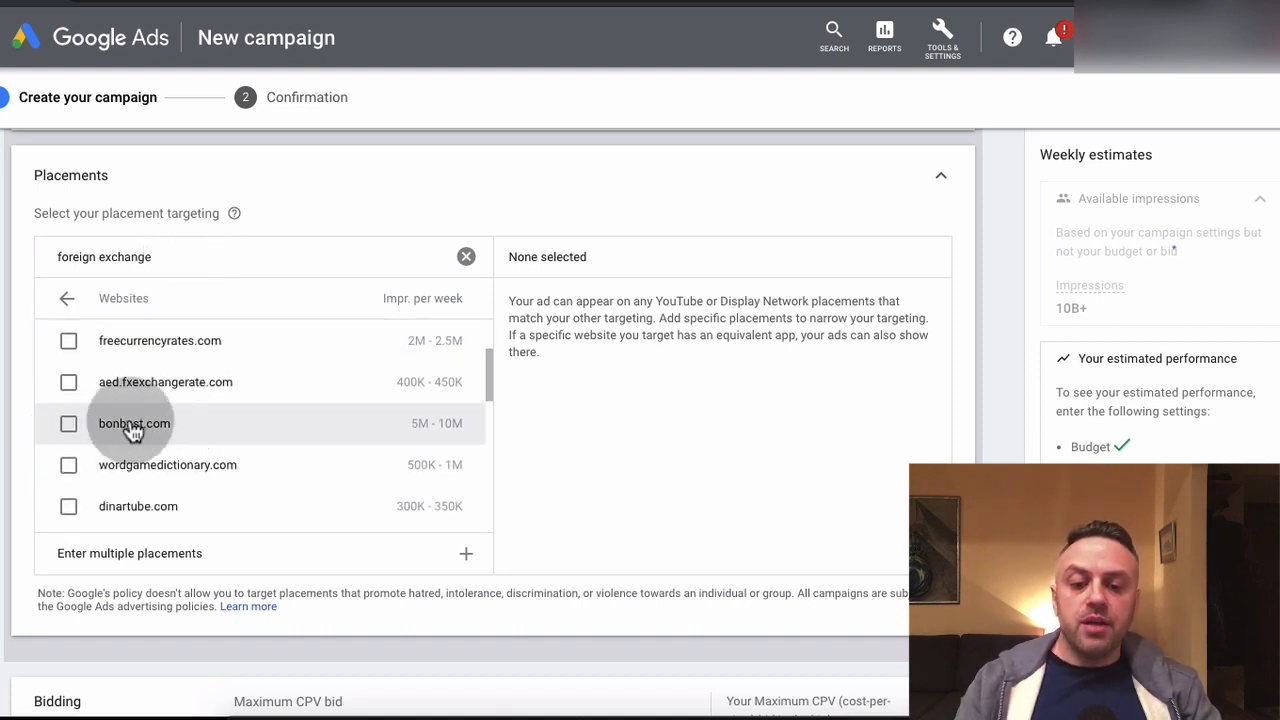
{"action": "scroll", "coordinate": [386, 428], "scroll_direction": "down", "scroll_amount": 1}
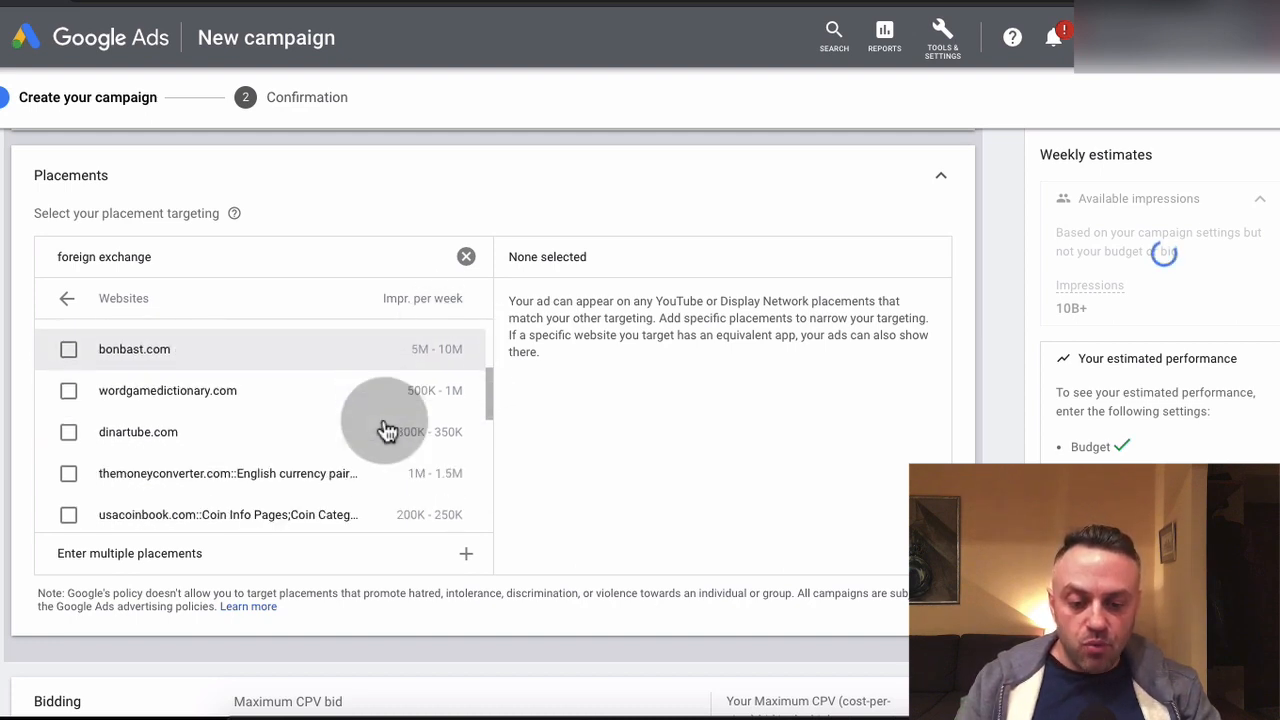
{"action": "left_click", "coordinate": [70, 434]}
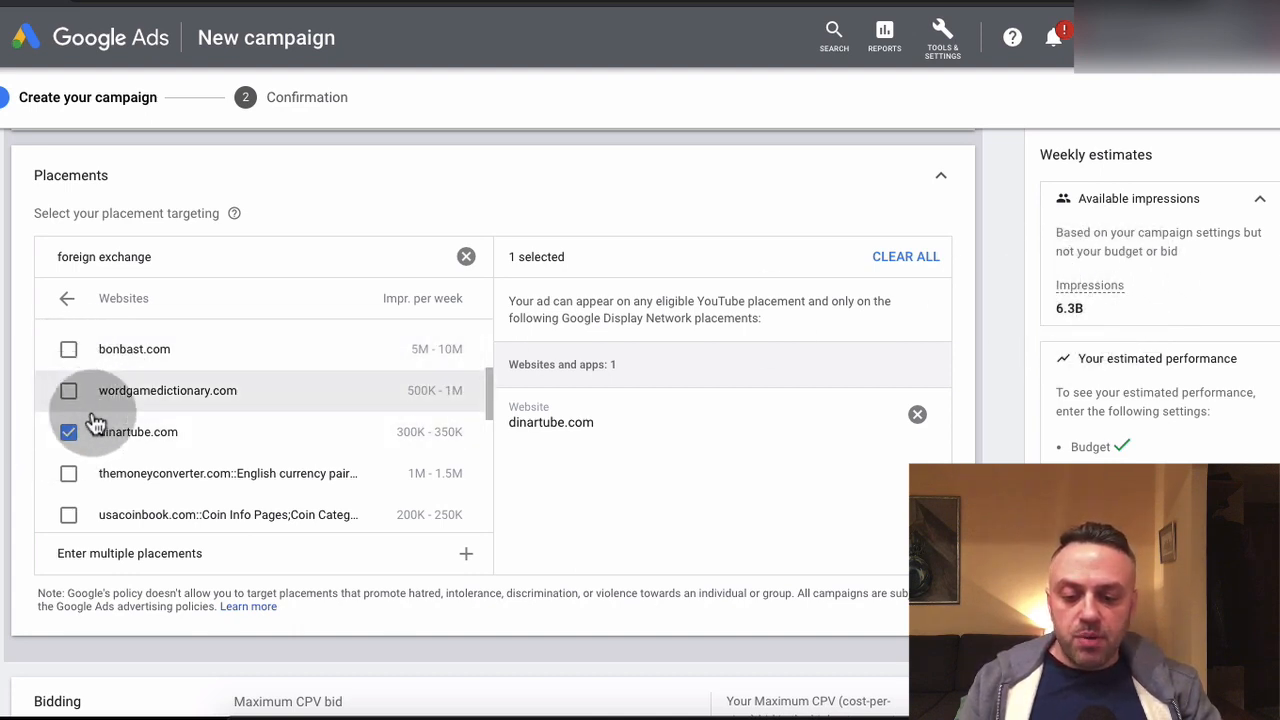
{"action": "scroll", "coordinate": [100, 415], "scroll_direction": "down", "scroll_amount": 2}
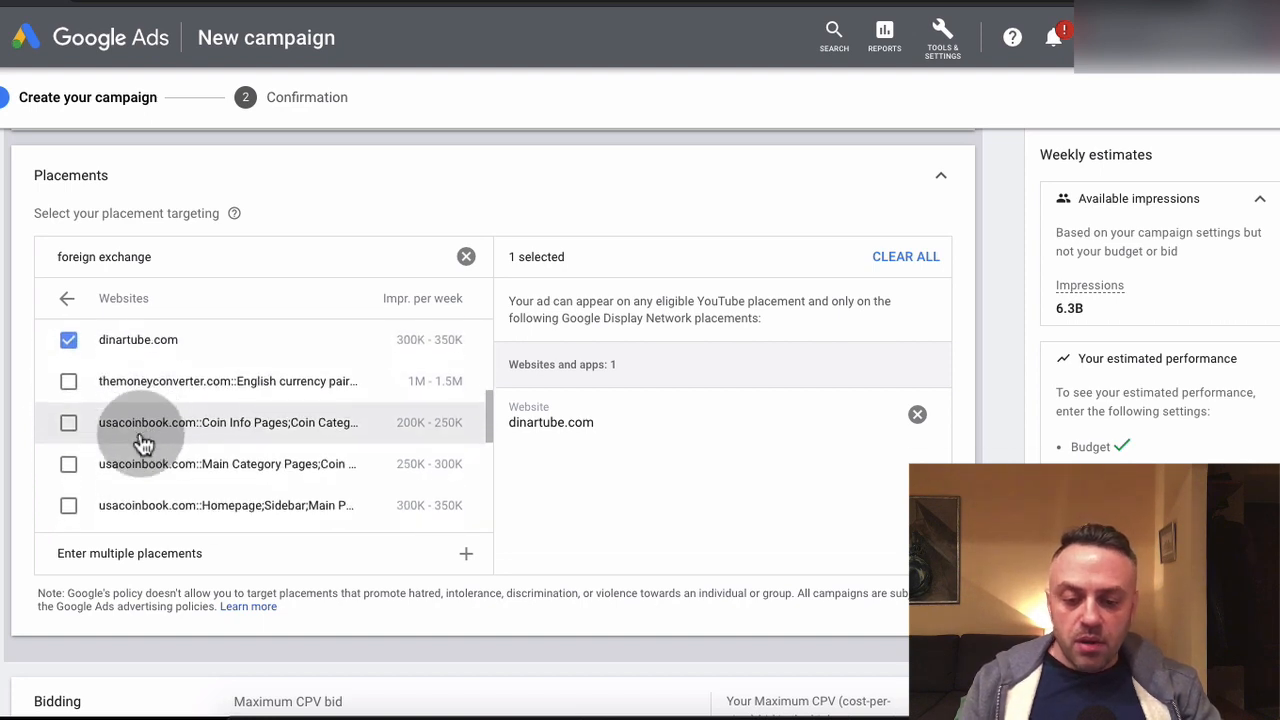
{"action": "scroll", "coordinate": [143, 443], "scroll_direction": "down", "scroll_amount": 5}
{"action": "scroll", "coordinate": [110, 388], "scroll_direction": "up", "scroll_amount": 5}
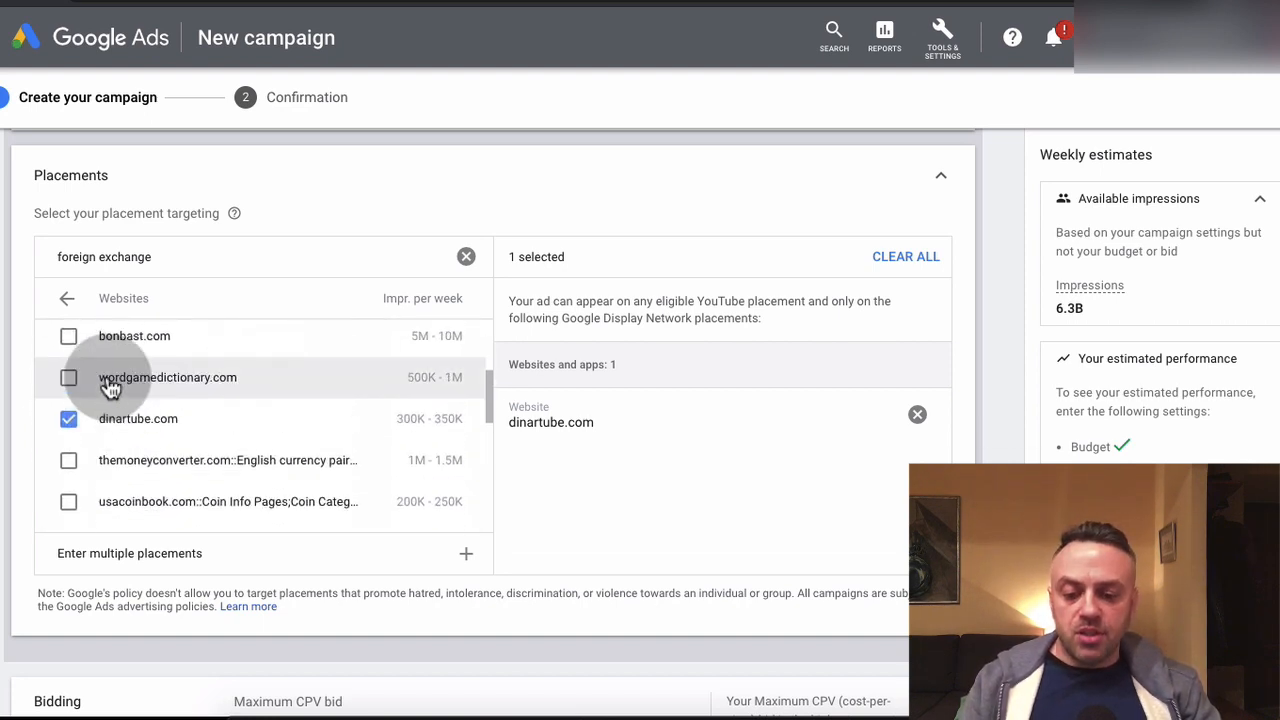
{"action": "left_click", "coordinate": [69, 422]}
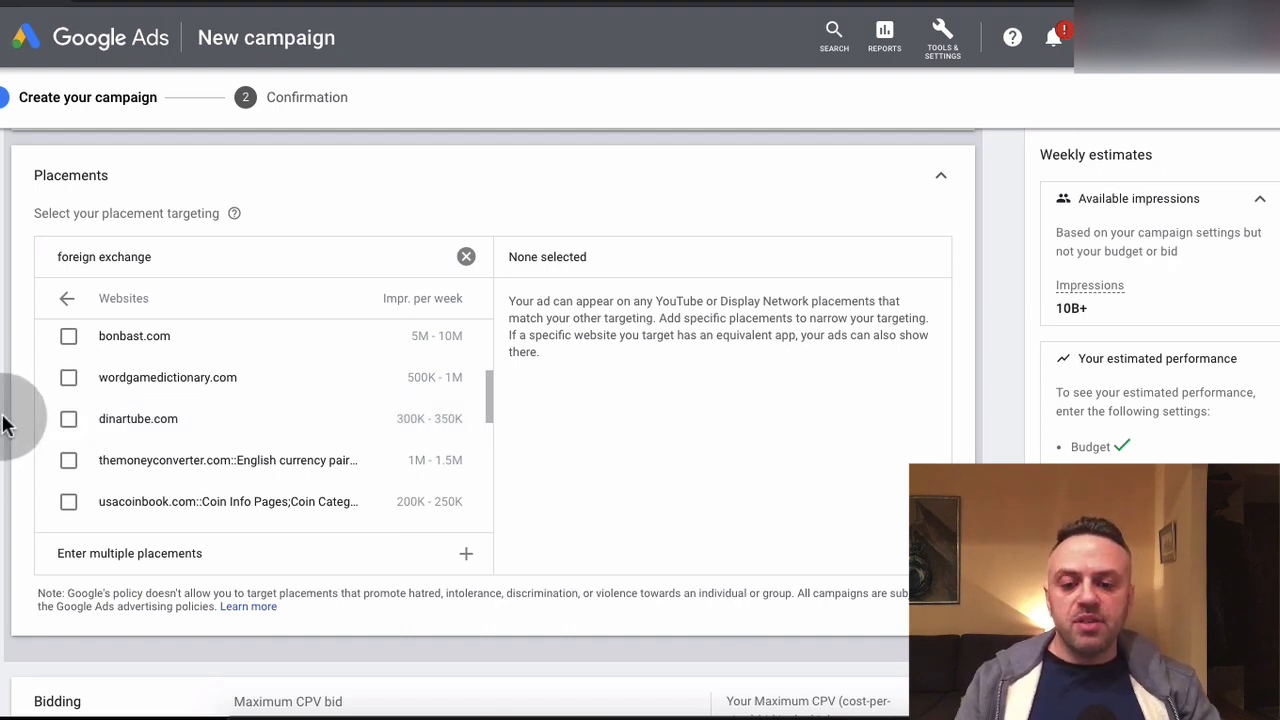
{"action": "scroll", "coordinate": [5, 410], "scroll_direction": "up", "scroll_amount": 8}
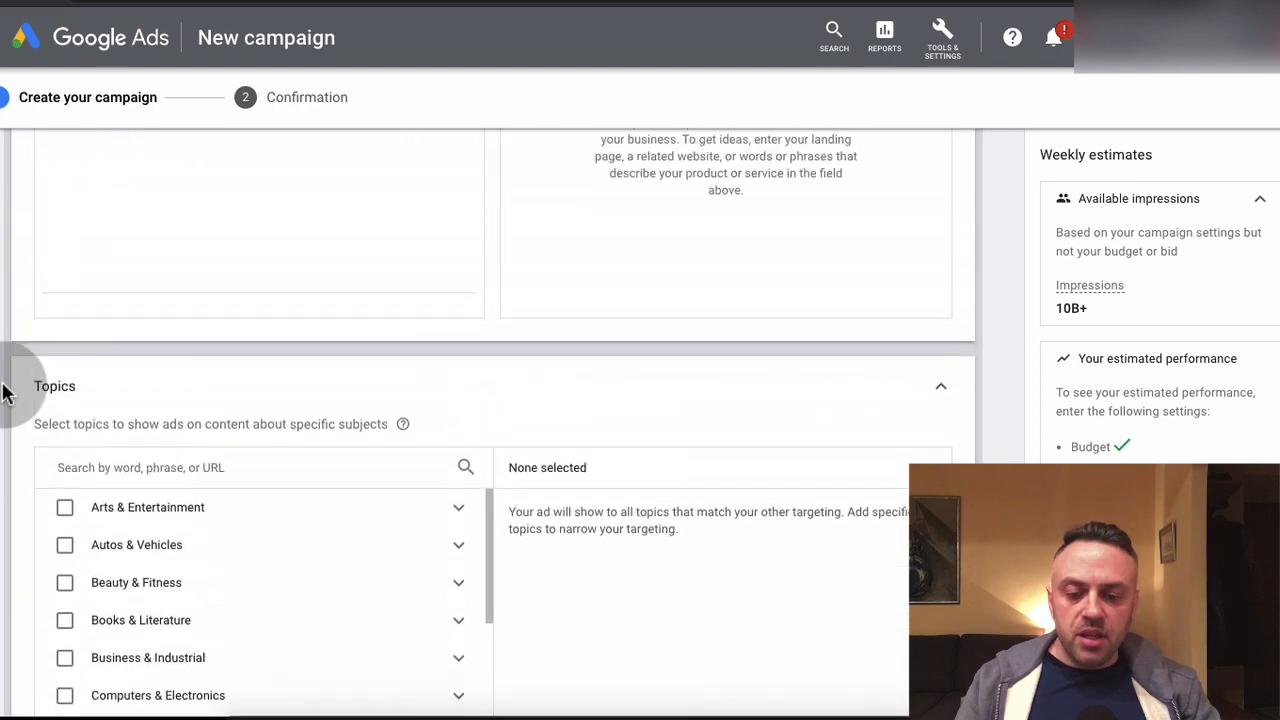
{"action": "scroll", "coordinate": [5, 390], "scroll_direction": "up", "scroll_amount": 3}
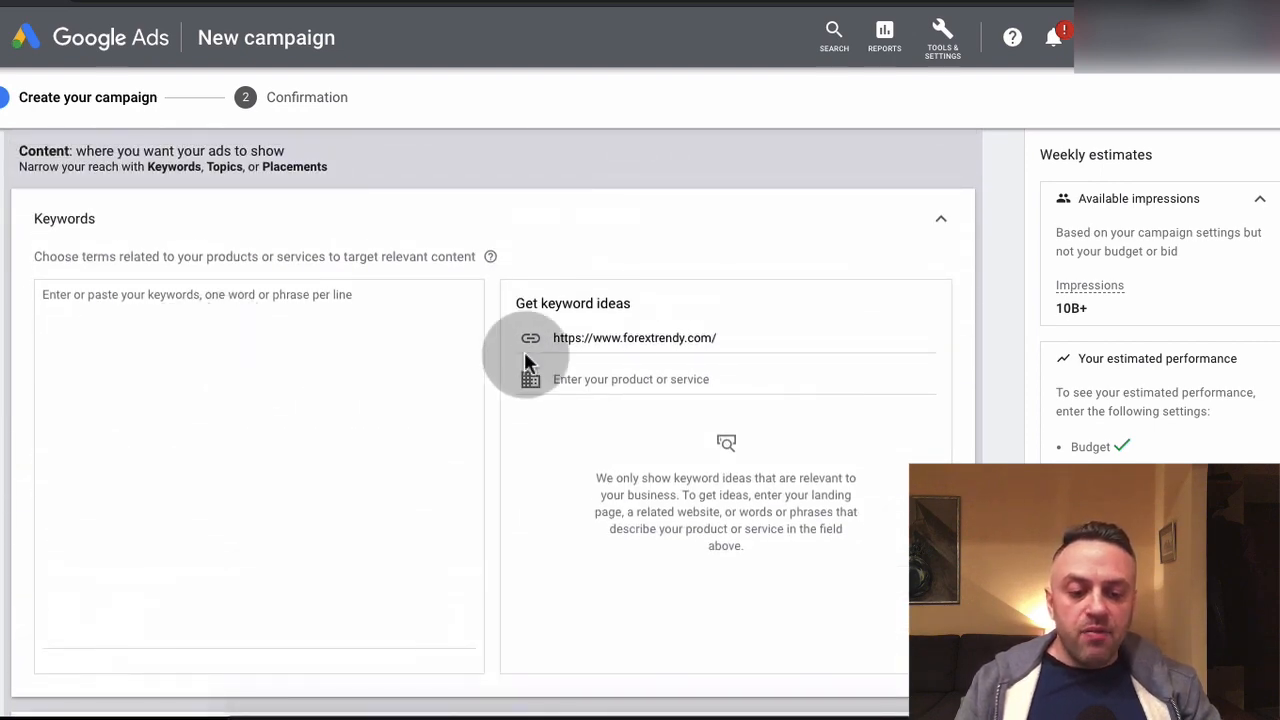
{"action": "left_click", "coordinate": [646, 336]}
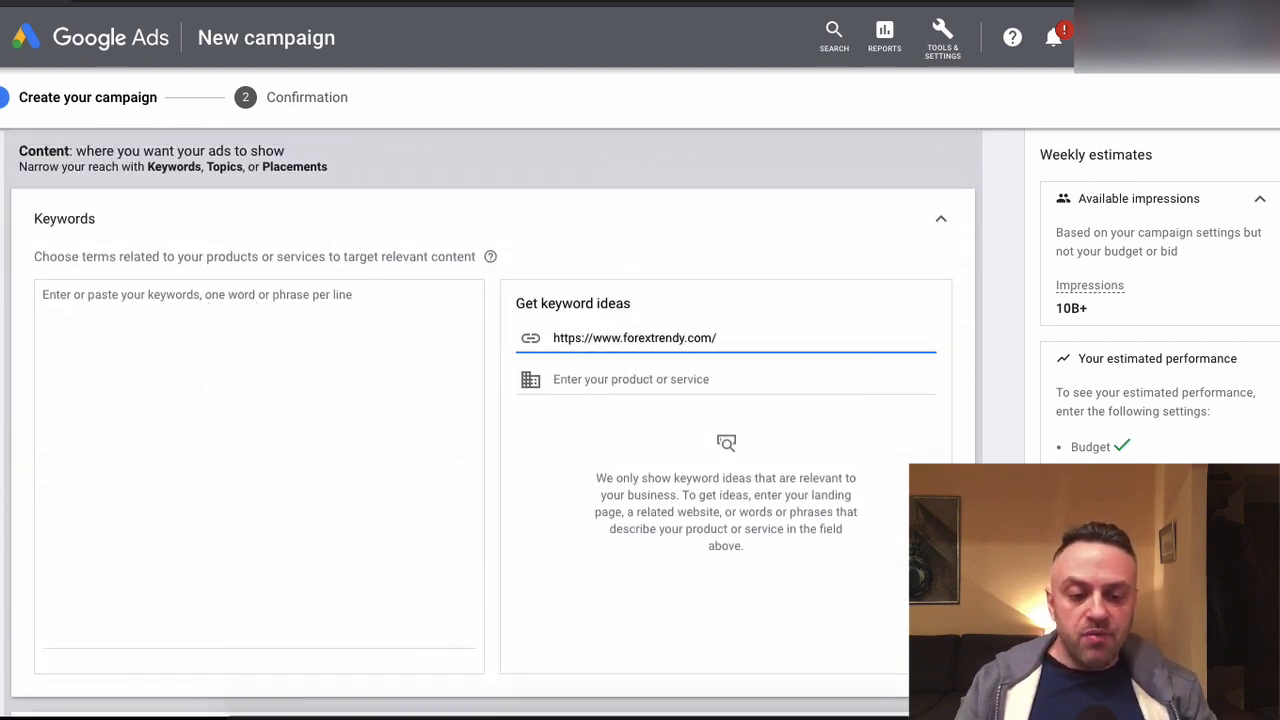
{"action": "left_click", "coordinate": [697, 378]}
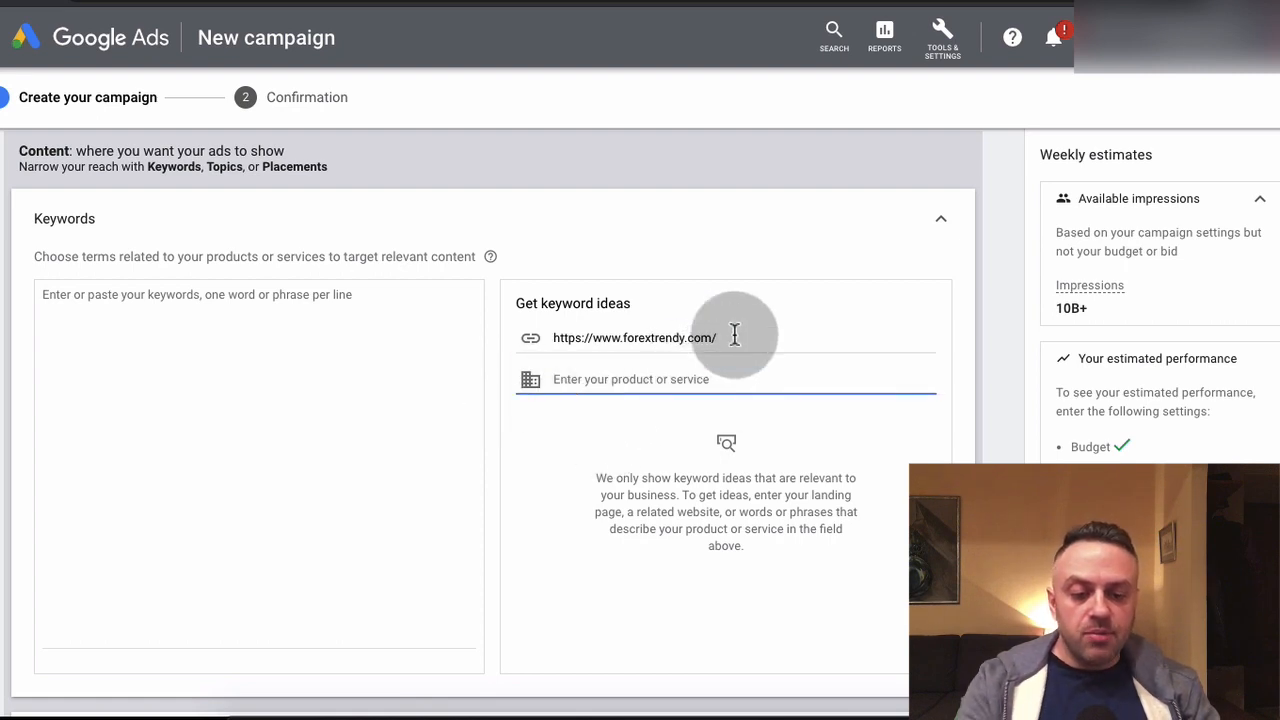
{"action": "triple_click", "coordinate": [734, 335]}
{"action": "key", "text": "ctrl+x"}
{"action": "key", "text": "ctrl+v"}
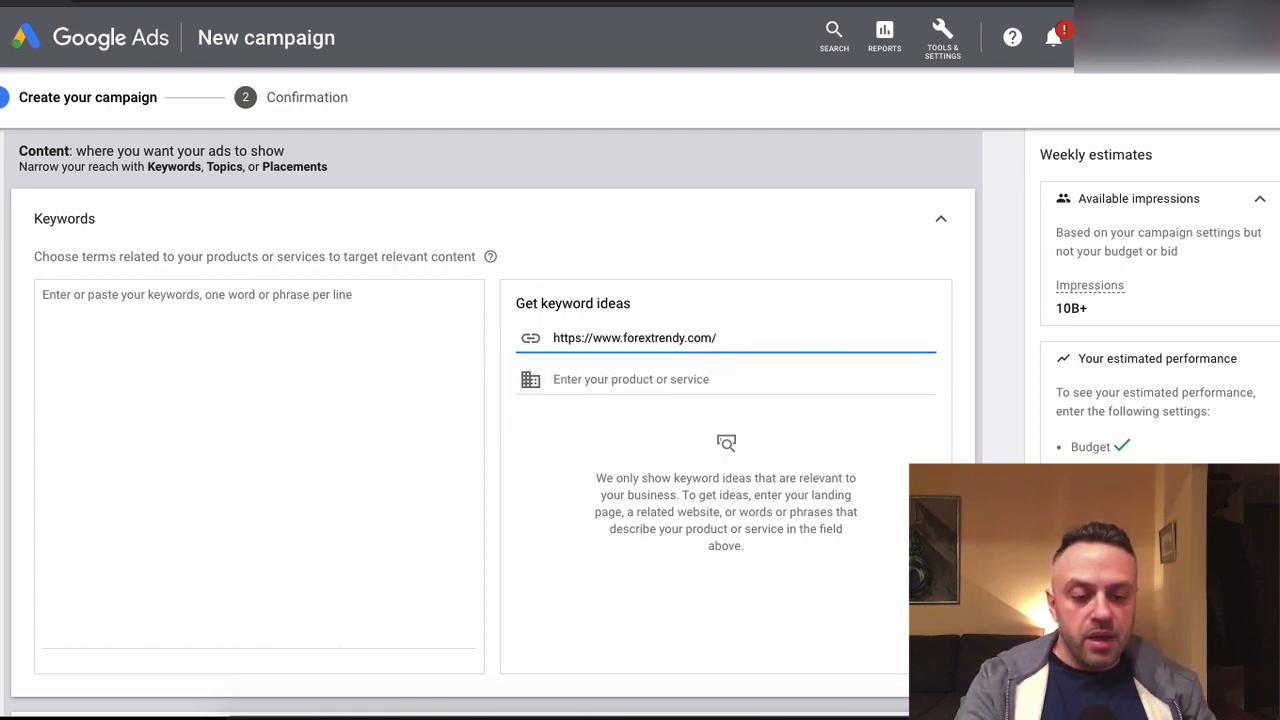
{"action": "triple_click", "coordinate": [743, 334]}
{"action": "key", "text": "BackSpace"}
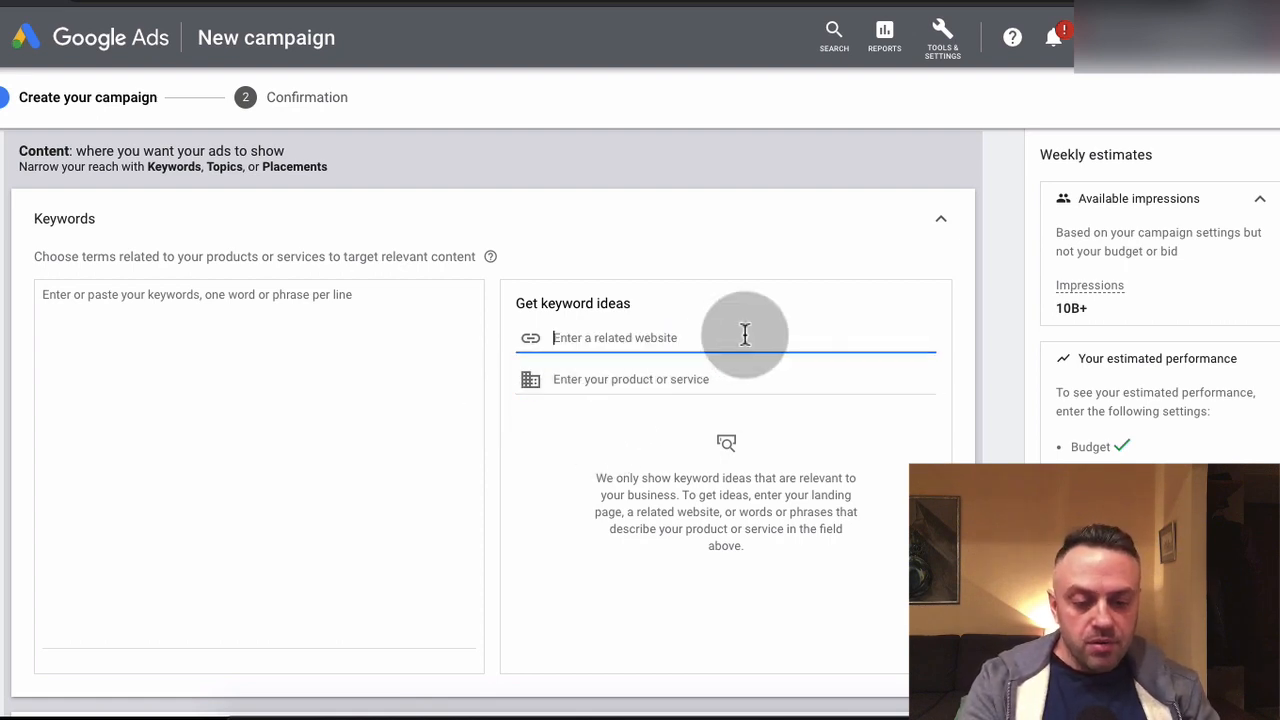
{"action": "left_click", "coordinate": [571, 207]}
{"action": "left_click", "coordinate": [686, 211]}
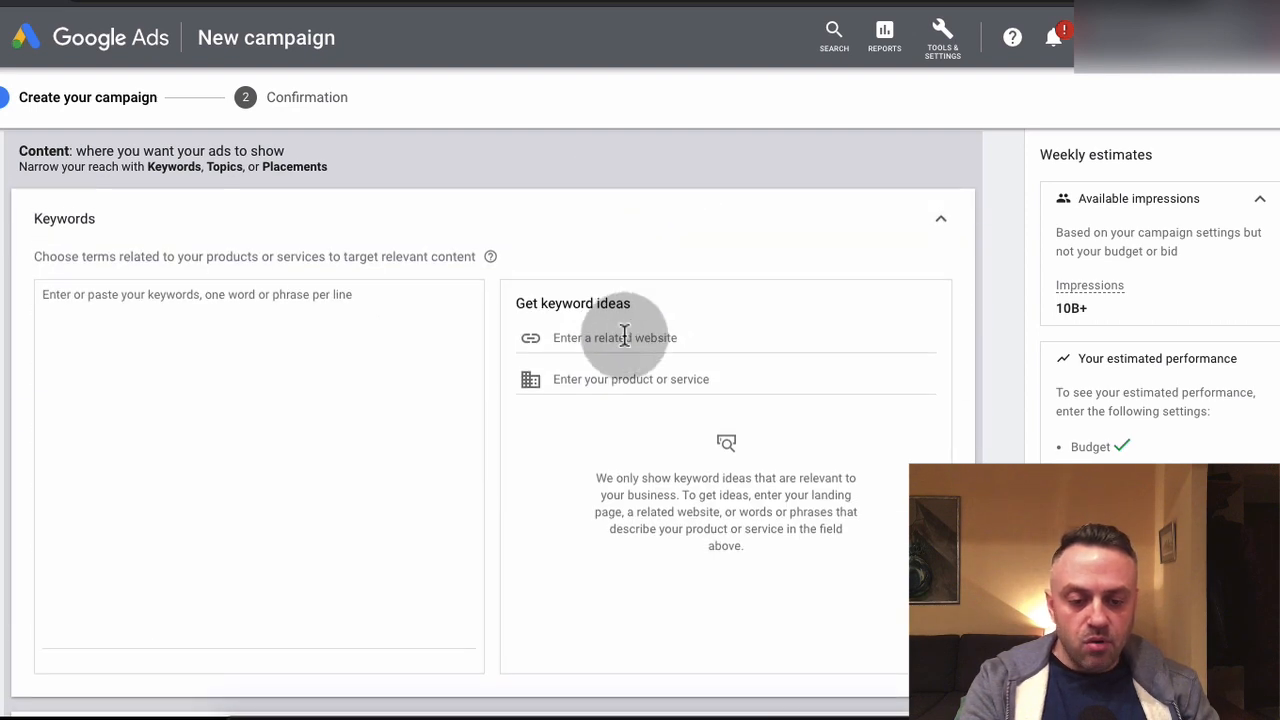
{"action": "left_click", "coordinate": [624, 336]}
{"action": "key", "text": "ctrl+v"}
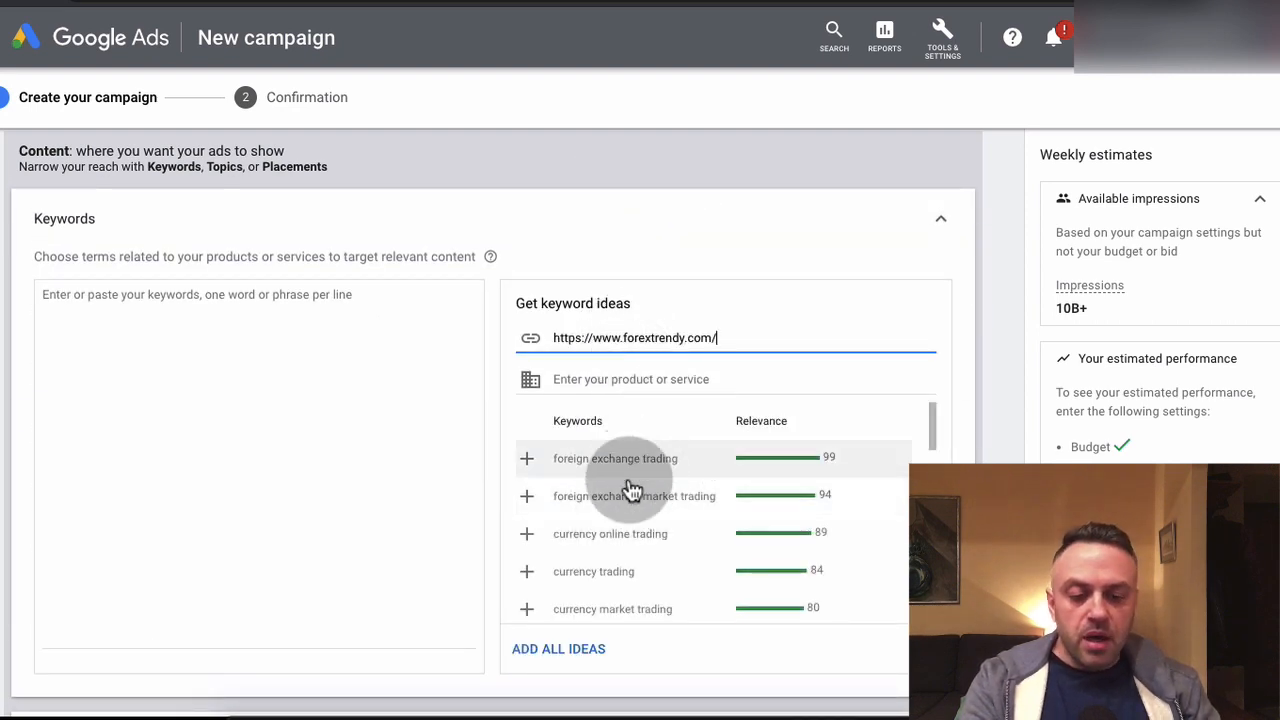
Add all suggested keyword ideas to the ad group's keywords and clear the keyword list again
{"action": "scroll", "coordinate": [632, 488], "scroll_direction": "down", "scroll_amount": 4}
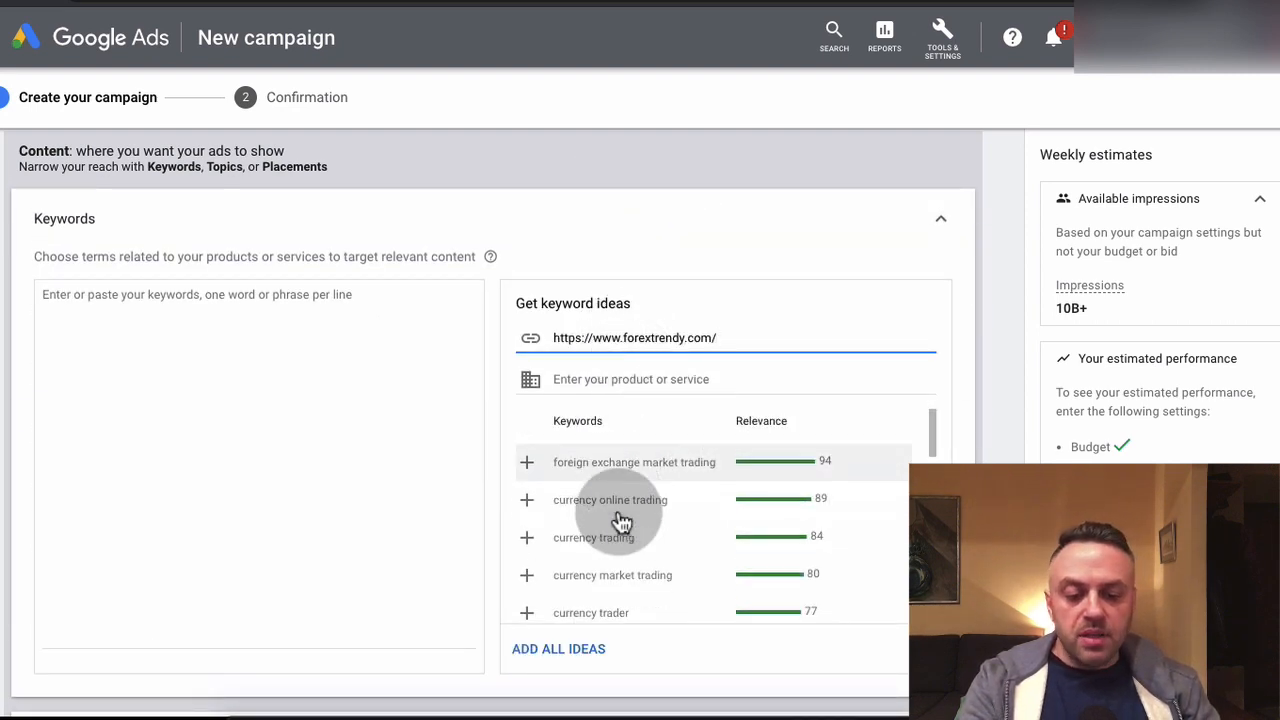
{"action": "left_click", "coordinate": [559, 649]}
{"action": "key", "text": "ctrl+a"}
{"action": "key", "text": "BackSpace"}
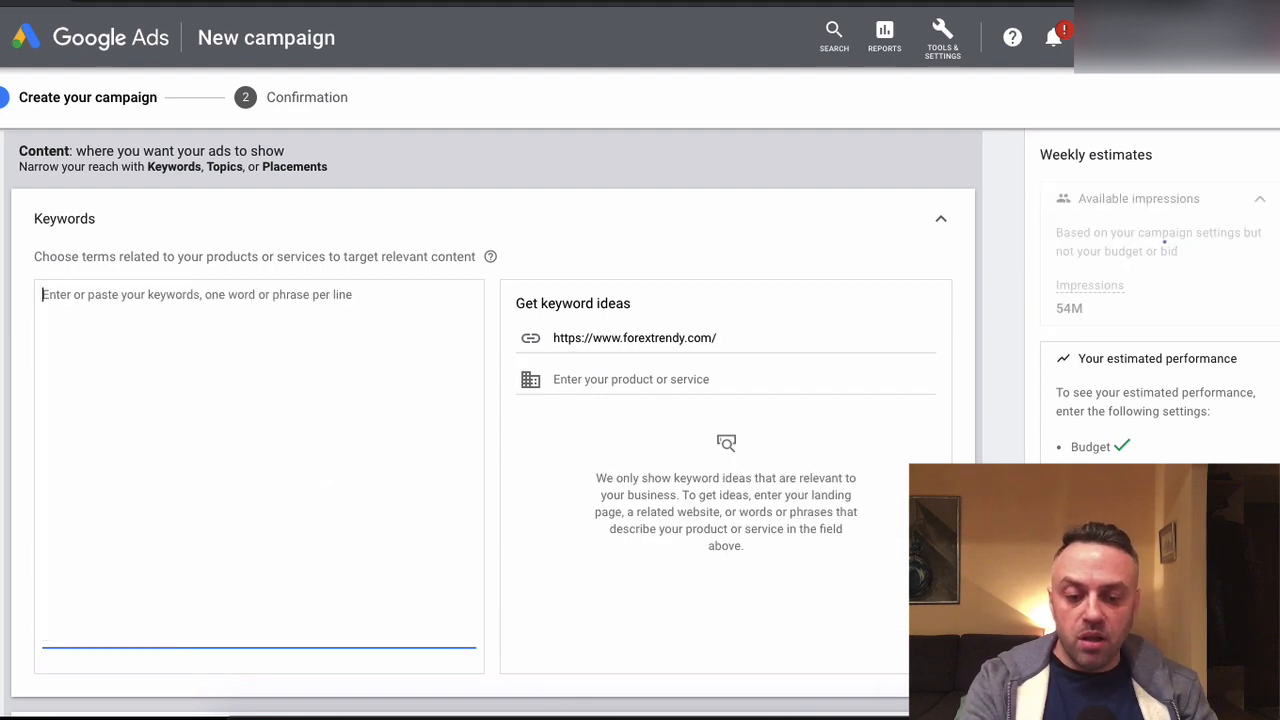
{"action": "scroll", "coordinate": [493, 423], "scroll_direction": "down", "scroll_amount": 5}
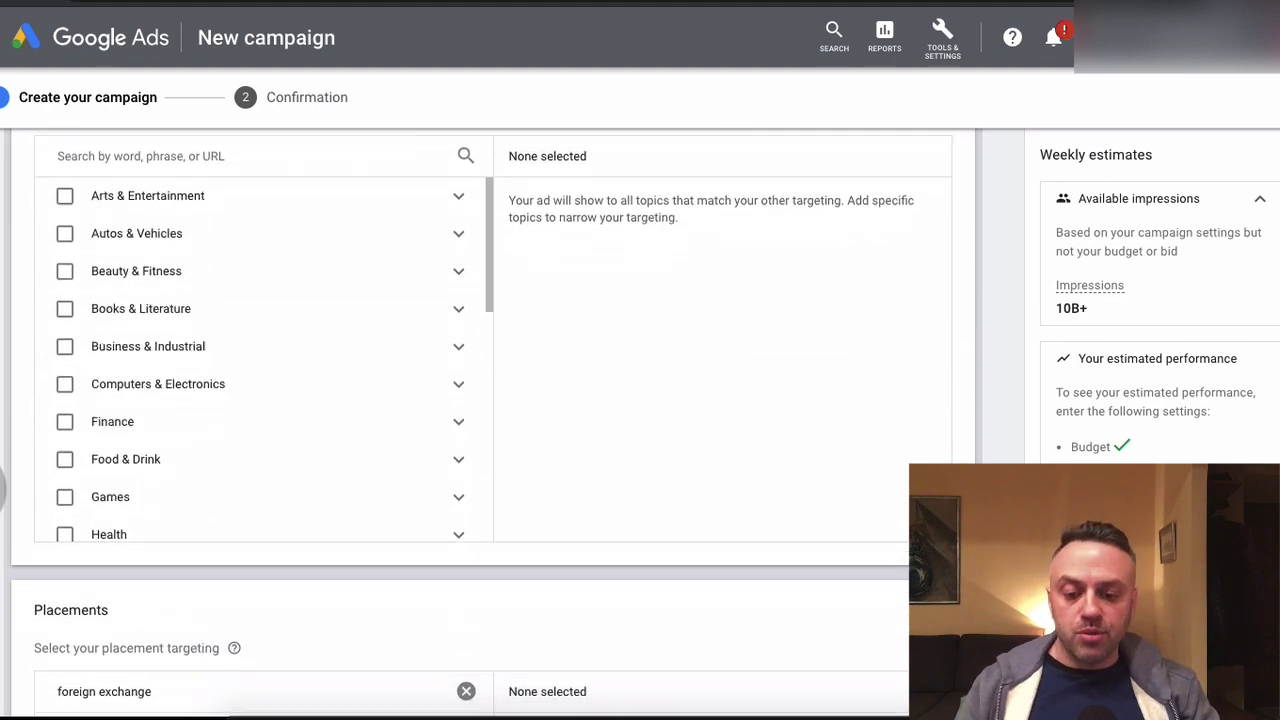
{"action": "scroll", "coordinate": [493, 400], "scroll_direction": "up", "scroll_amount": 10}
{"action": "left_click", "coordinate": [273, 410]}
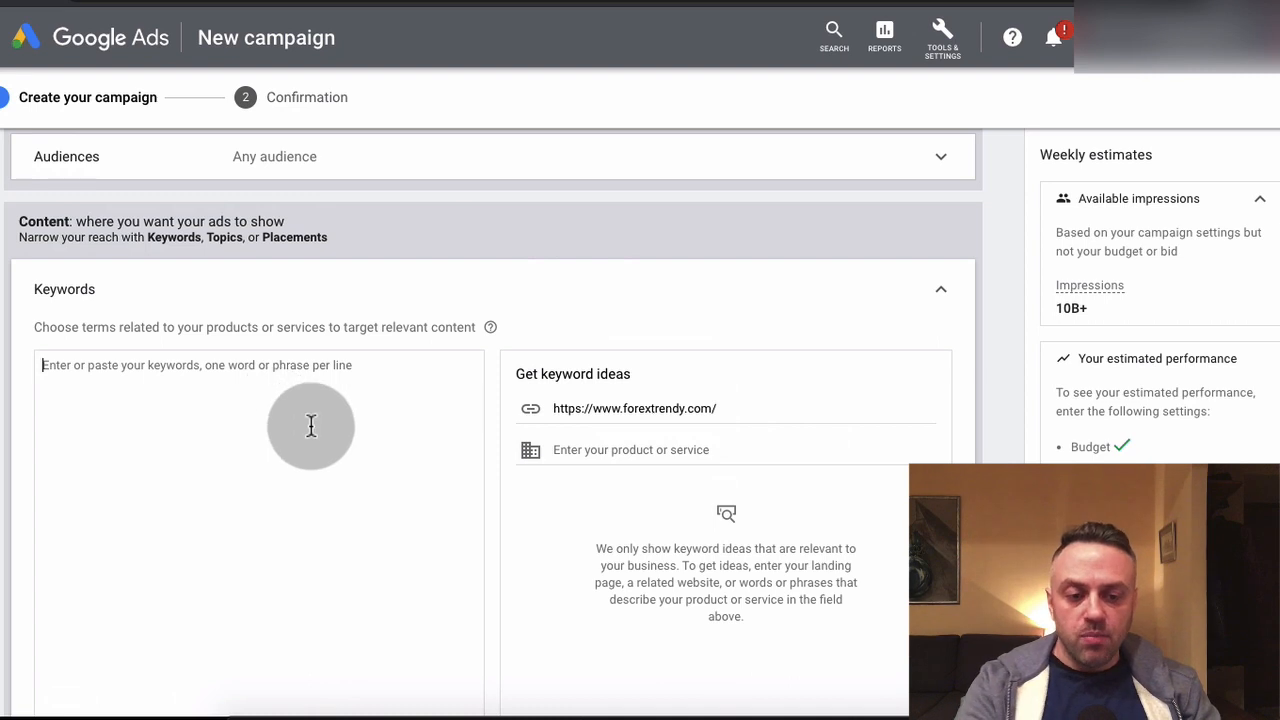
{"action": "key", "text": "ctrl+v"}
{"action": "key", "text": "ctrl+z"}
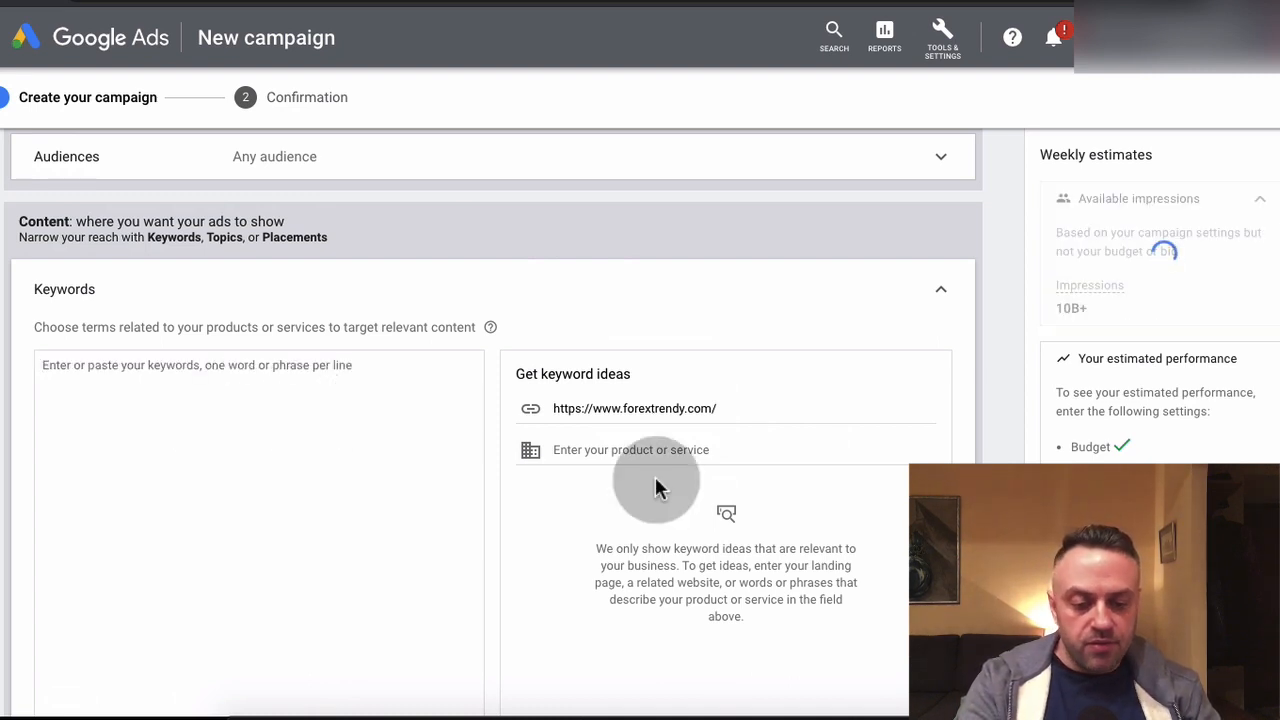
Clear the related website entered for the keyword ideas
{"action": "left_click", "coordinate": [746, 405]}
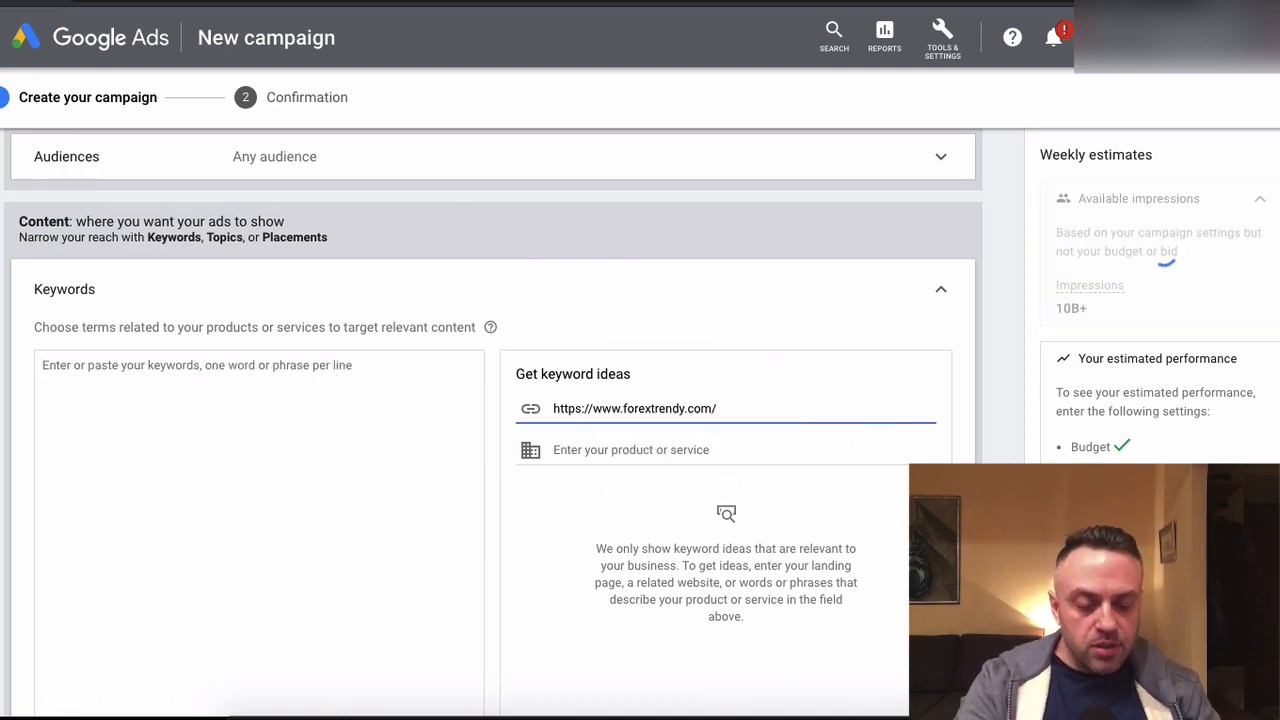
{"action": "key", "text": "ctrl+a"}
{"action": "key", "text": "BackSpace"}
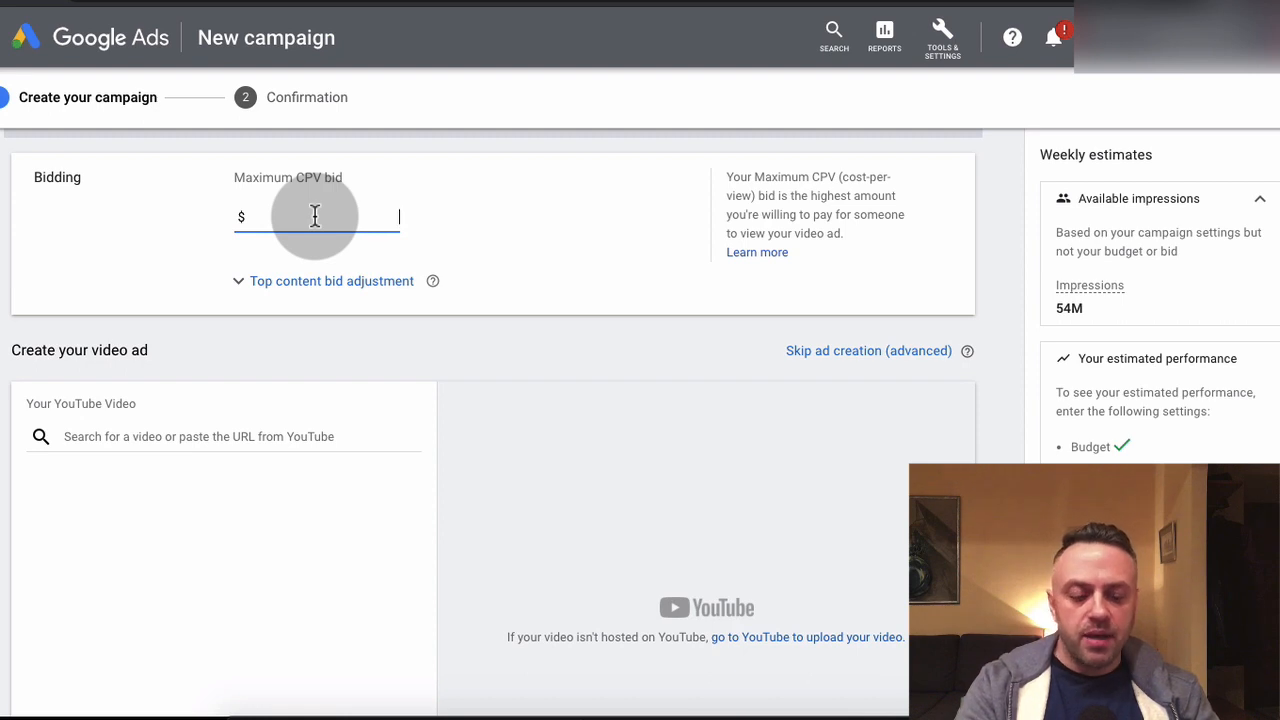
Set the ad group's maximum CPV bid to $0.05
{"action": "type", "text": "0.05"}
{"action": "left_click", "coordinate": [306, 217]}
{"action": "left_click", "coordinate": [70, 240]}
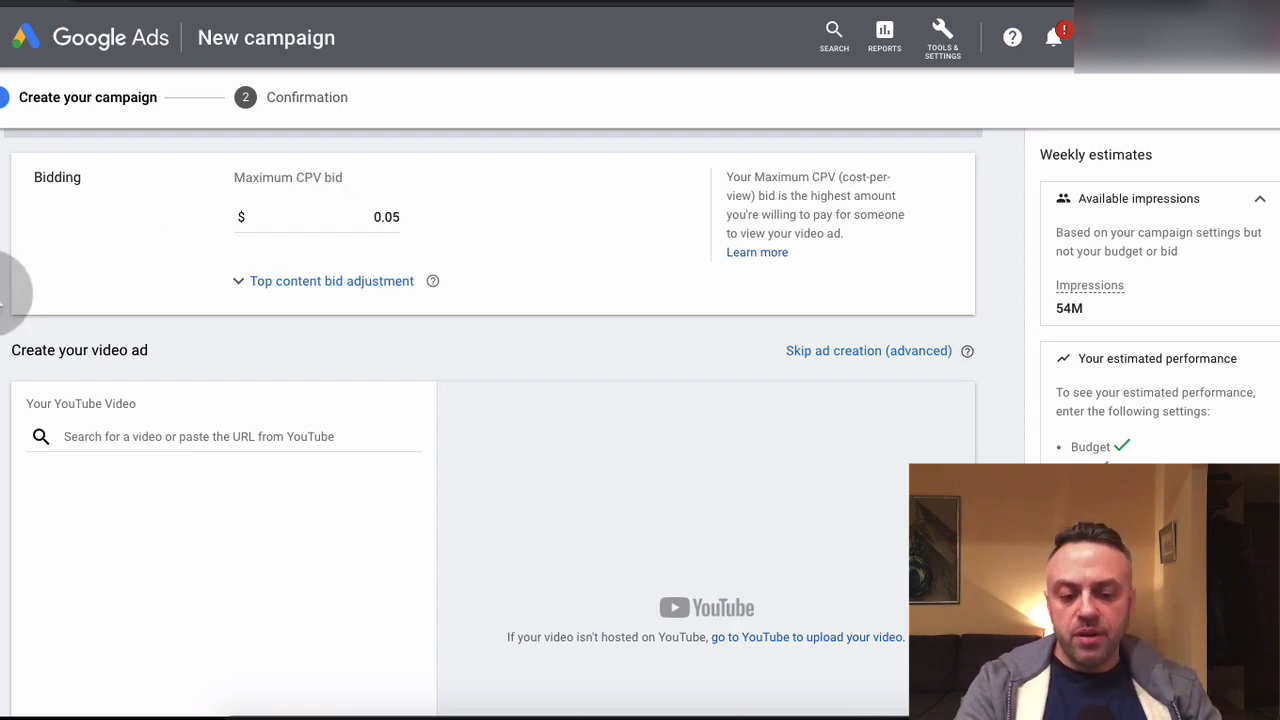
Skip the video ad creation and create the campaign with the skippable in-stream ad format
{"action": "scroll", "coordinate": [10, 290], "scroll_direction": "down", "scroll_amount": 3}
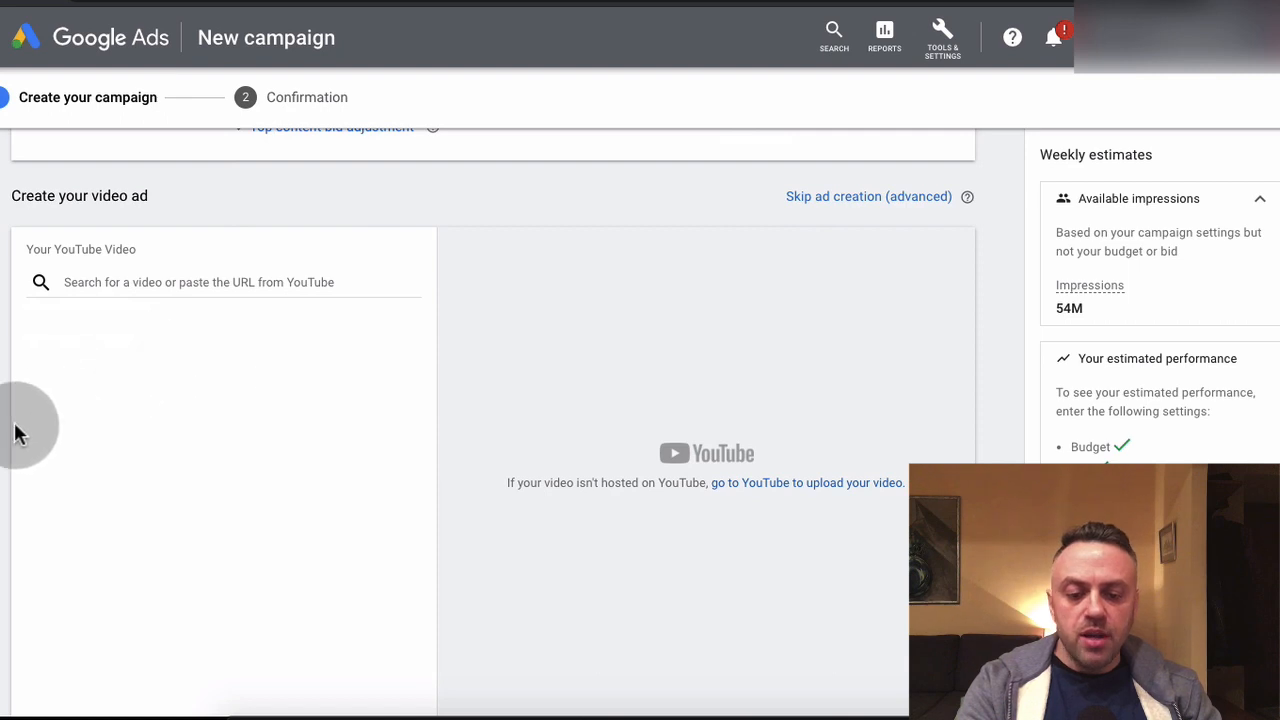
{"action": "scroll", "coordinate": [14, 429], "scroll_direction": "down", "scroll_amount": 5}
{"action": "scroll", "coordinate": [14, 429], "scroll_direction": "up", "scroll_amount": 7}
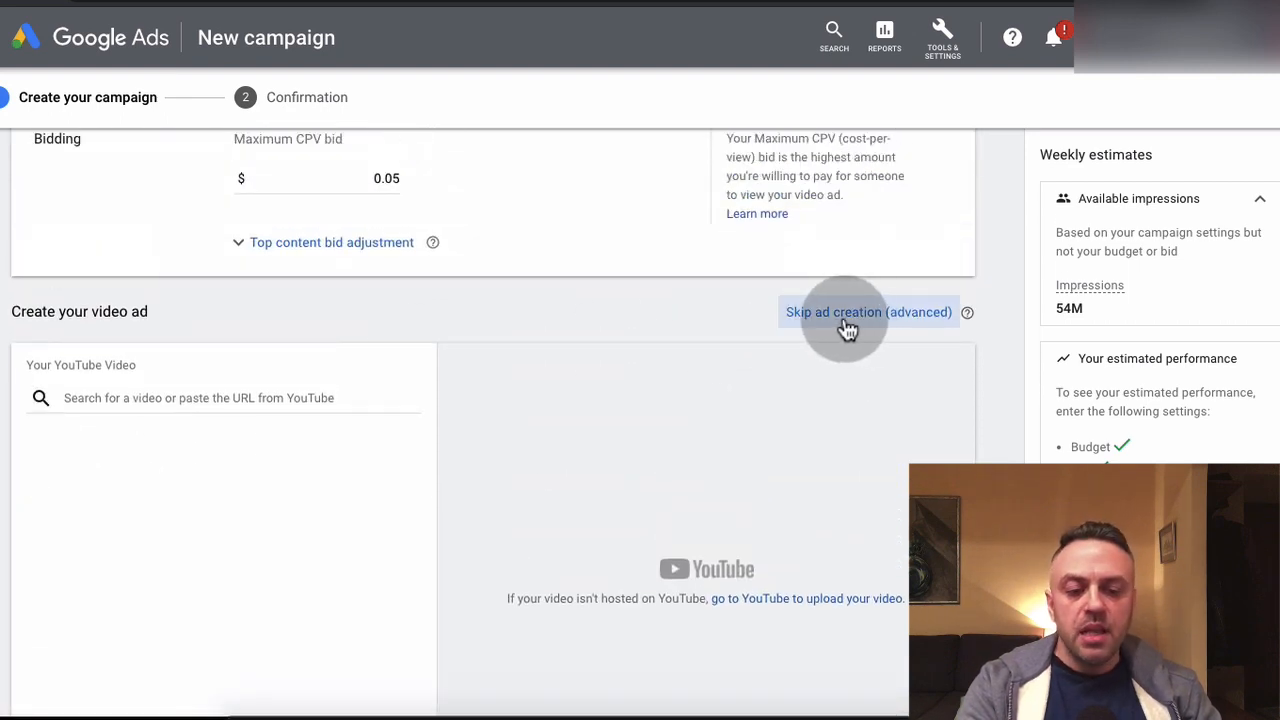
{"action": "left_click", "coordinate": [788, 313]}
{"action": "left_click", "coordinate": [828, 424]}
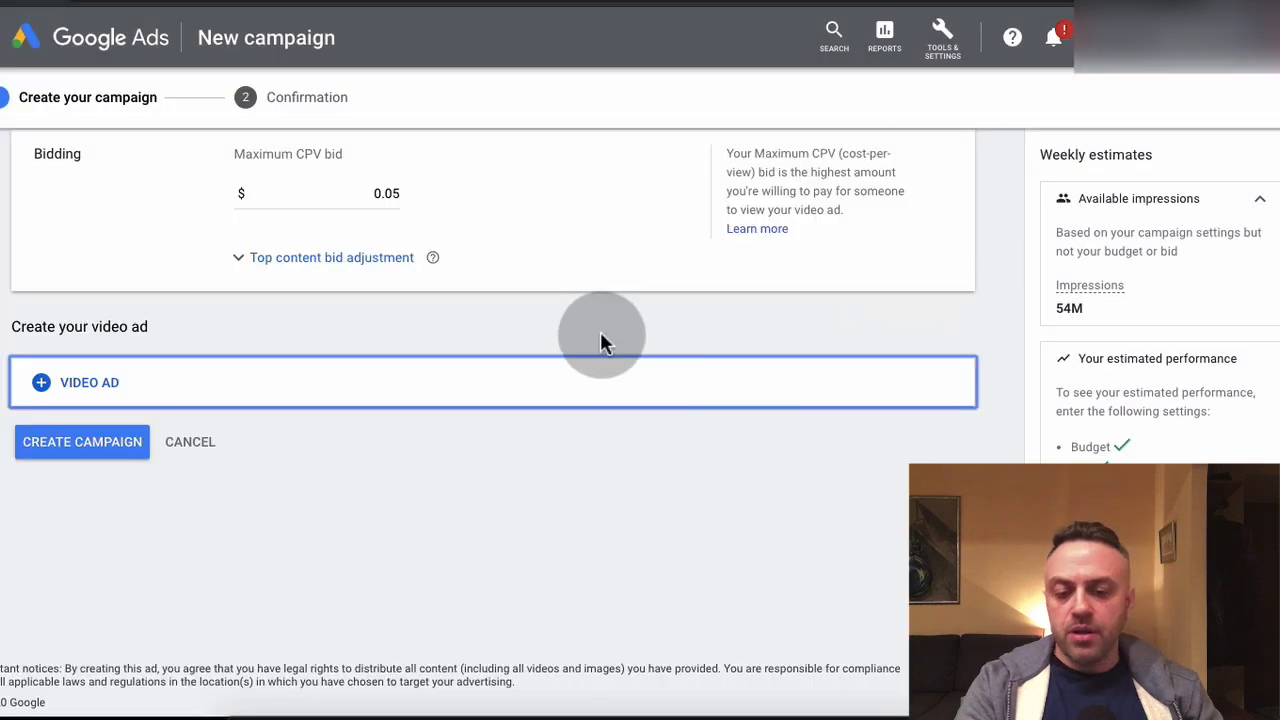
{"action": "left_click", "coordinate": [88, 445]}
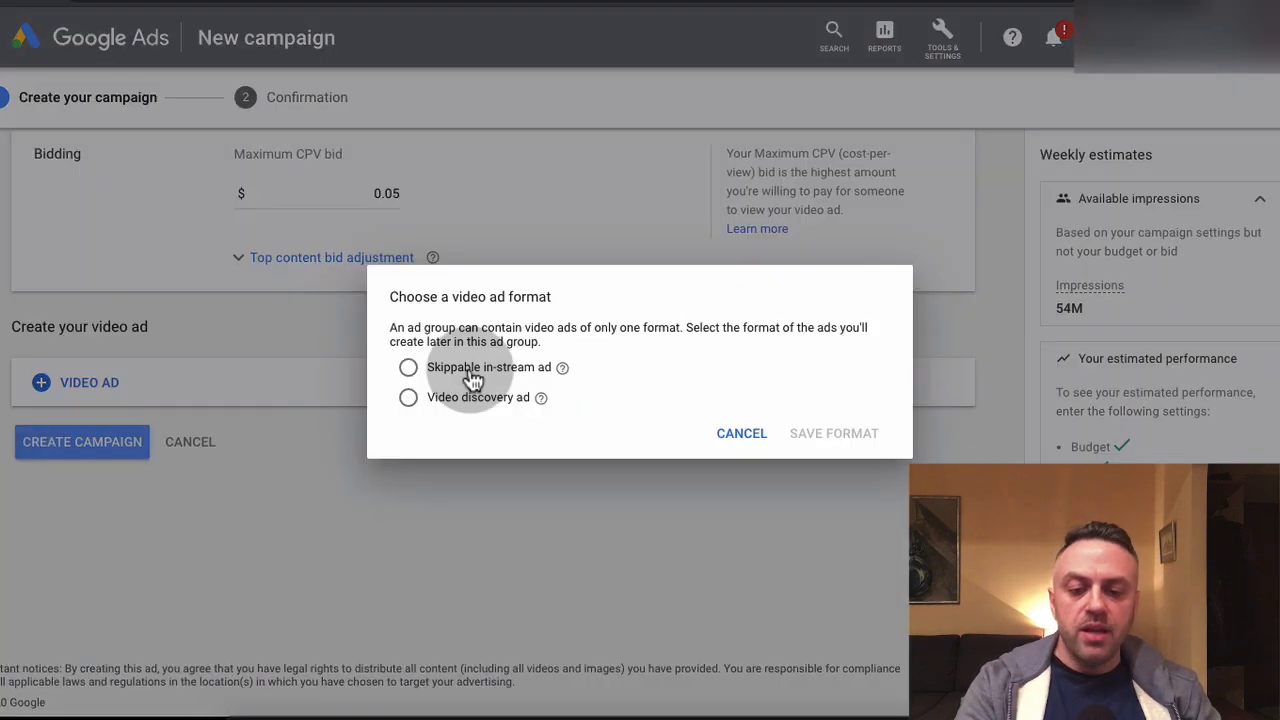
{"action": "left_click", "coordinate": [503, 372]}
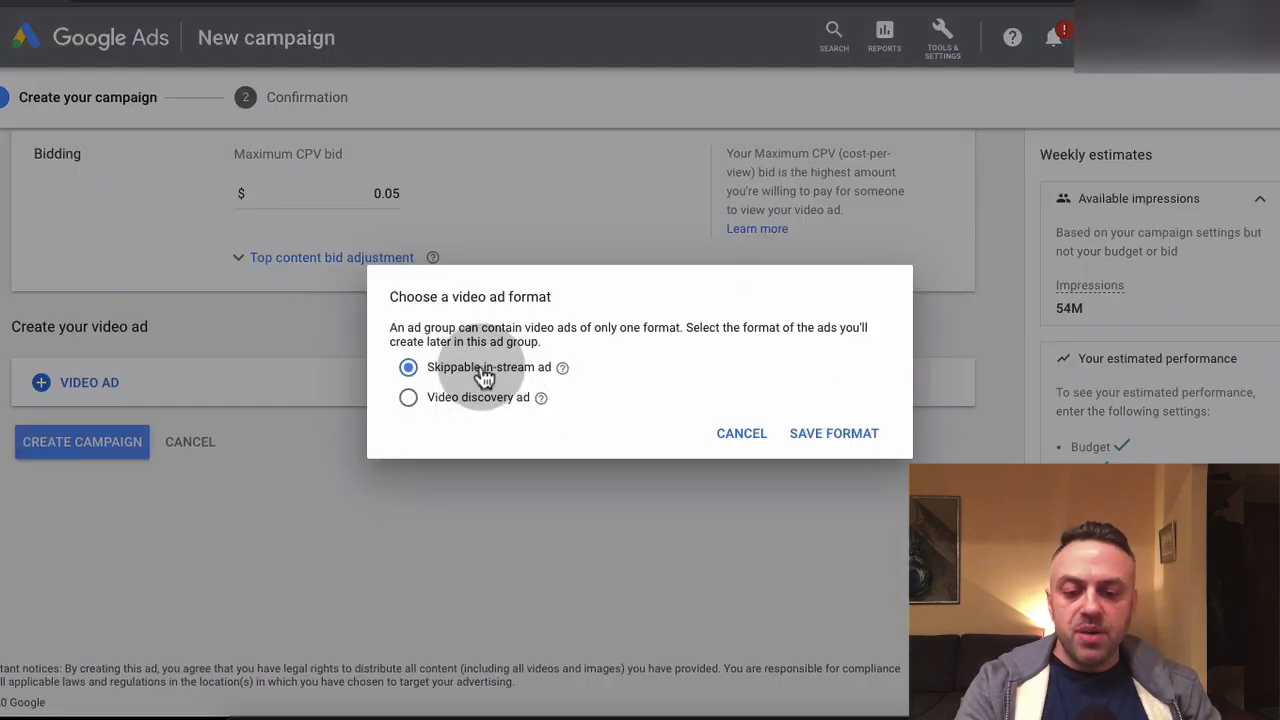
{"action": "left_click", "coordinate": [830, 437]}
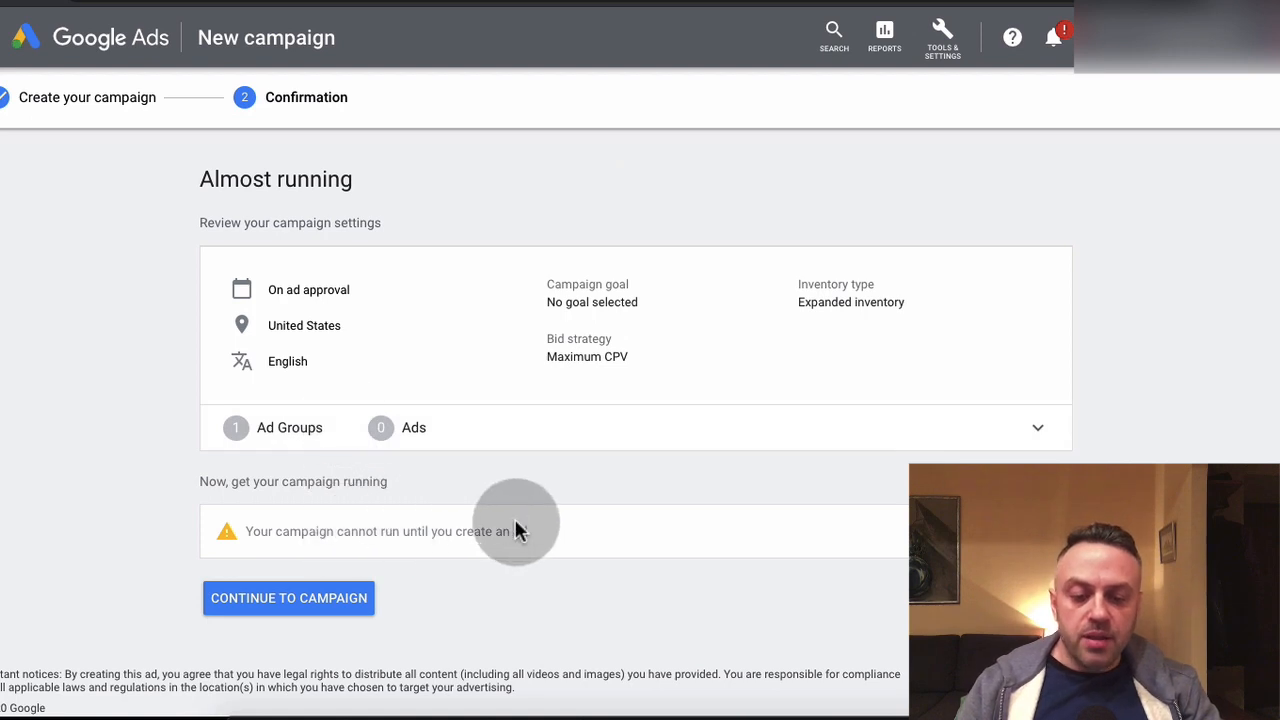
Continue to the created campaign C1 and start a new ad group in it
{"action": "left_click", "coordinate": [330, 592]}
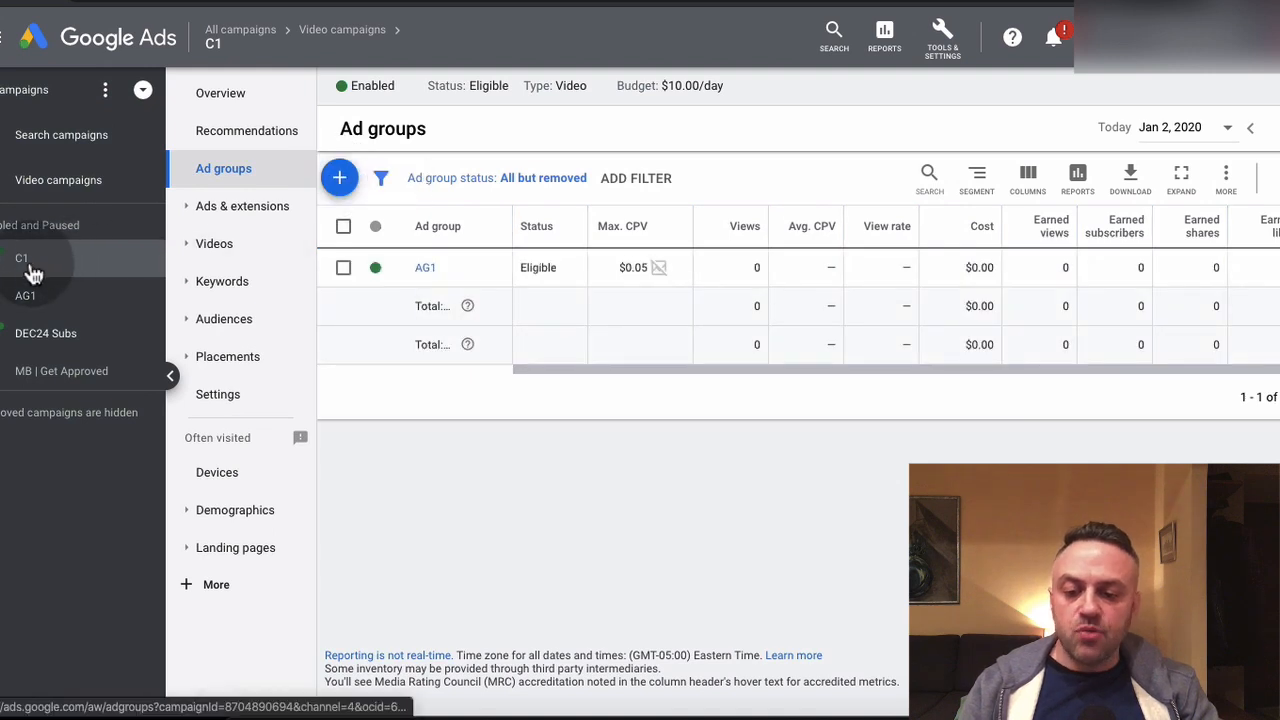
{"action": "left_click", "coordinate": [342, 180]}
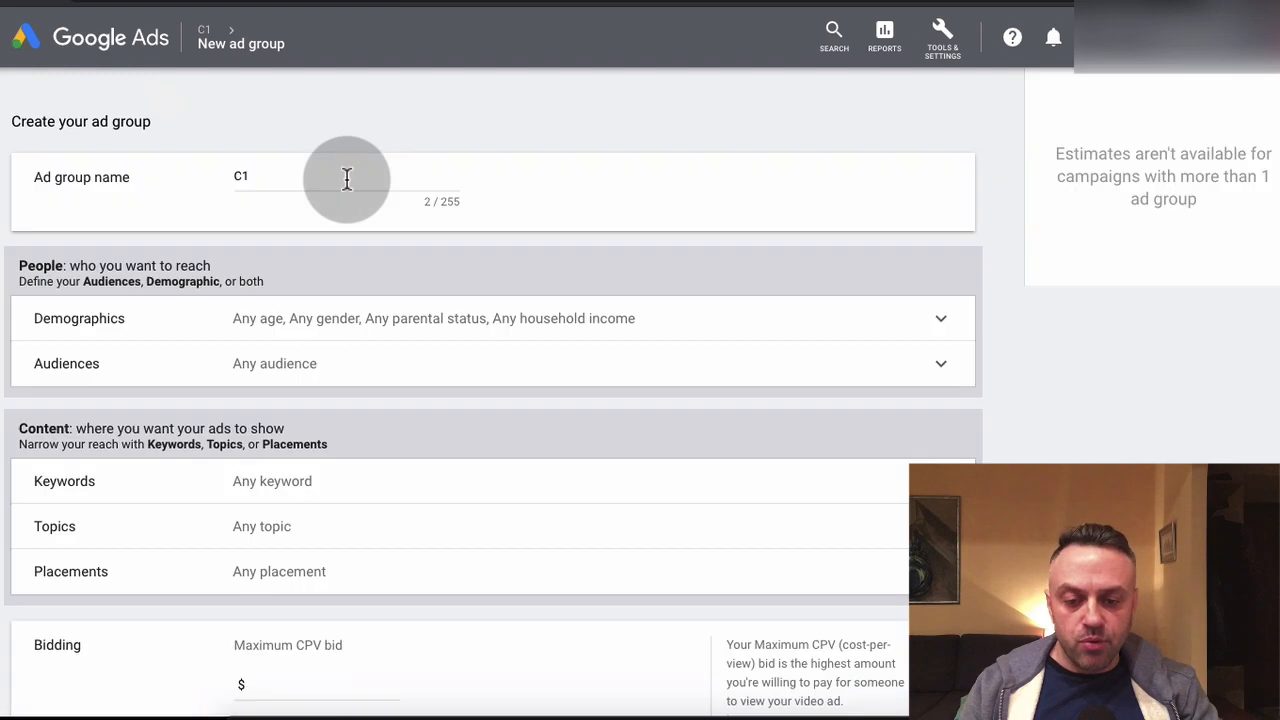
{"action": "scroll", "coordinate": [129, 406], "scroll_direction": "down", "scroll_amount": 3}
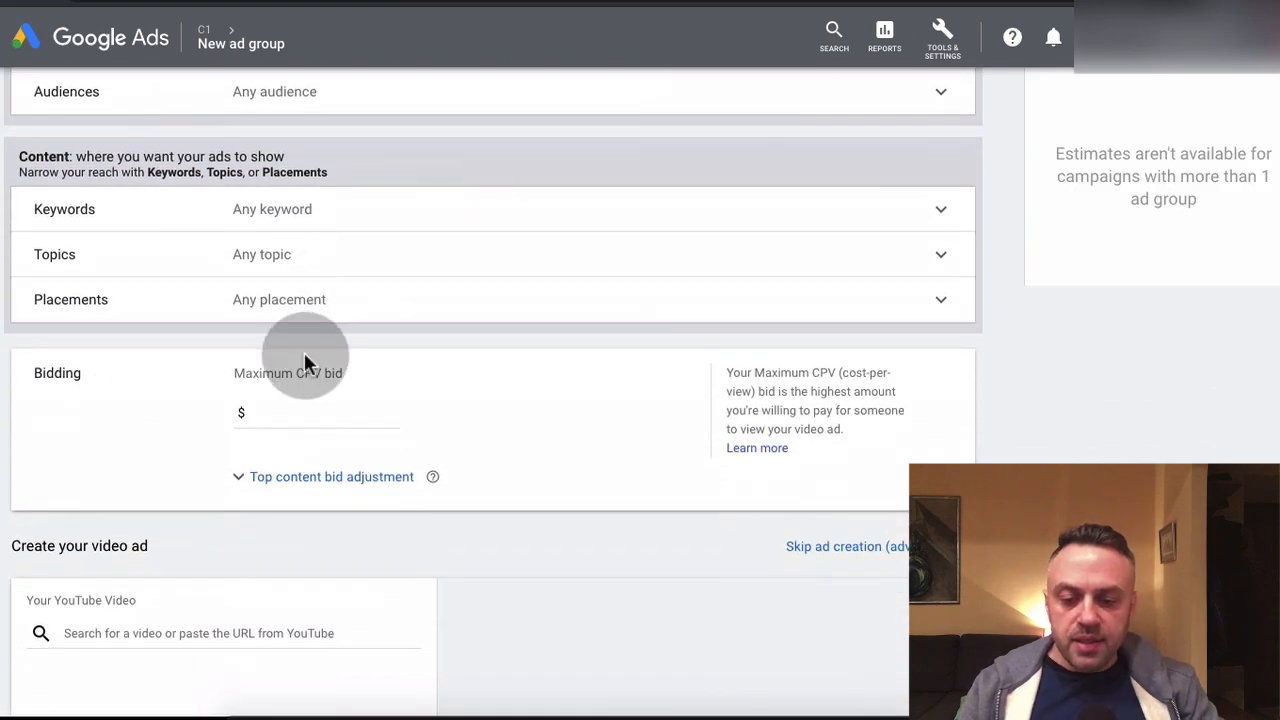
Search the new ad group's placements for "foreign exchange" and look through the matching YouTube channels
{"action": "left_click", "coordinate": [306, 305]}
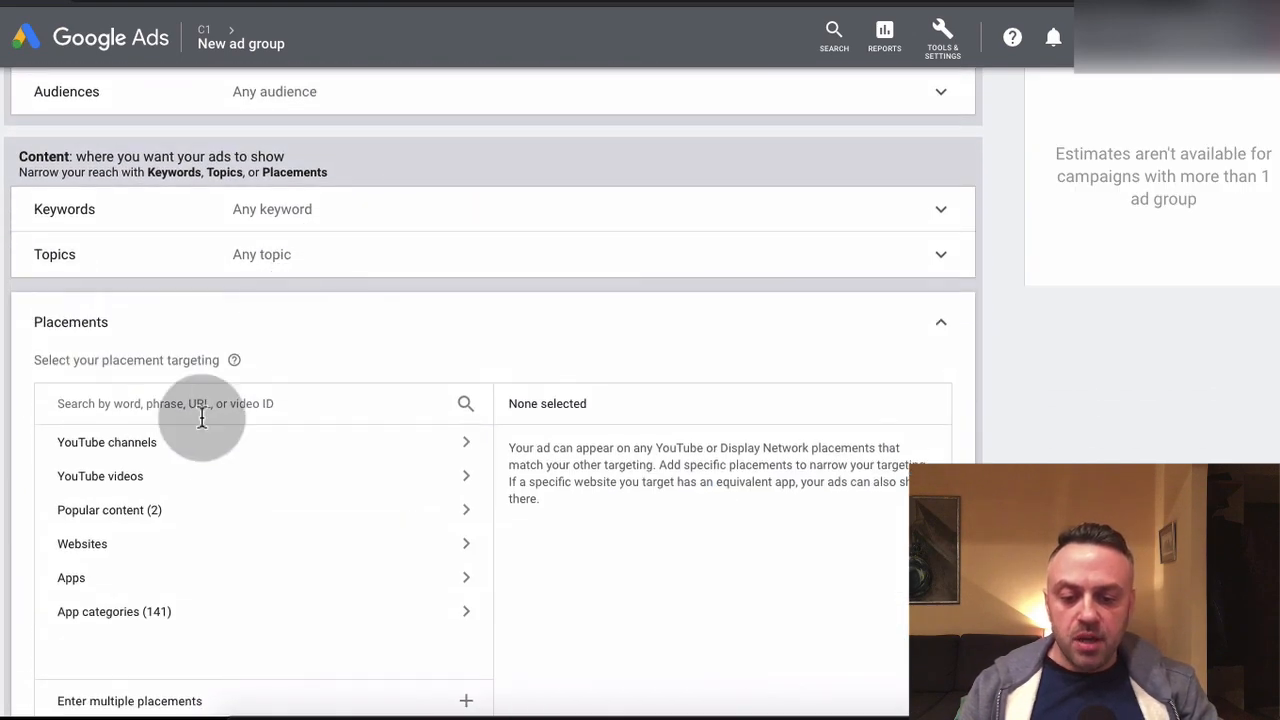
{"action": "scroll", "coordinate": [197, 430], "scroll_direction": "down", "scroll_amount": 1}
{"action": "scroll", "coordinate": [195, 440], "scroll_direction": "down", "scroll_amount": 1}
{"action": "left_click", "coordinate": [274, 263]}
{"action": "type", "text": "foreign exchan"}
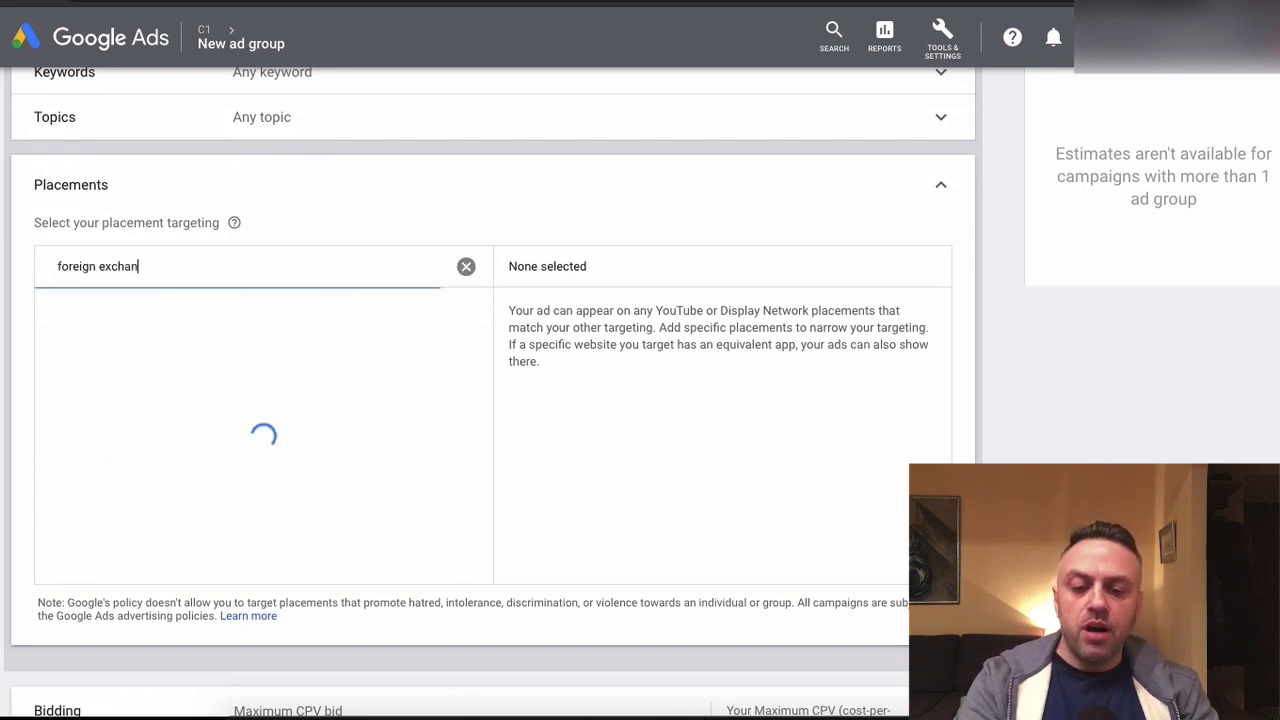
{"action": "type", "text": "ge"}
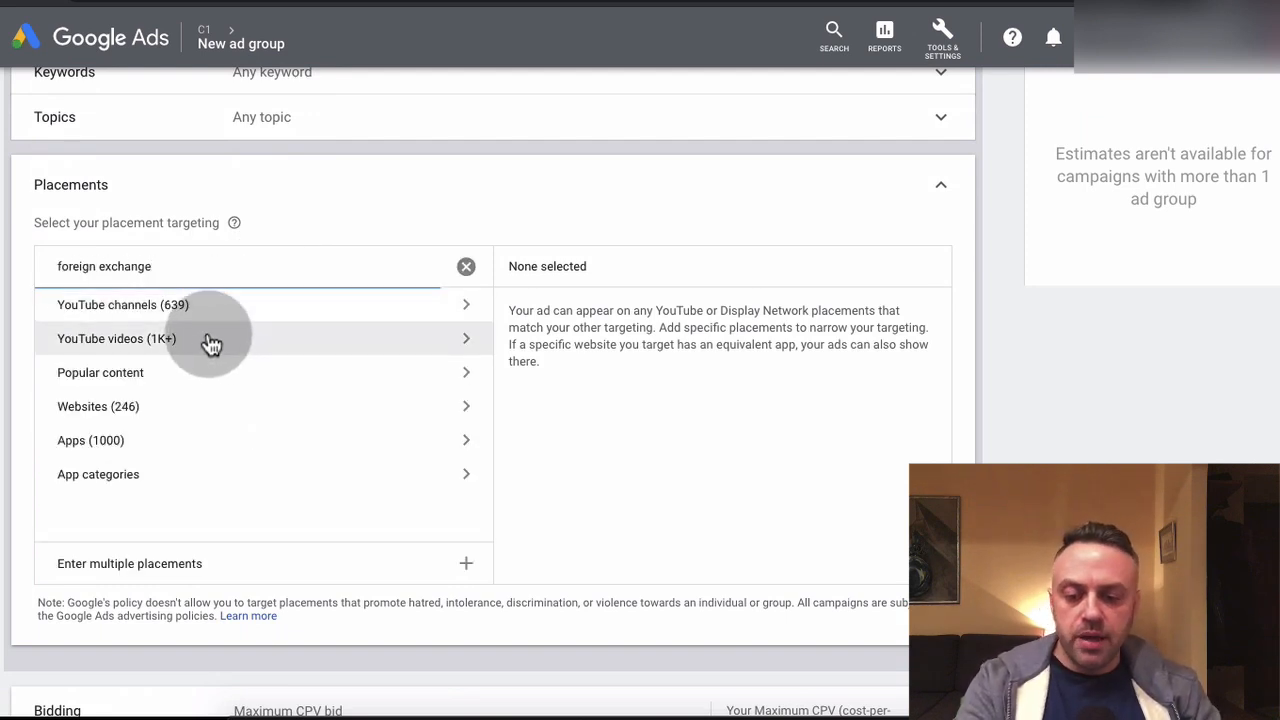
{"action": "left_click", "coordinate": [218, 312]}
{"action": "scroll", "coordinate": [178, 412], "scroll_direction": "down", "scroll_amount": 1}
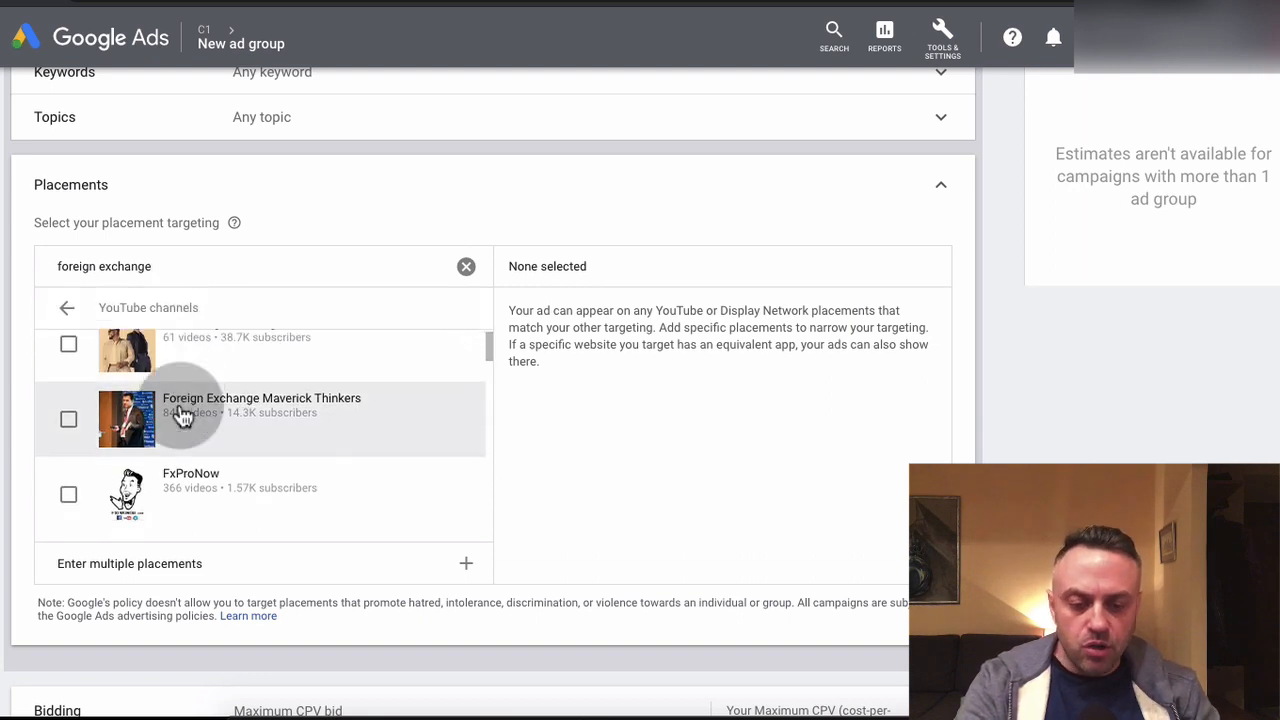
{"action": "scroll", "coordinate": [171, 420], "scroll_direction": "up", "scroll_amount": 3}
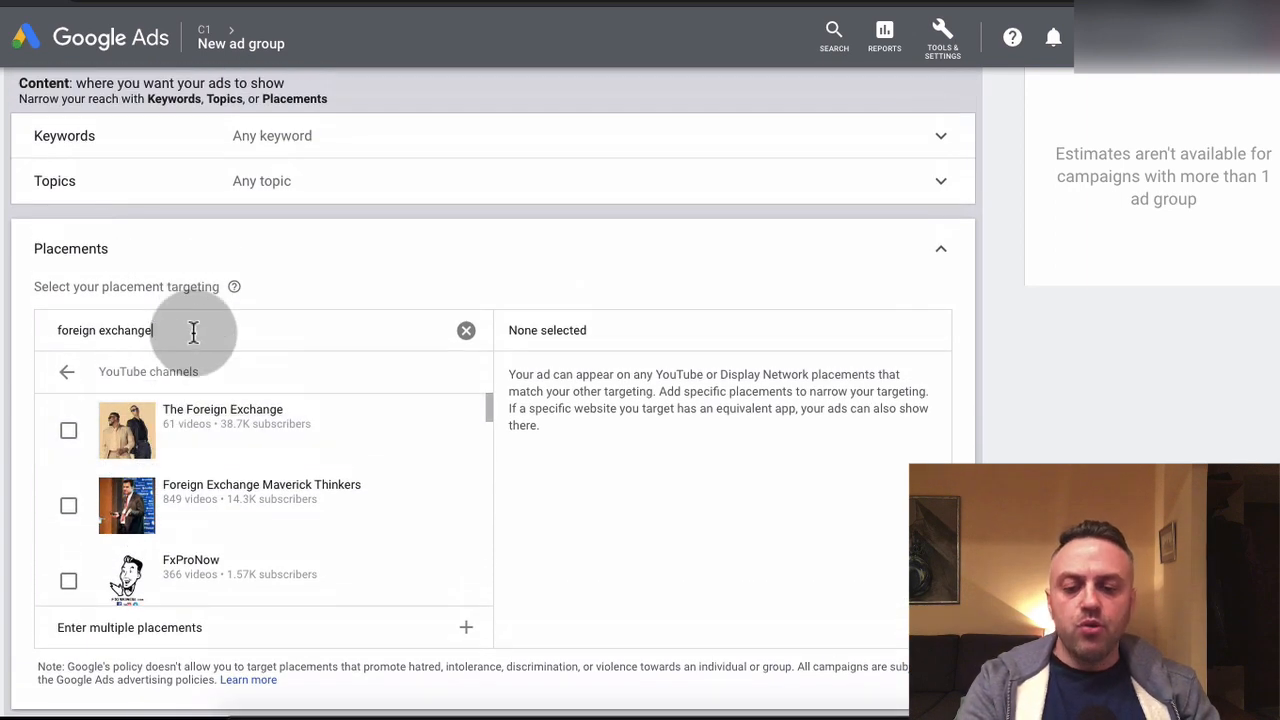
Search the placements for "gary v" instead and select the GaryVee YouTube channel
{"action": "key", "text": "ctrl+a"}
{"action": "key", "text": "BackSpace"}
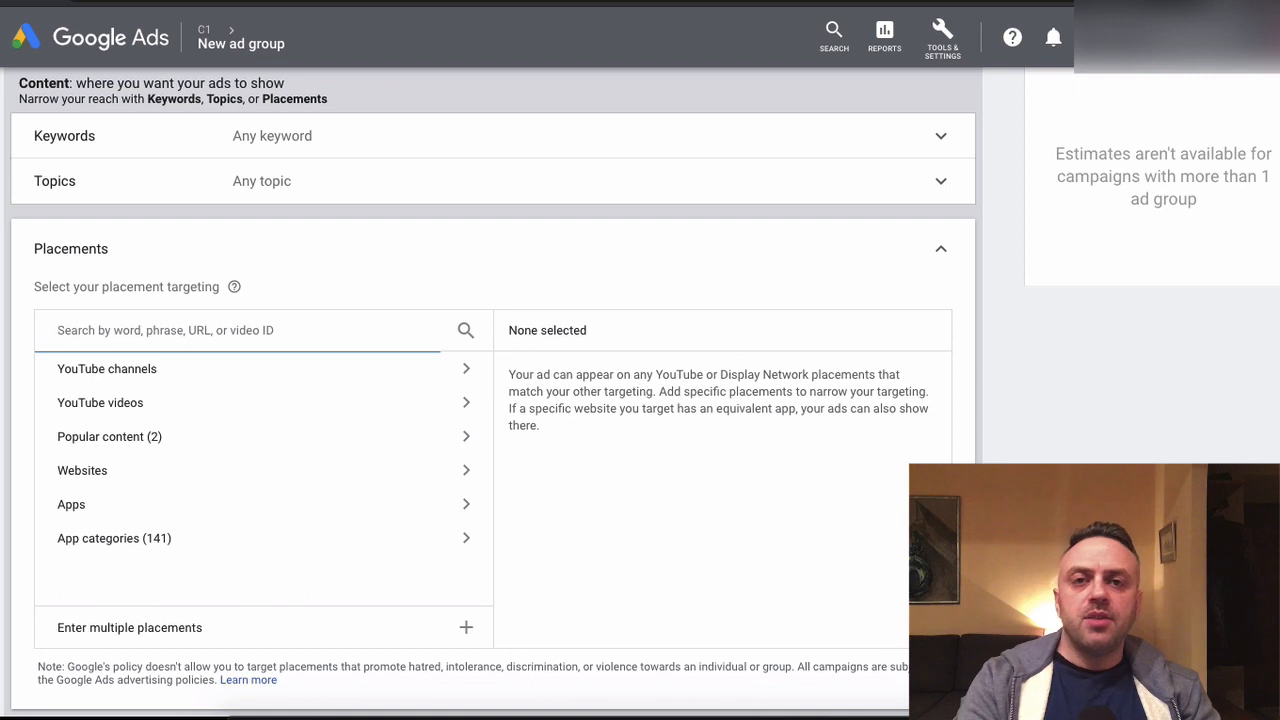
{"action": "type", "text": "gary"}
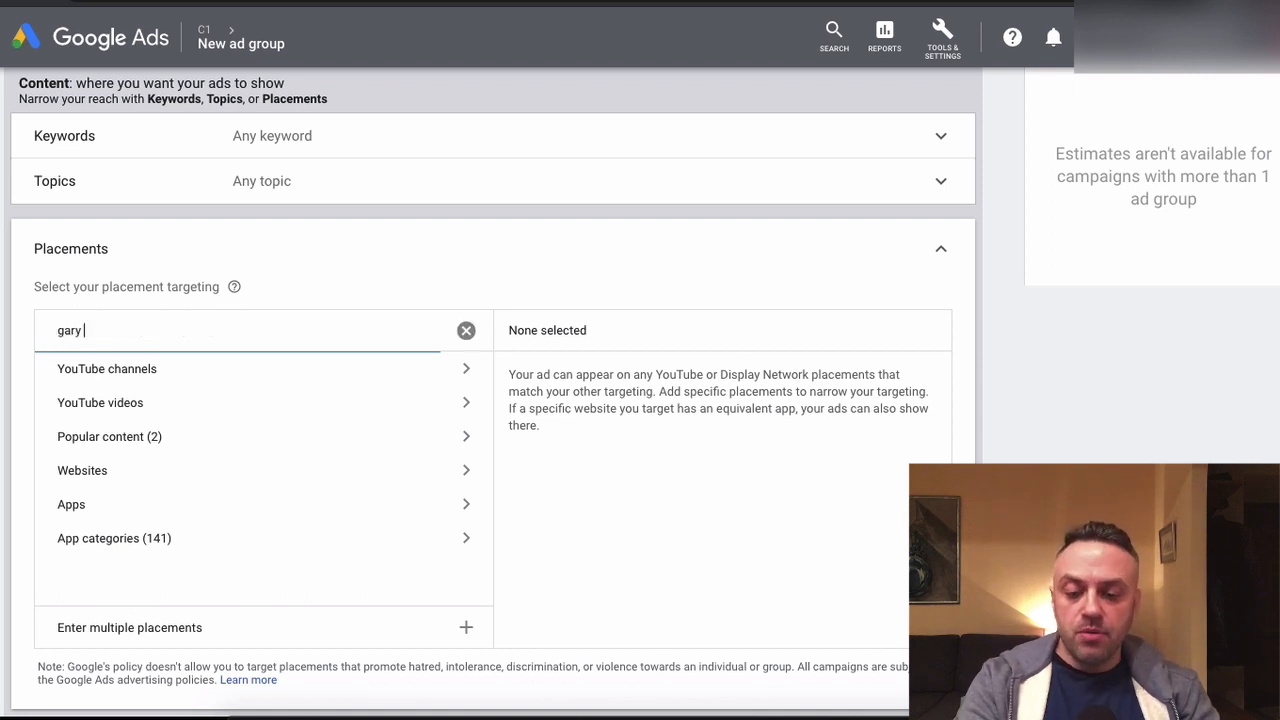
{"action": "type", "text": " v"}
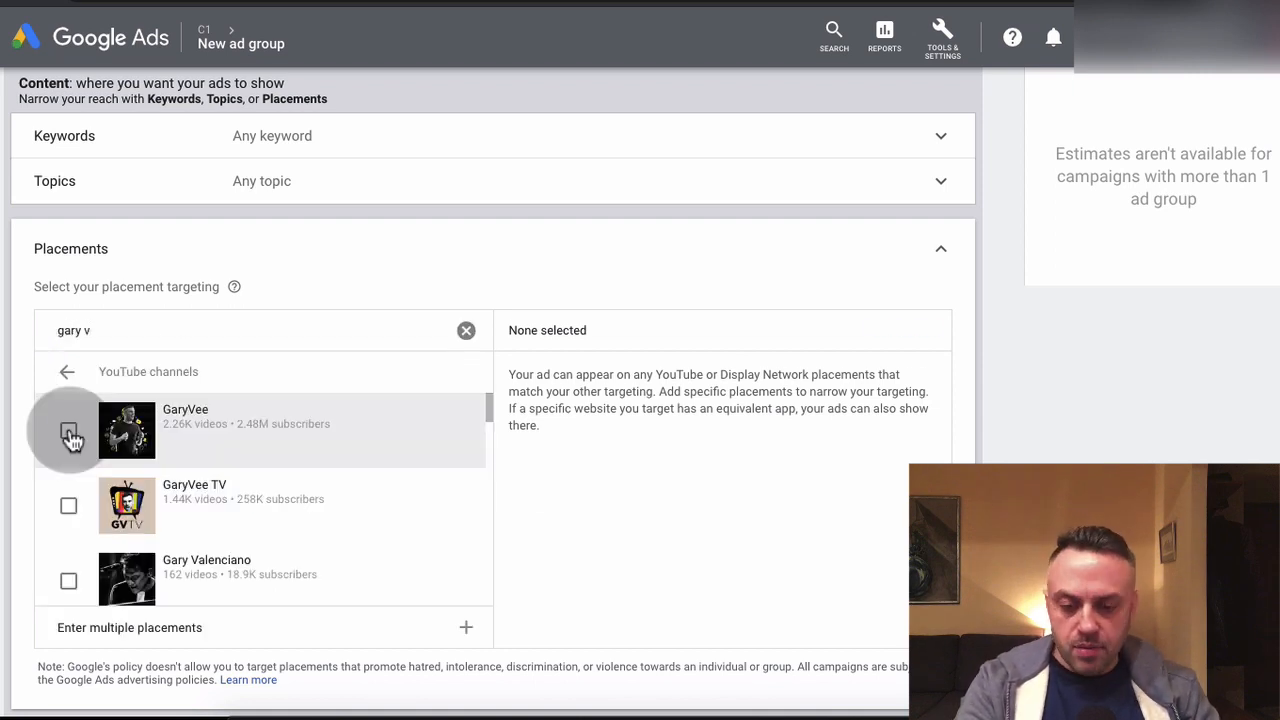
{"action": "left_click", "coordinate": [68, 432]}
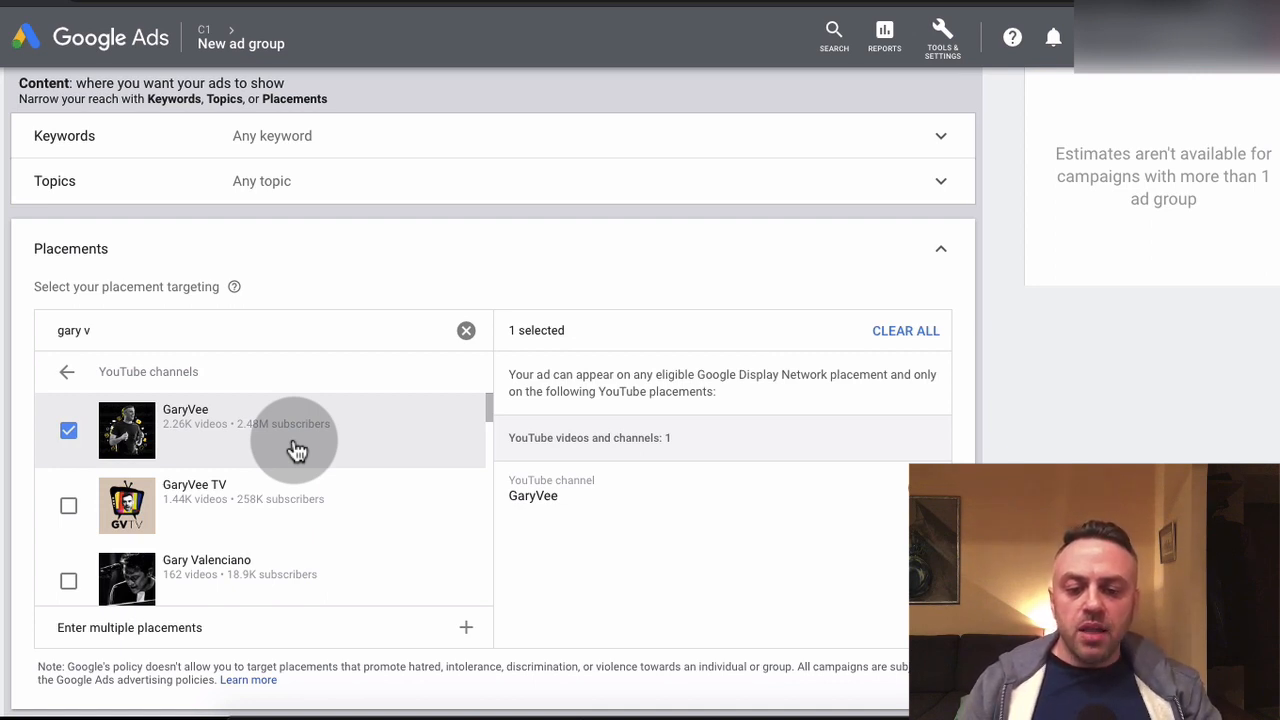
Return to the placement types for "gary v" and reopen the YouTube channels list
{"action": "scroll", "coordinate": [113, 276], "scroll_direction": "up", "scroll_amount": 2}
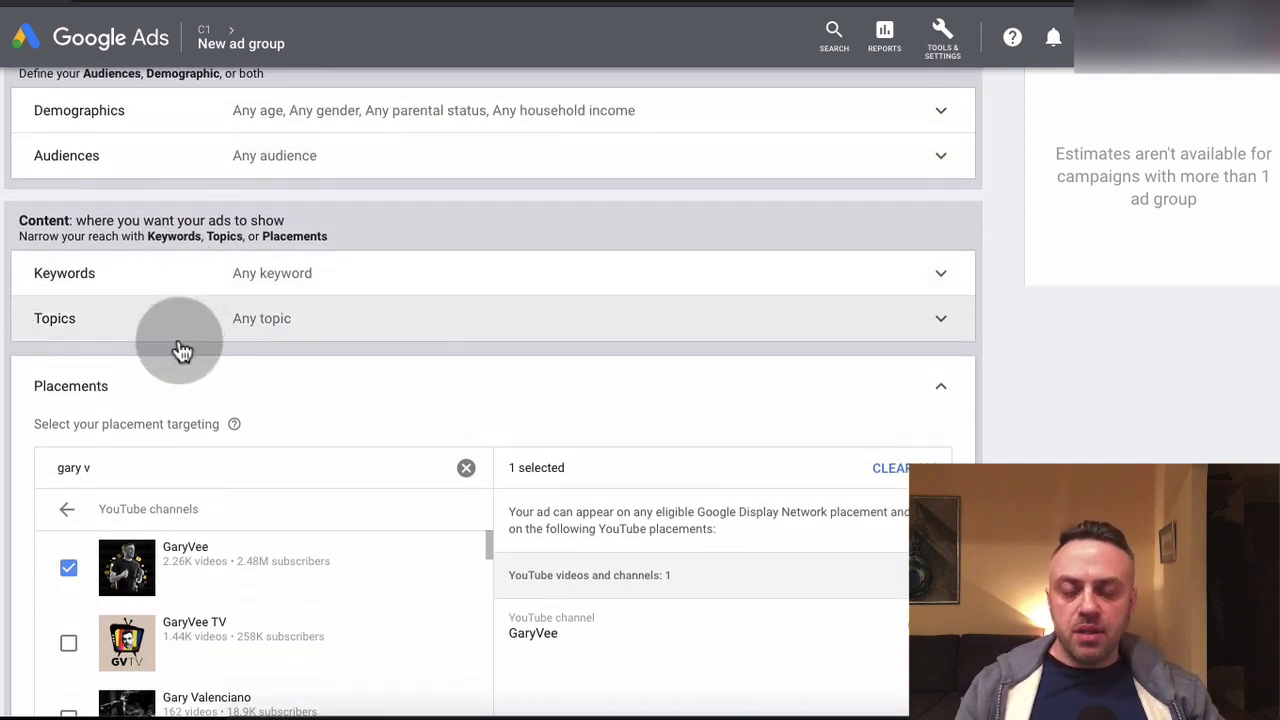
{"action": "scroll", "coordinate": [2, 470], "scroll_direction": "down", "scroll_amount": 3}
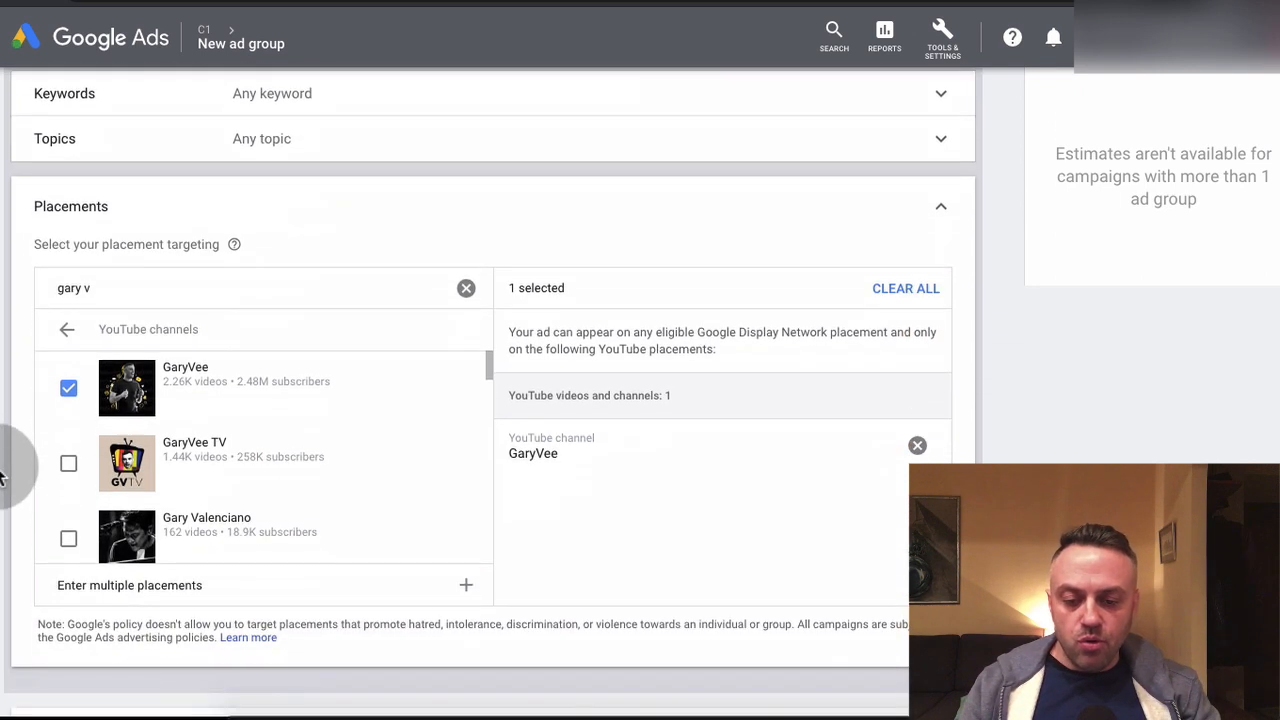
{"action": "left_click", "coordinate": [70, 342]}
{"action": "left_click", "coordinate": [223, 335]}
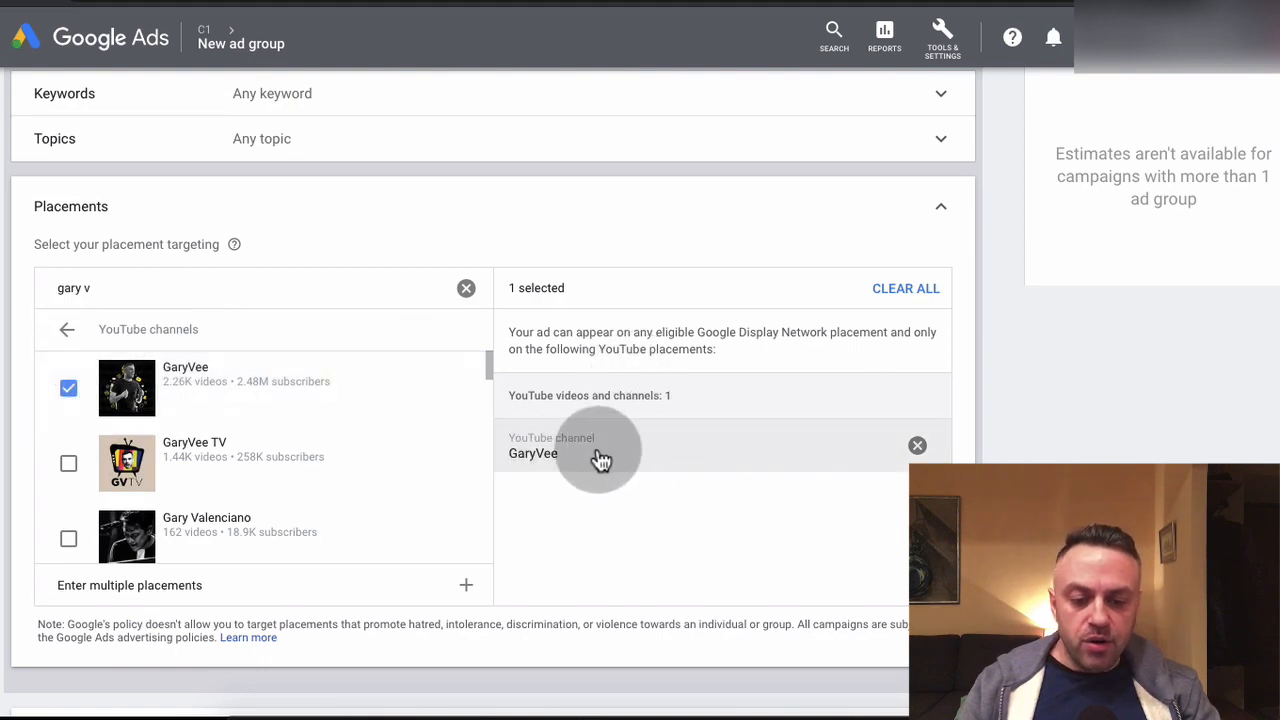
Rename the new ad group as AG2
{"action": "scroll", "coordinate": [603, 455], "scroll_direction": "down", "scroll_amount": 2}
{"action": "scroll", "coordinate": [605, 450], "scroll_direction": "up", "scroll_amount": 6}
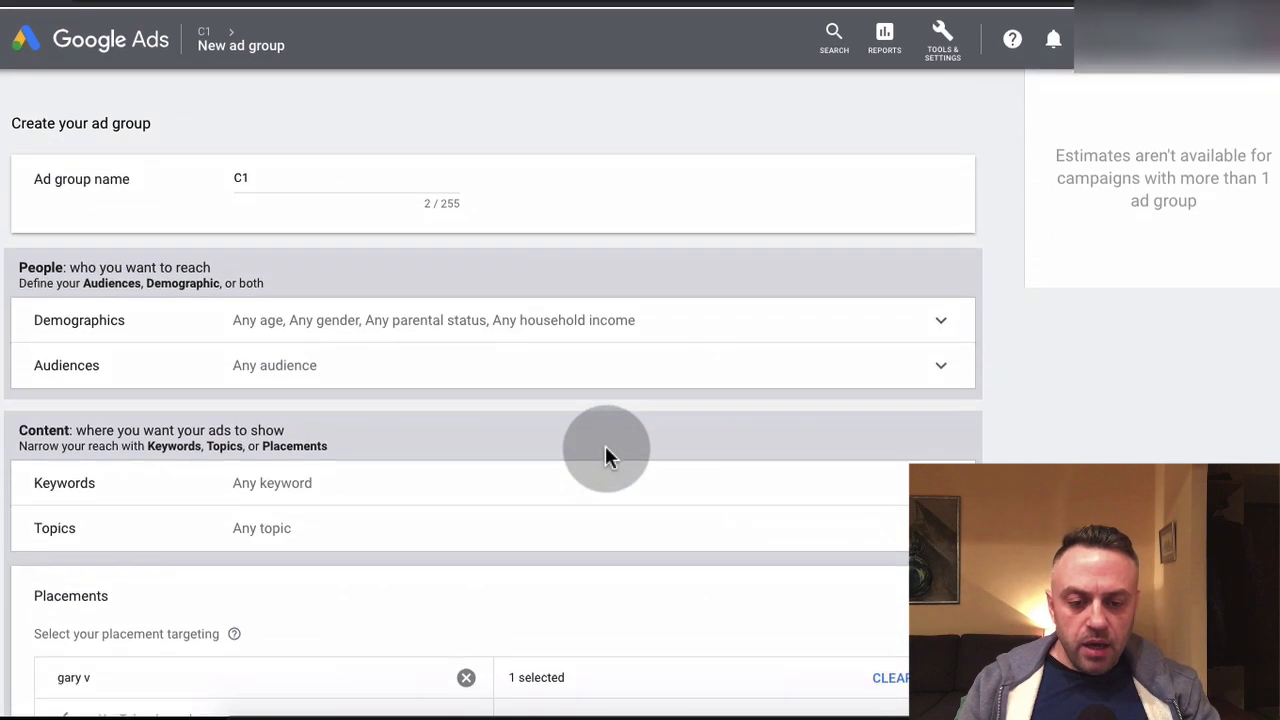
{"action": "left_click", "coordinate": [326, 180]}
{"action": "key", "text": "BackSpace"}
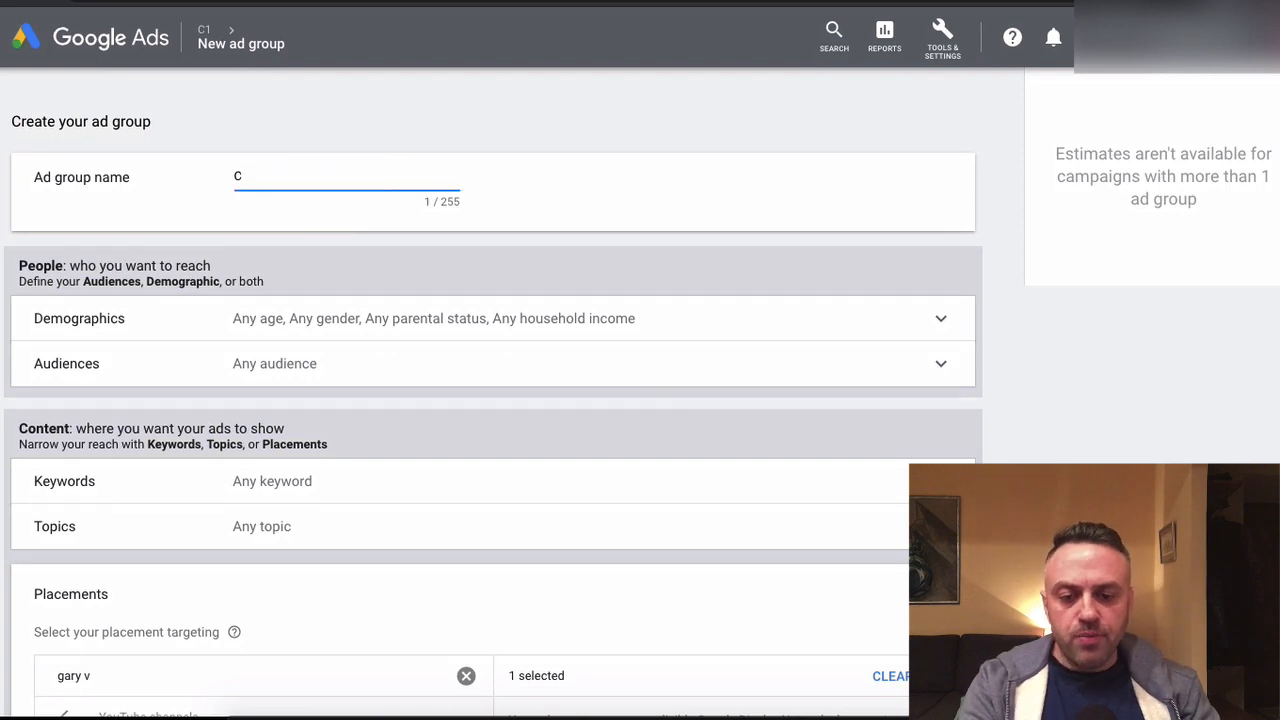
{"action": "type", "text": "AG2"}
{"action": "scroll", "coordinate": [277, 345], "scroll_direction": "down", "scroll_amount": 1}
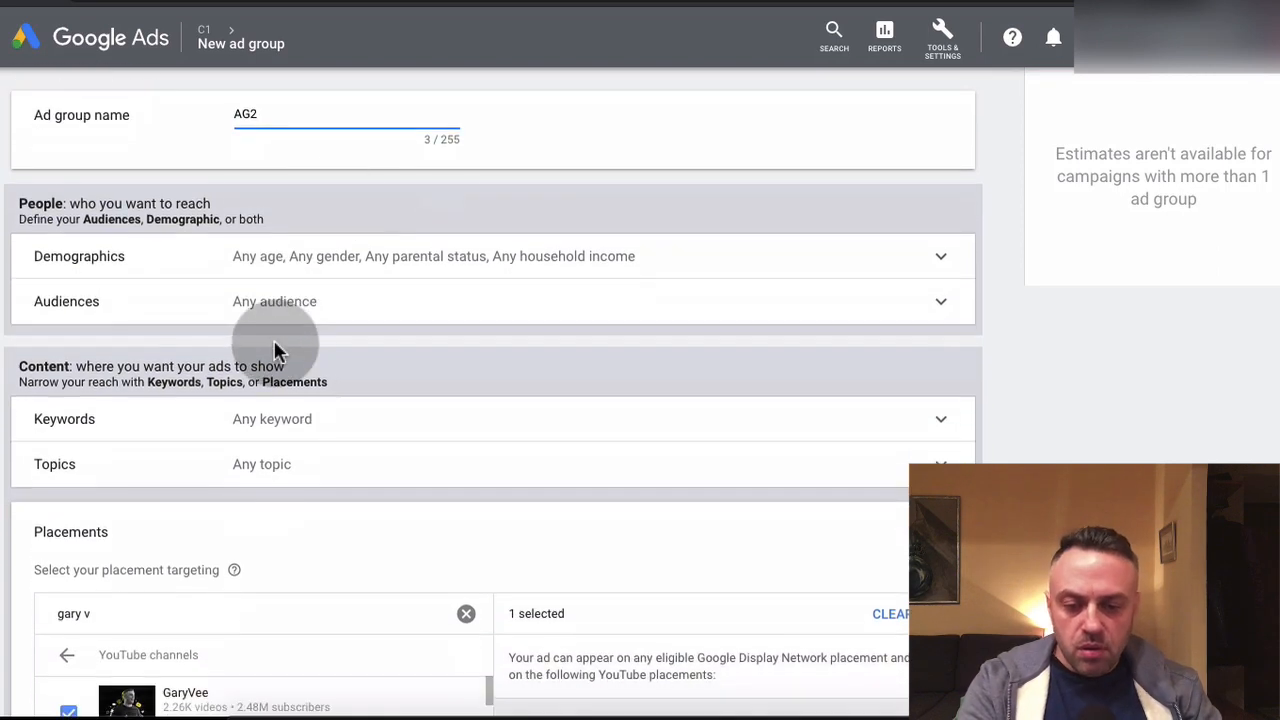
Complete the ad group name as "AG2 - Placements" and add the GaryVee TV YouTube channel to its placements
{"action": "type", "text": "- "}
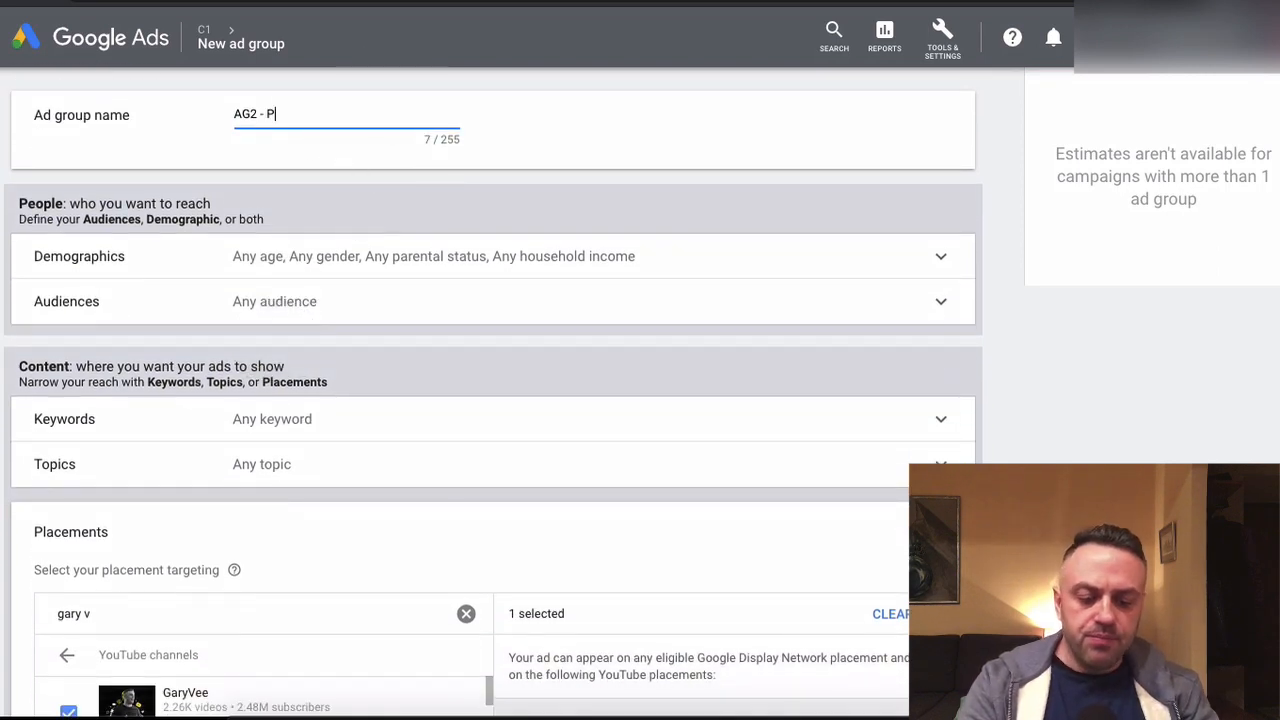
{"action": "type", "text": "Placements"}
{"action": "scroll", "coordinate": [218, 233], "scroll_direction": "down", "scroll_amount": 5}
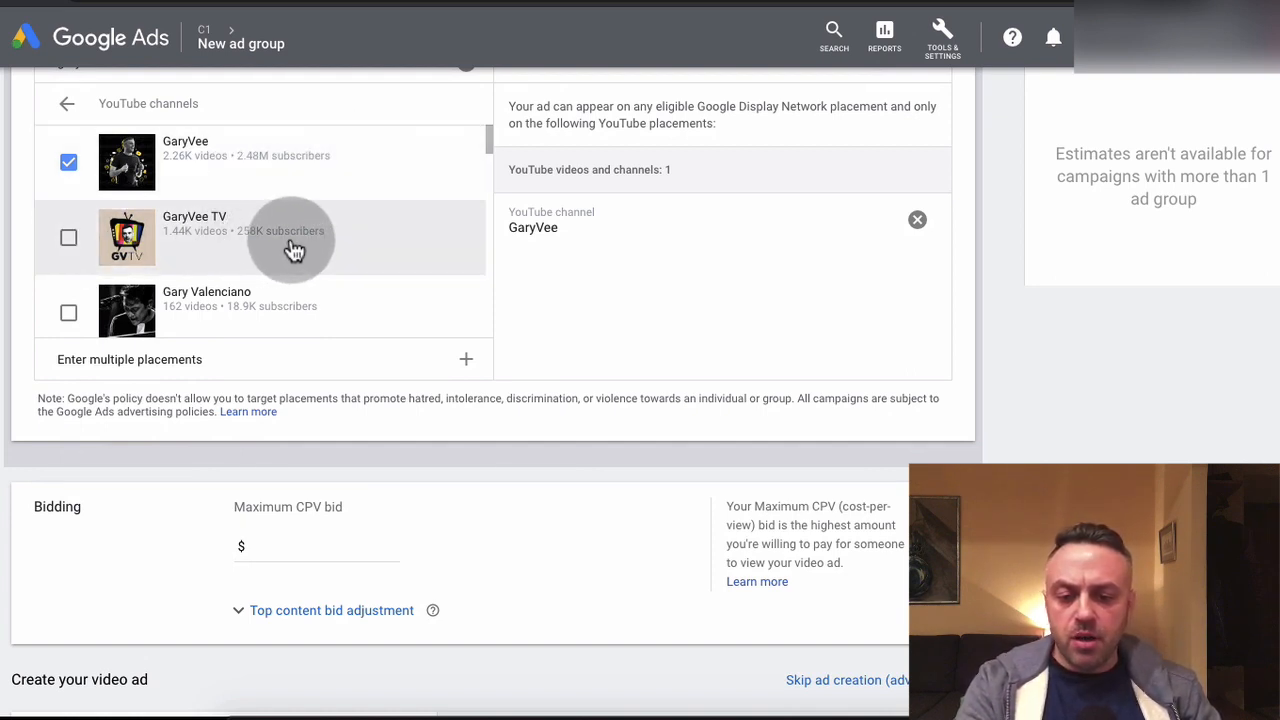
{"action": "left_click", "coordinate": [68, 237]}
Set the ad group's maximum CPV bid to $0.05
{"action": "scroll", "coordinate": [11, 329], "scroll_direction": "down", "scroll_amount": 3}
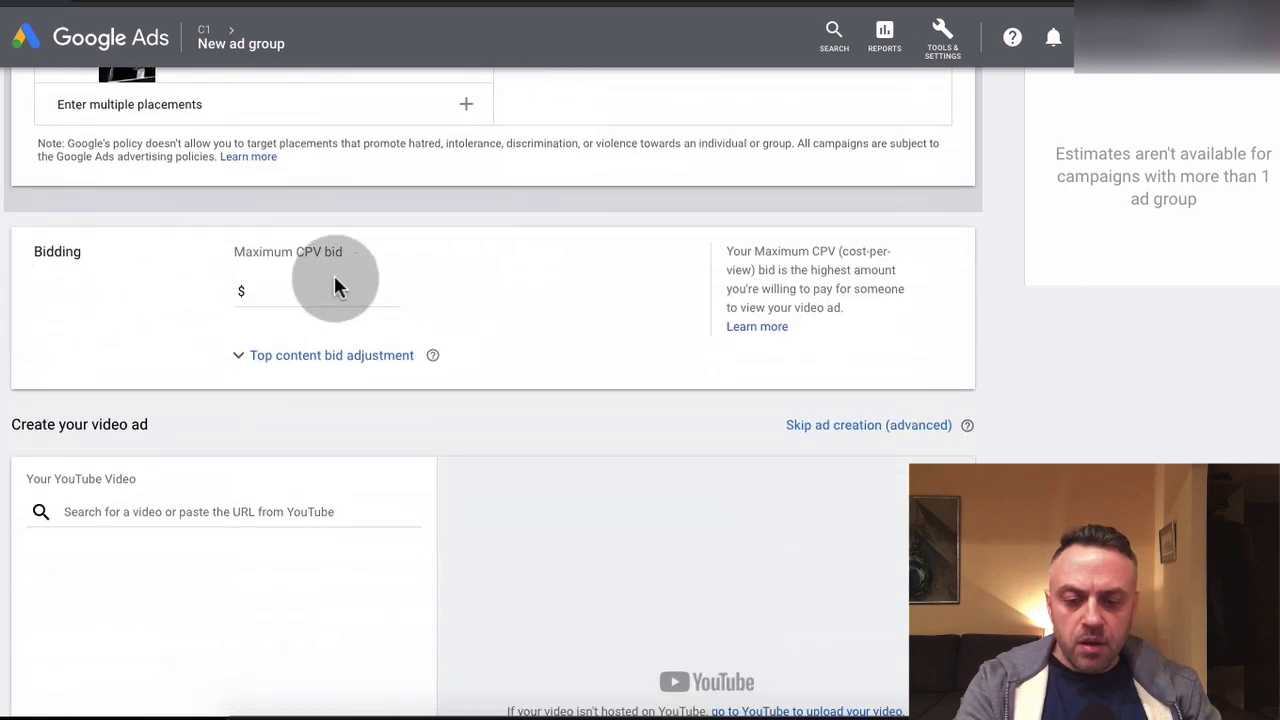
{"action": "left_click", "coordinate": [337, 280]}
{"action": "type", "text": "0.05"}
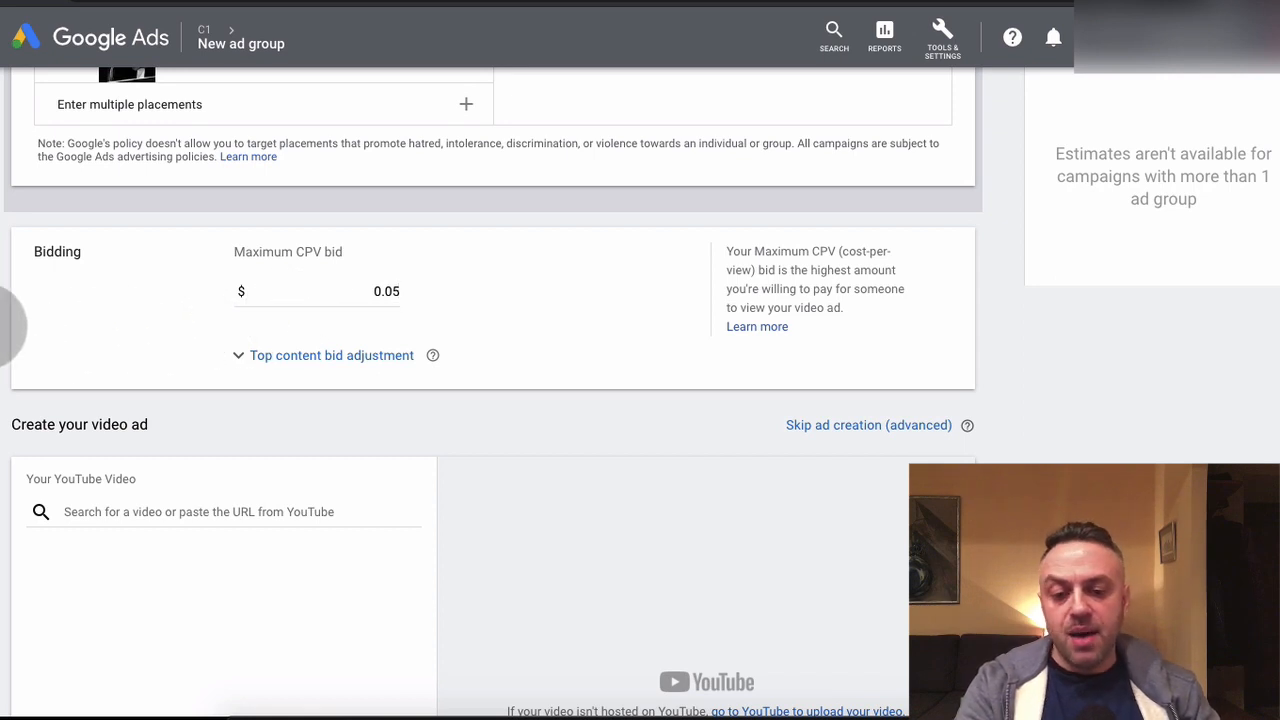
Skip creating a video ad for the AG2 - Placements ad group
{"action": "scroll", "coordinate": [11, 320], "scroll_direction": "down", "scroll_amount": 3}
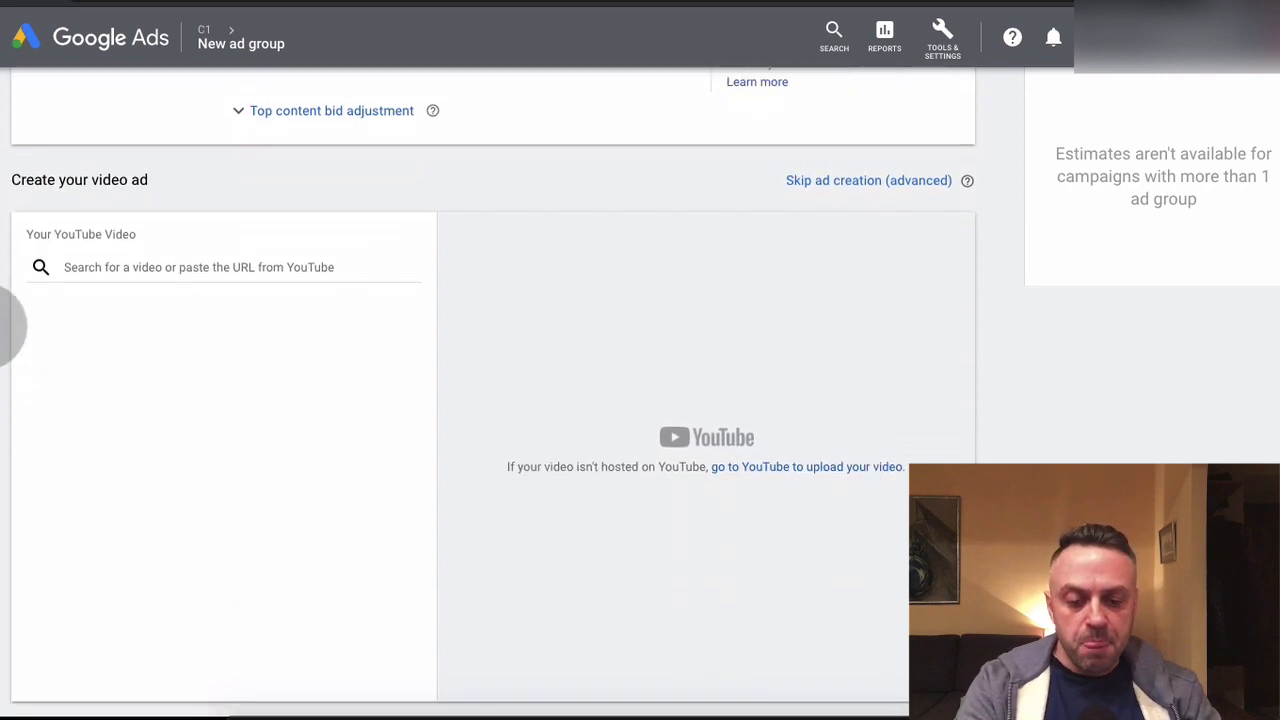
{"action": "scroll", "coordinate": [103, 440], "scroll_direction": "down", "scroll_amount": 2}
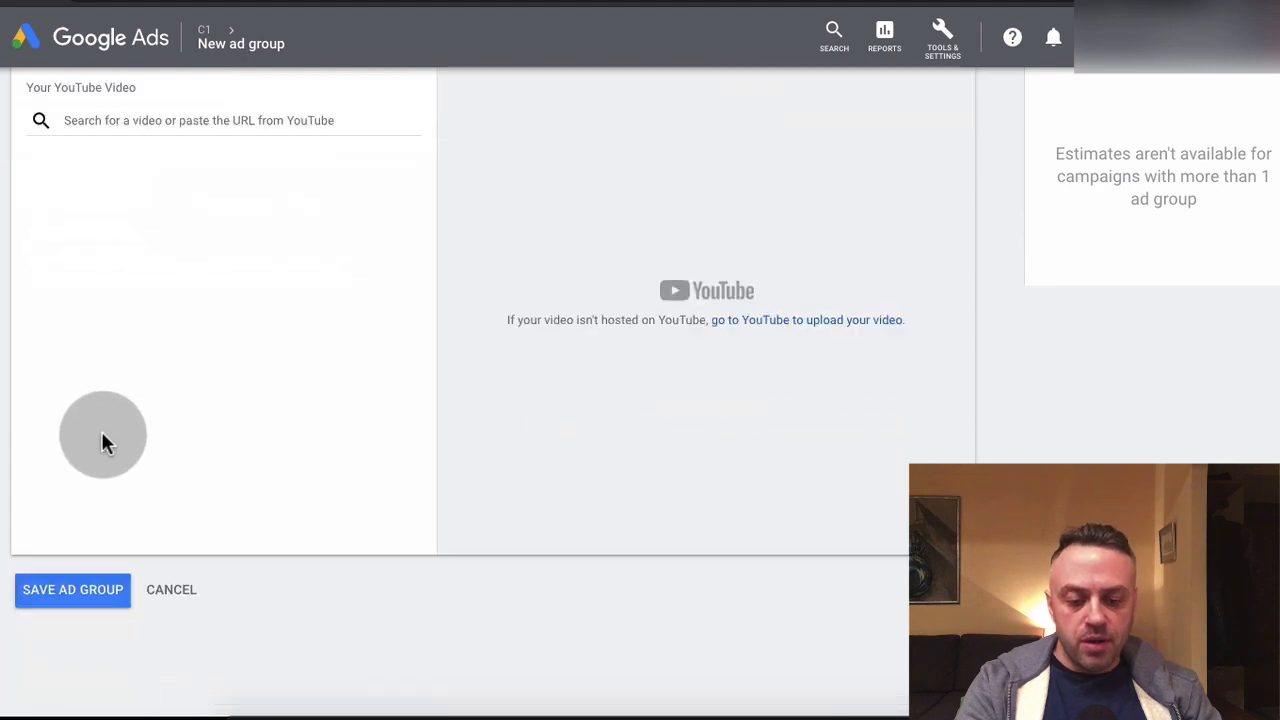
{"action": "scroll", "coordinate": [101, 431], "scroll_direction": "up", "scroll_amount": 2}
{"action": "left_click", "coordinate": [830, 240]}
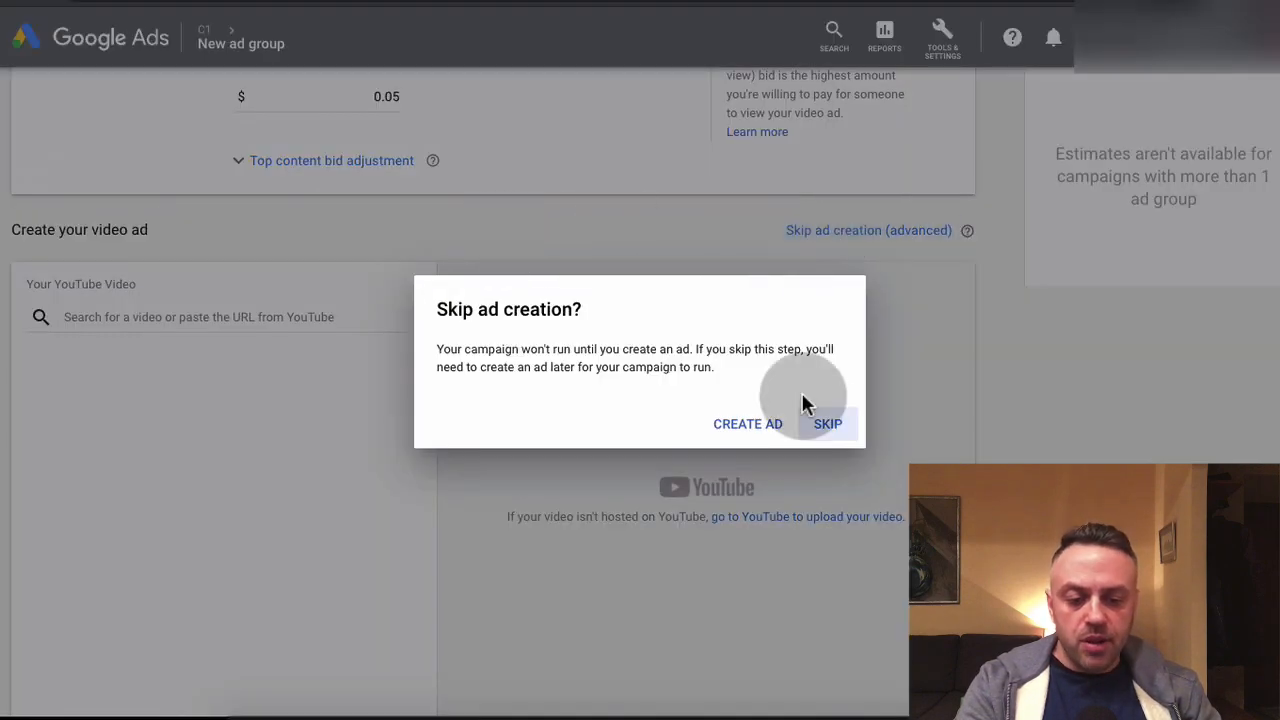
{"action": "left_click", "coordinate": [833, 428]}
Check the two selected placements and save the ad group with the skippable in-stream ad format
{"action": "scroll", "coordinate": [177, 395], "scroll_direction": "up", "scroll_amount": 6}
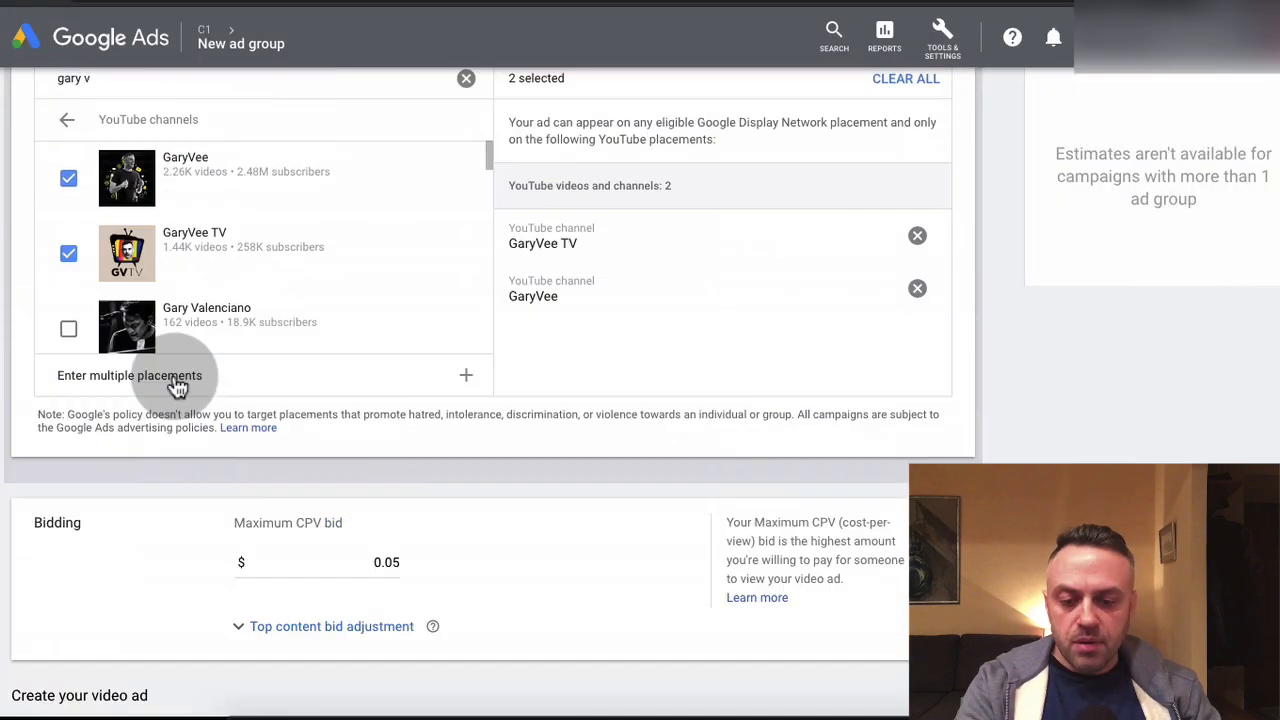
{"action": "scroll", "coordinate": [177, 386], "scroll_direction": "down", "scroll_amount": 3}
{"action": "scroll", "coordinate": [90, 660], "scroll_direction": "down", "scroll_amount": 5}
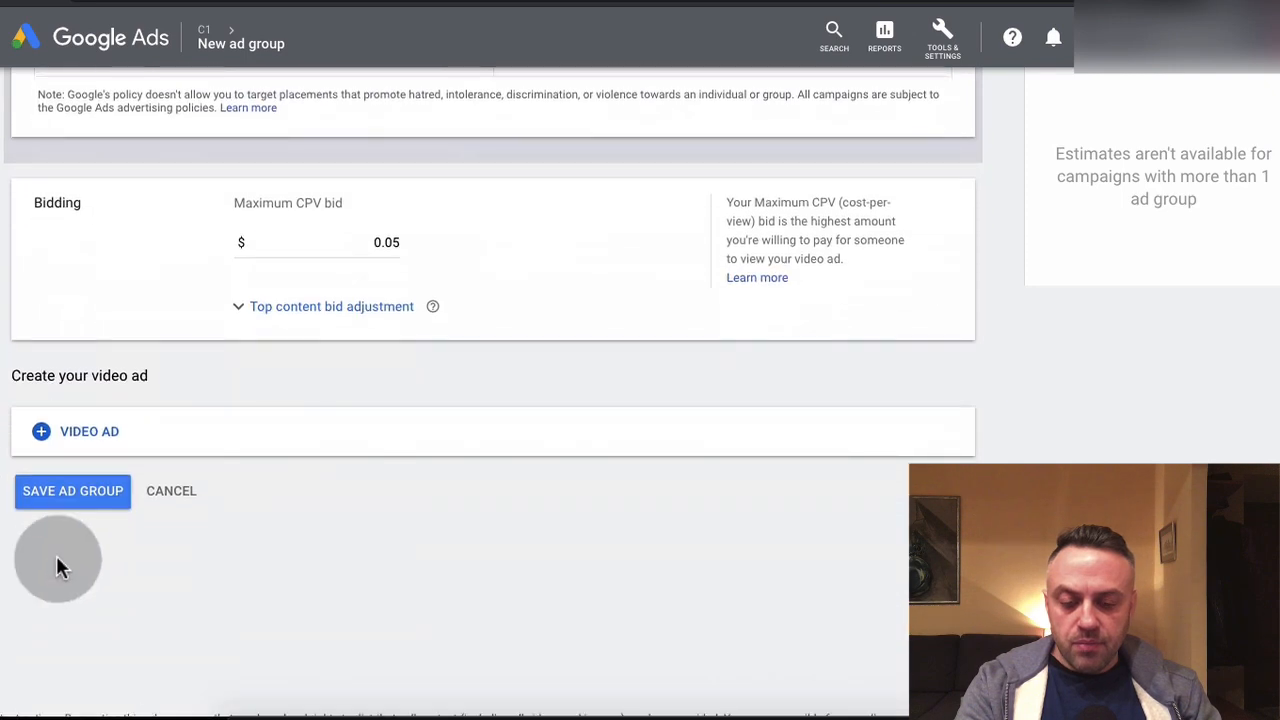
{"action": "left_click", "coordinate": [100, 495]}
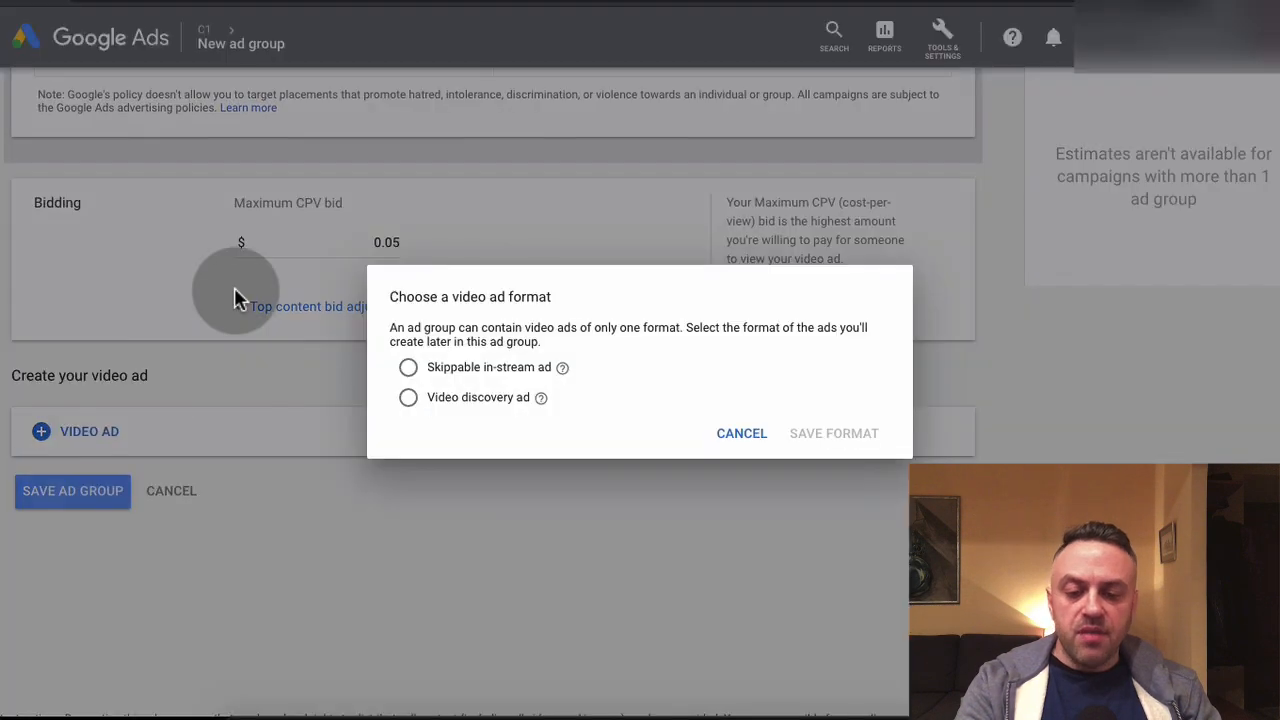
{"action": "left_click", "coordinate": [521, 368]}
{"action": "left_click", "coordinate": [826, 434]}
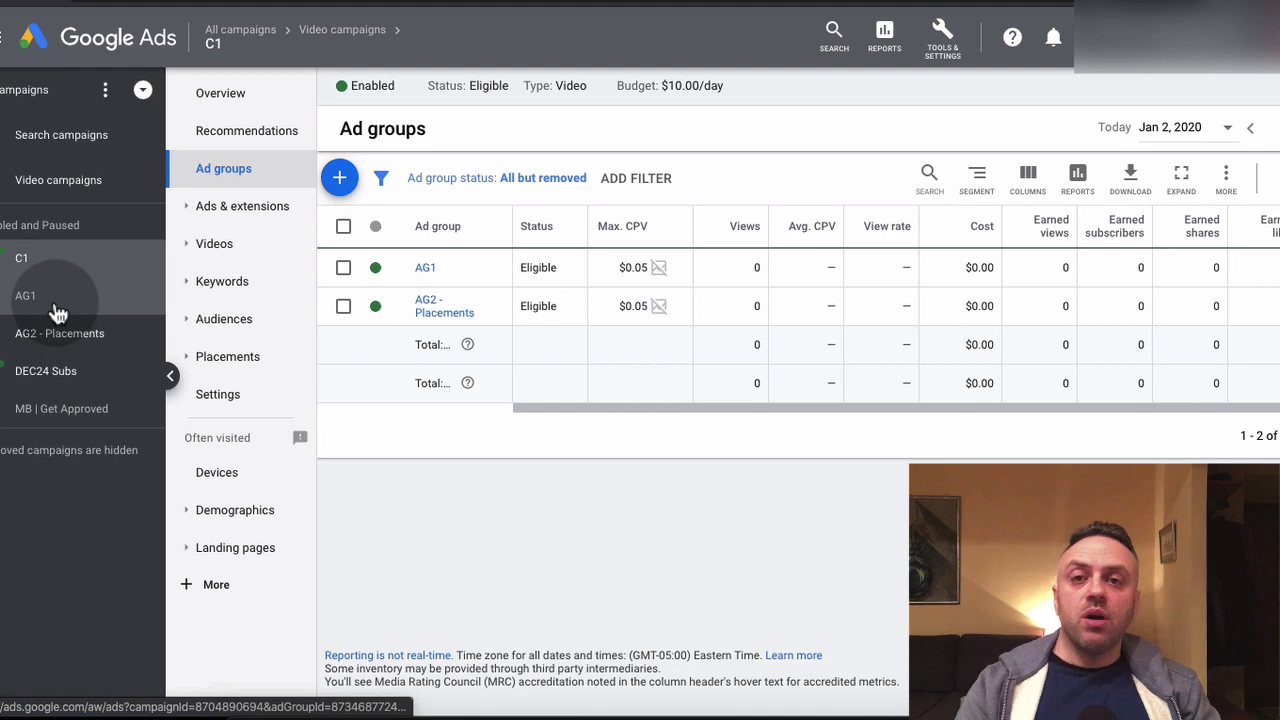
Rename the AG1 ad group as "AG1 - Keywords" in its settings and save the change
{"action": "left_click", "coordinate": [56, 312]}
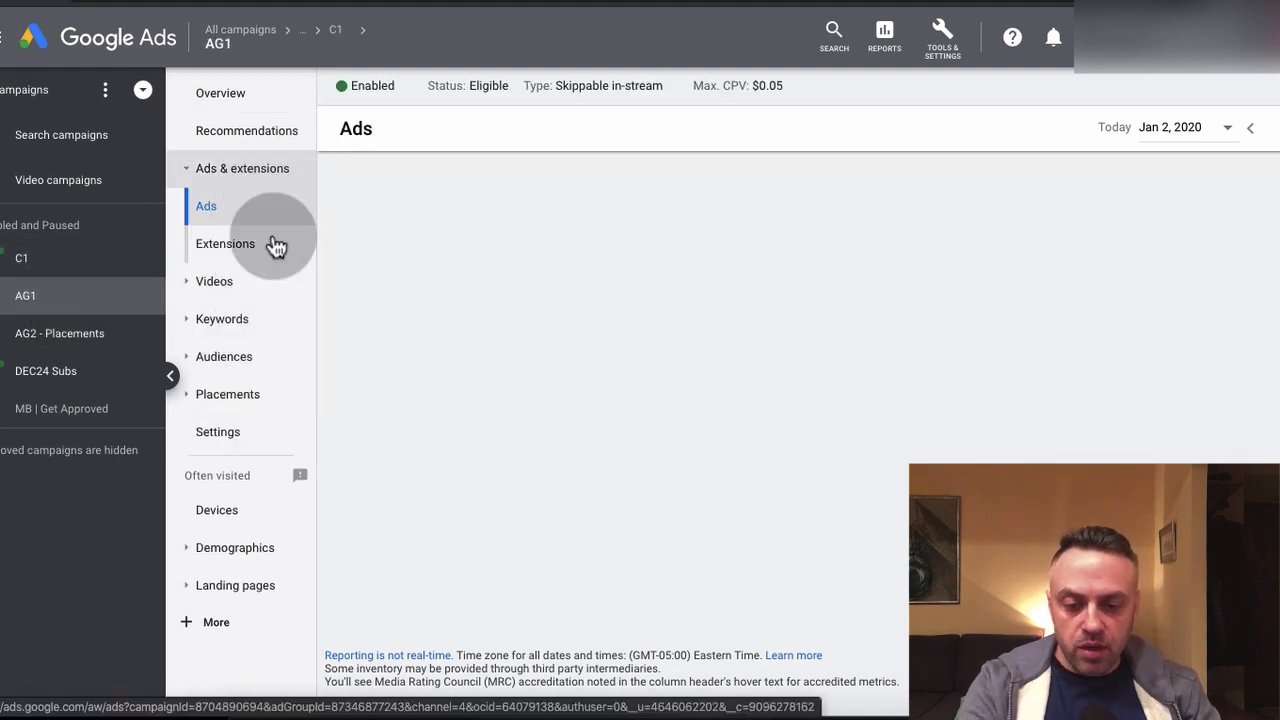
{"action": "left_click", "coordinate": [252, 432]}
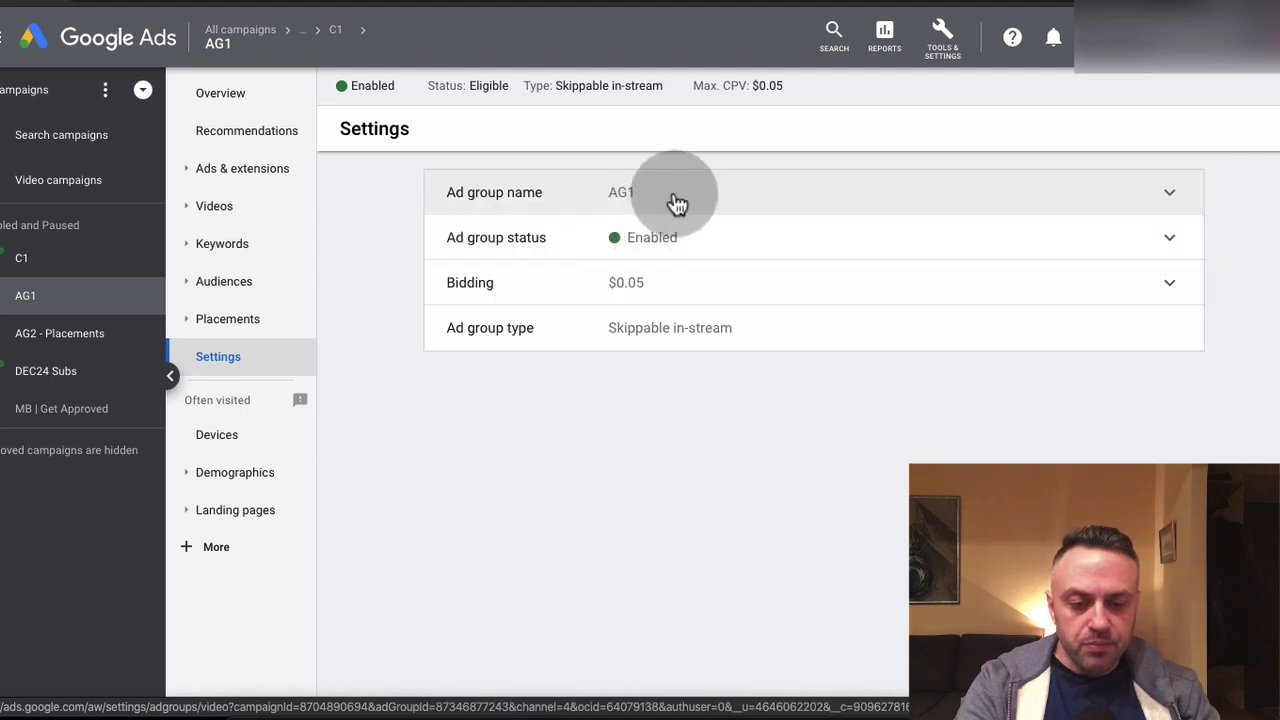
{"action": "left_click", "coordinate": [677, 200]}
{"action": "type", "text": "- "}
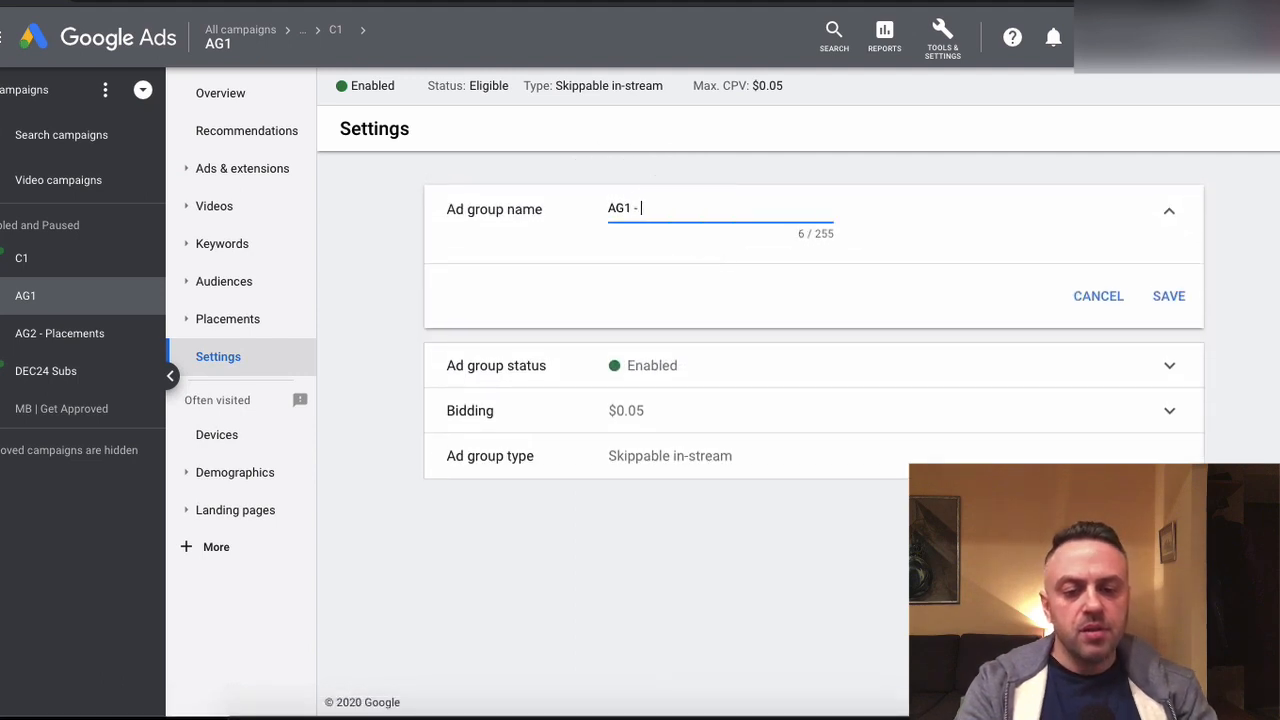
{"action": "type", "text": "Keywords"}
{"action": "left_click", "coordinate": [1166, 296]}
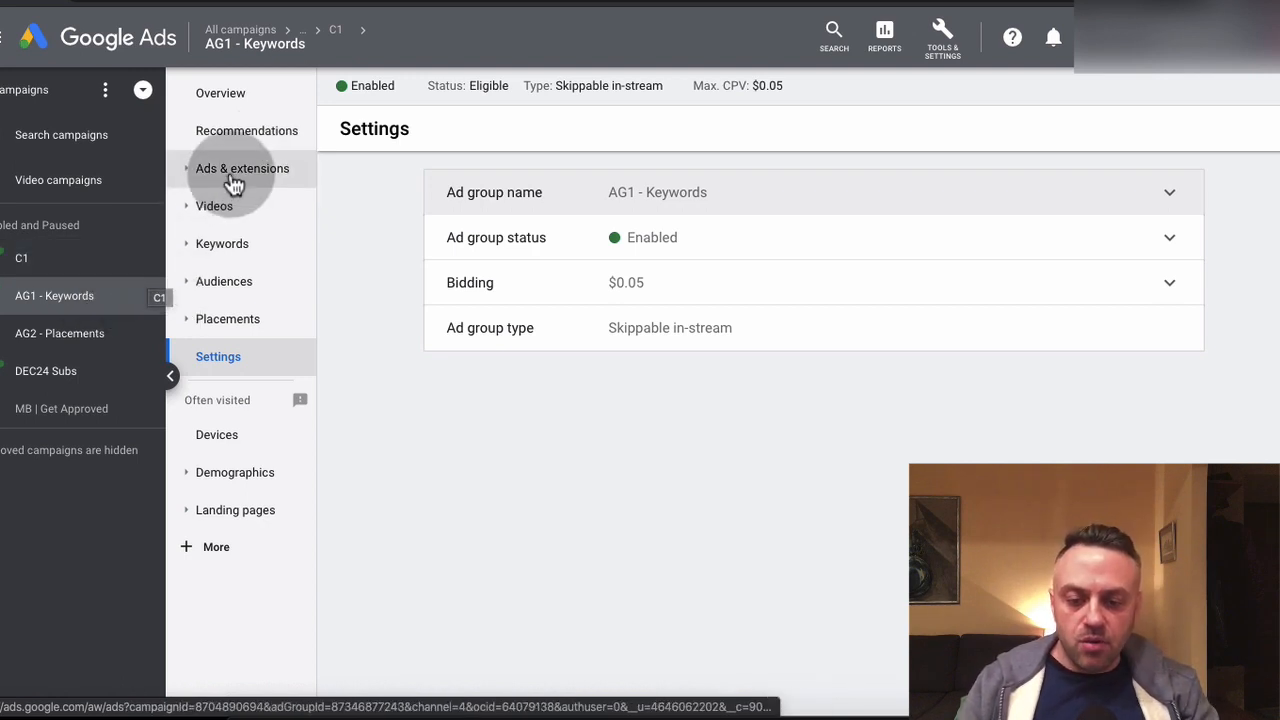
Look at the new video ad form for the AG1 - Keywords ad group and leave it without creating an ad
{"action": "left_click", "coordinate": [119, 306]}
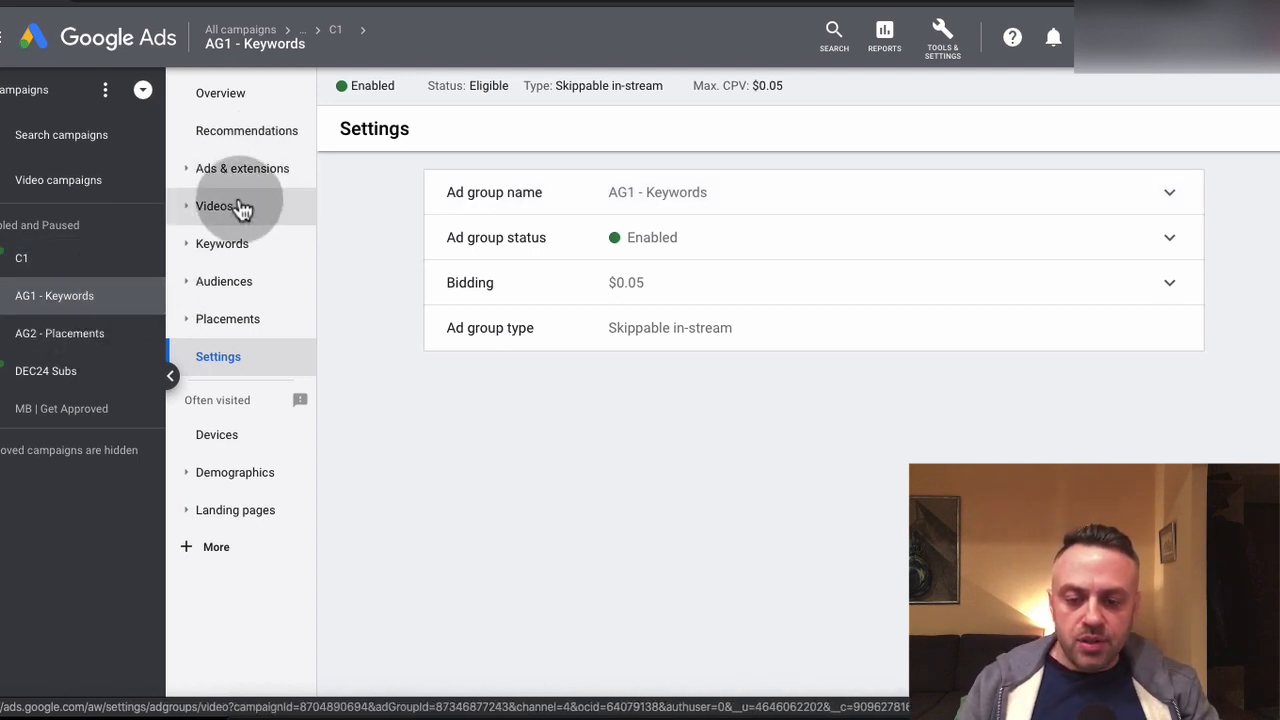
{"action": "left_click", "coordinate": [265, 185]}
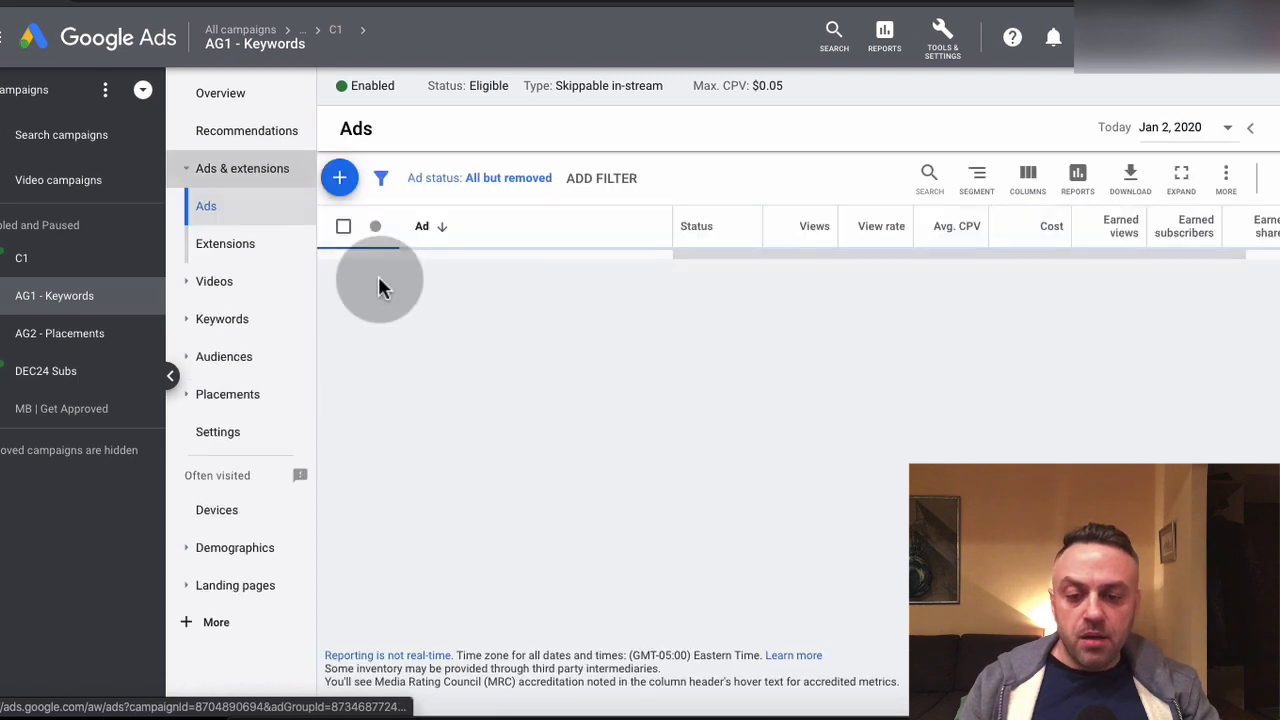
{"action": "left_click", "coordinate": [340, 180]}
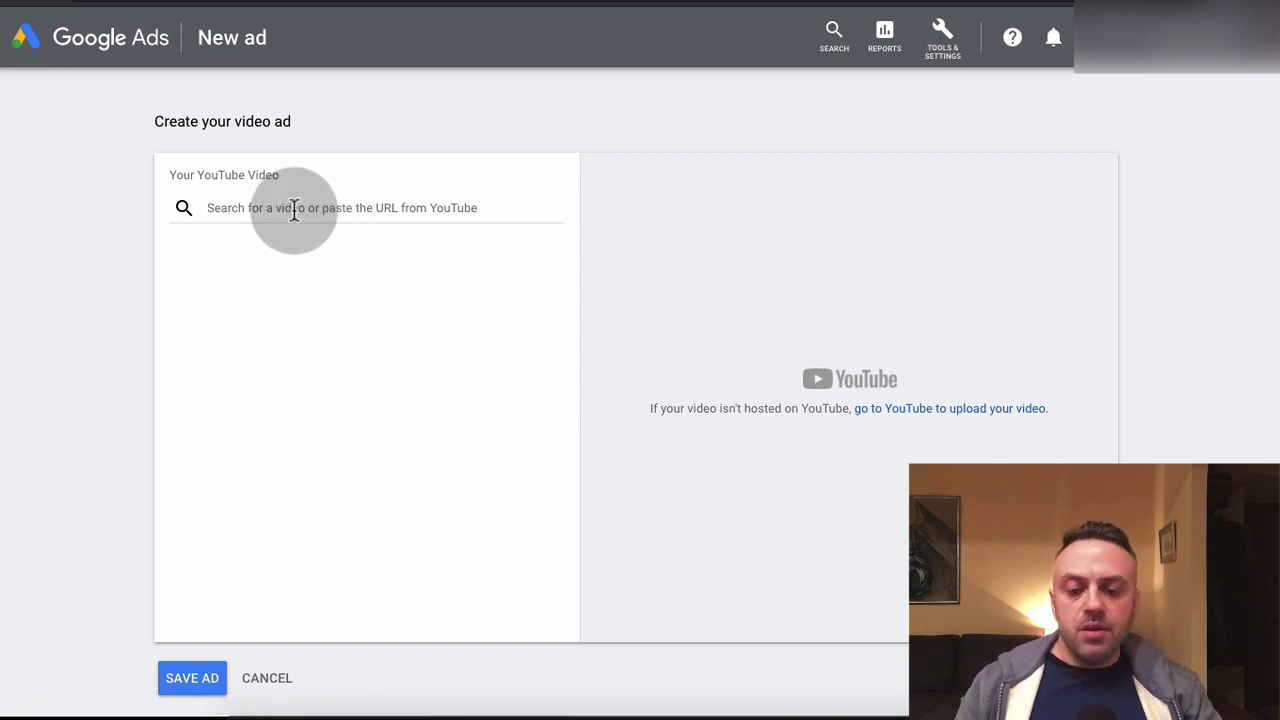
{"action": "left_click", "coordinate": [379, 220]}
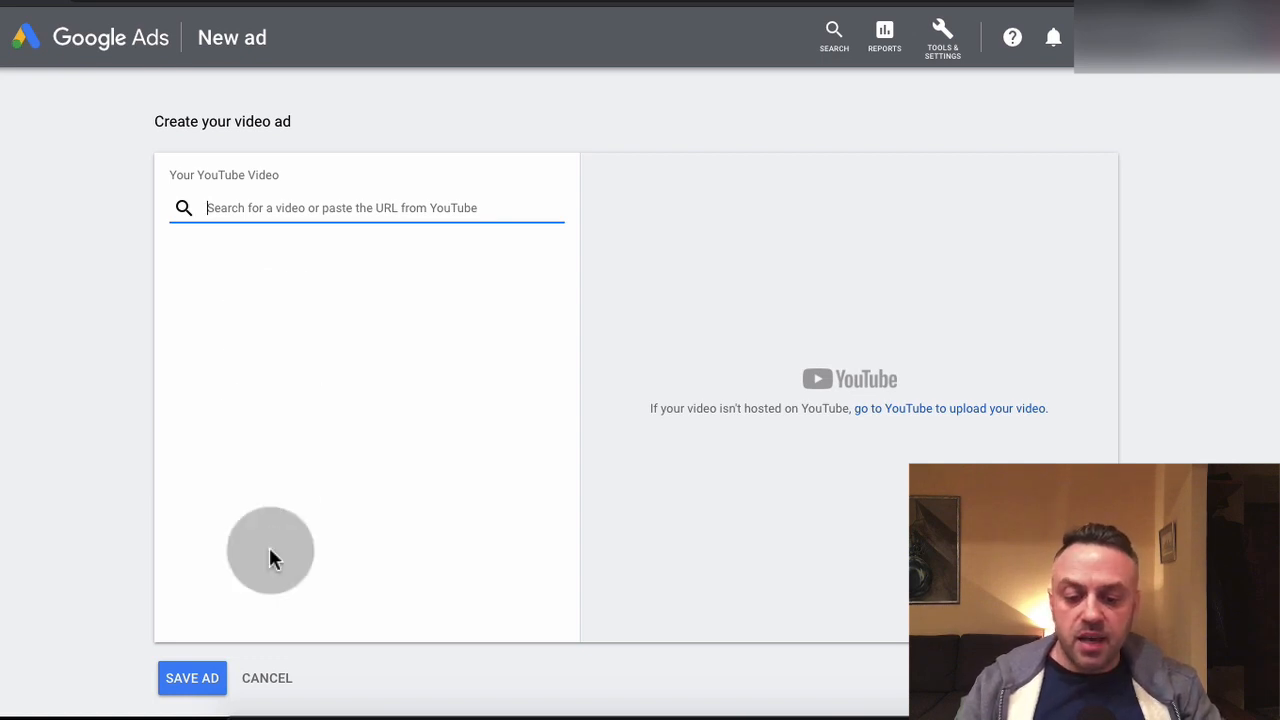
{"action": "left_click", "coordinate": [266, 679]}
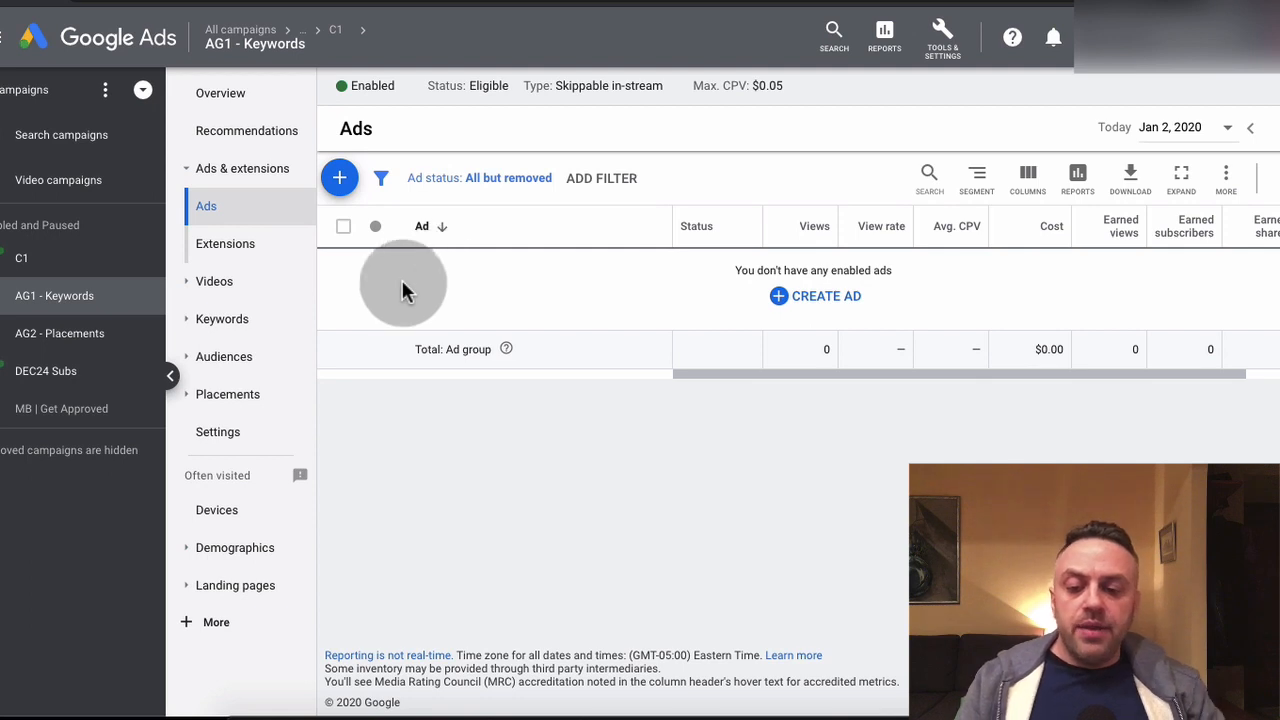
Examine the YouTube ad video swipes and the Forex Trendy affiliate page's promotional video, email templates, banners and product details
{"action": "left_click", "coordinate": [100, 276]}
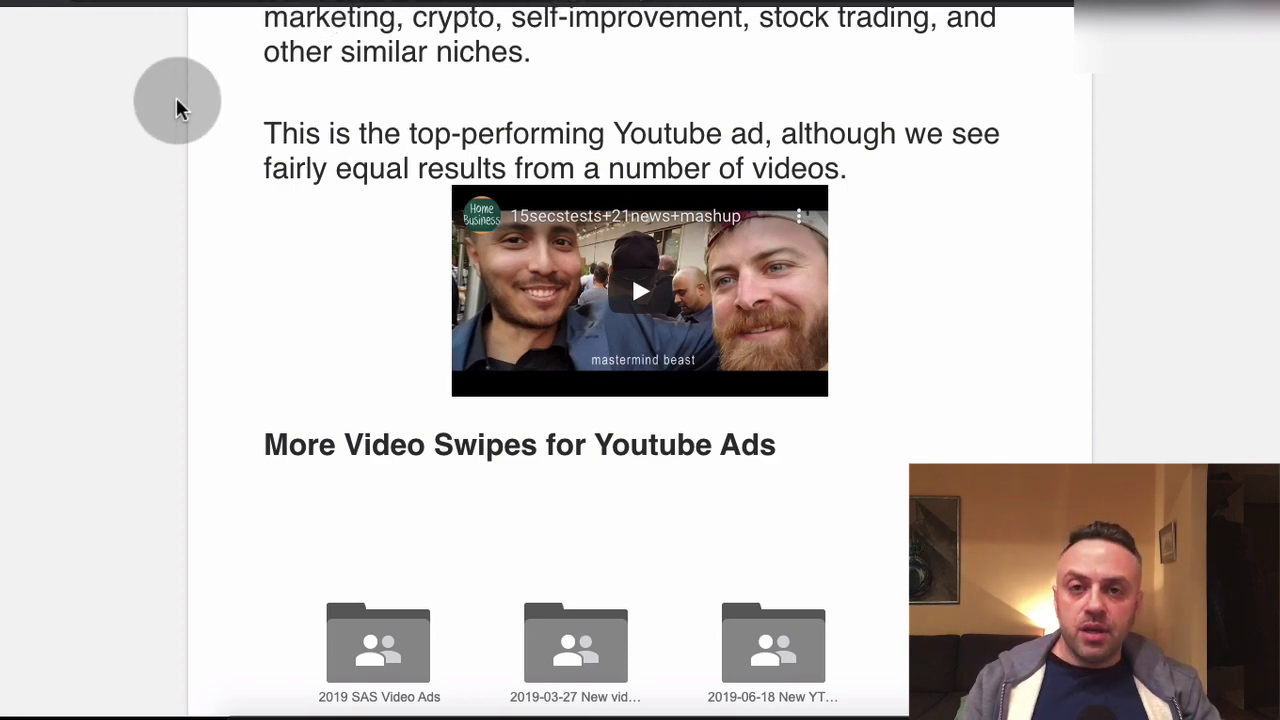
{"action": "left_click", "coordinate": [700, 1]}
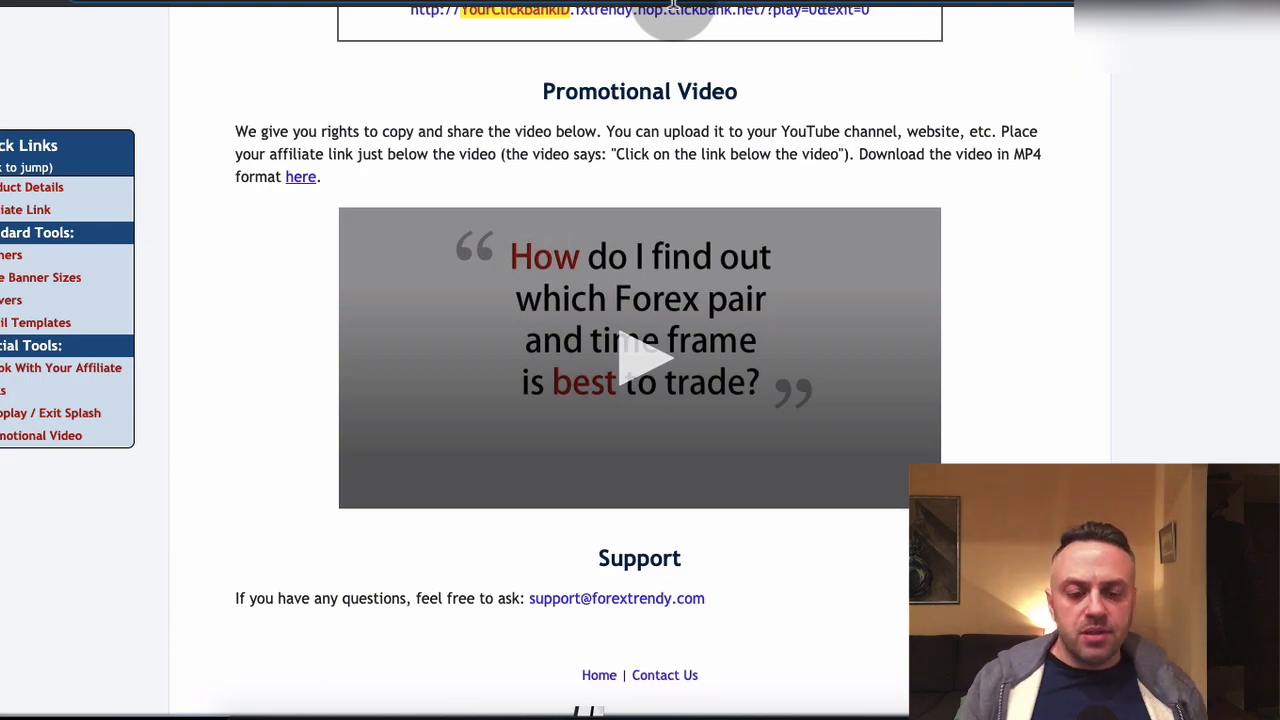
{"action": "scroll", "coordinate": [312, 299], "scroll_direction": "up", "scroll_amount": 12}
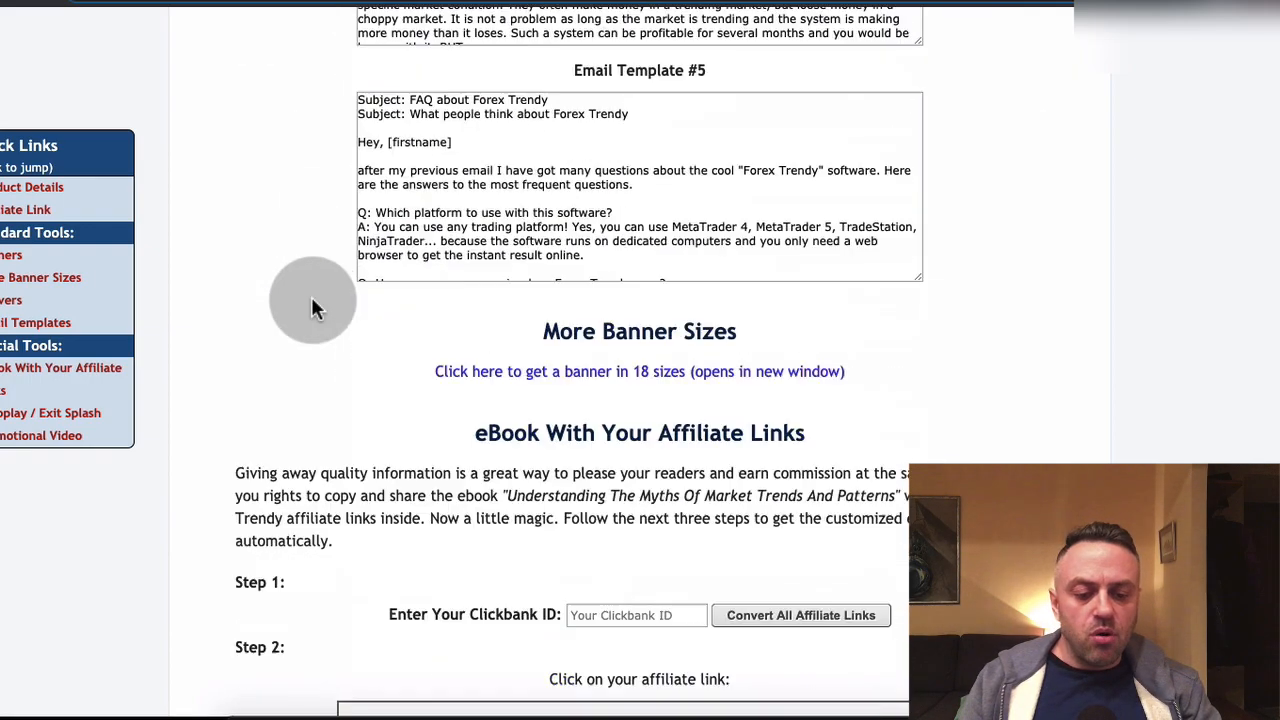
{"action": "scroll", "coordinate": [312, 299], "scroll_direction": "down", "scroll_amount": 12}
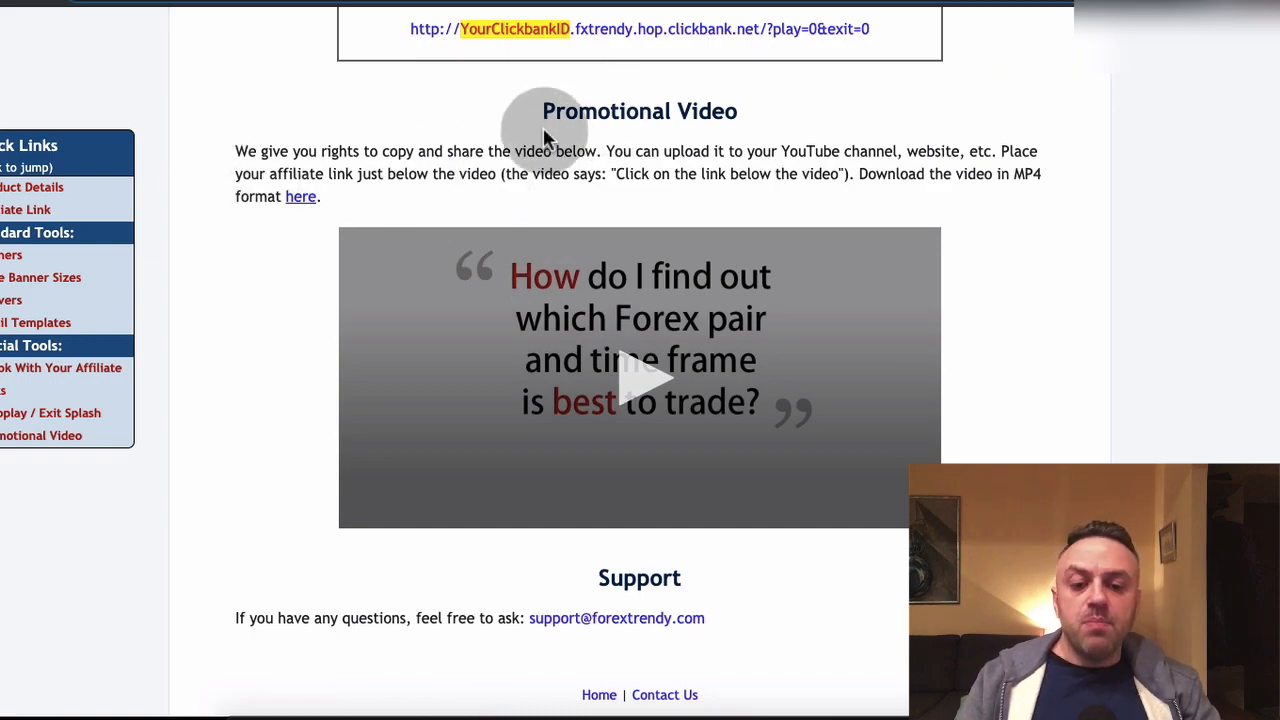
{"action": "scroll", "coordinate": [543, 135], "scroll_direction": "up", "scroll_amount": 20}
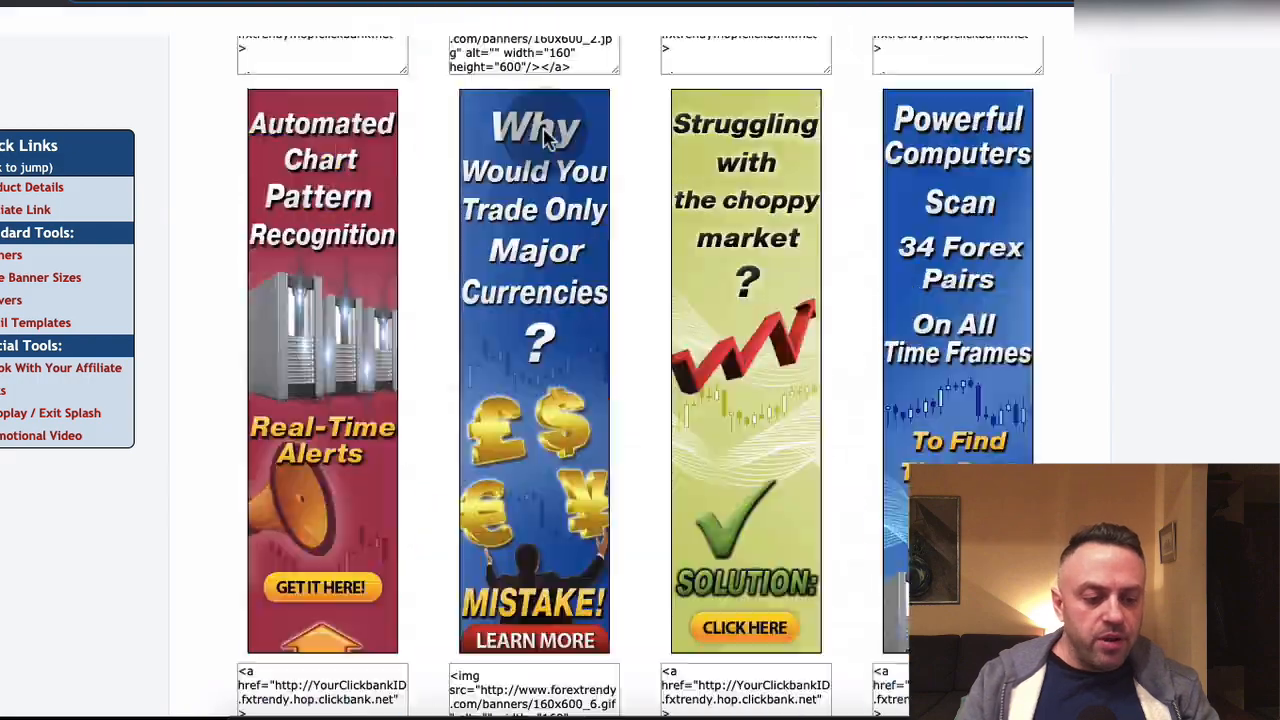
{"action": "scroll", "coordinate": [543, 135], "scroll_direction": "up", "scroll_amount": 15}
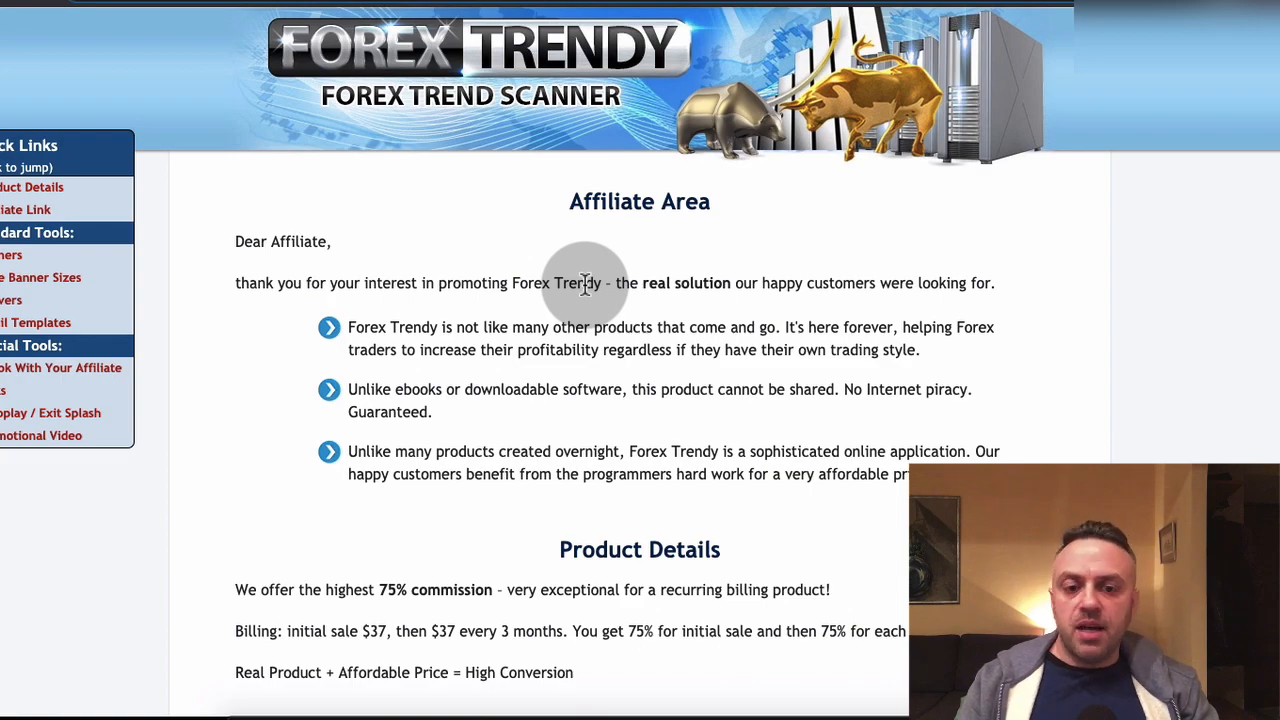
{"action": "scroll", "coordinate": [586, 283], "scroll_direction": "down", "scroll_amount": 15}
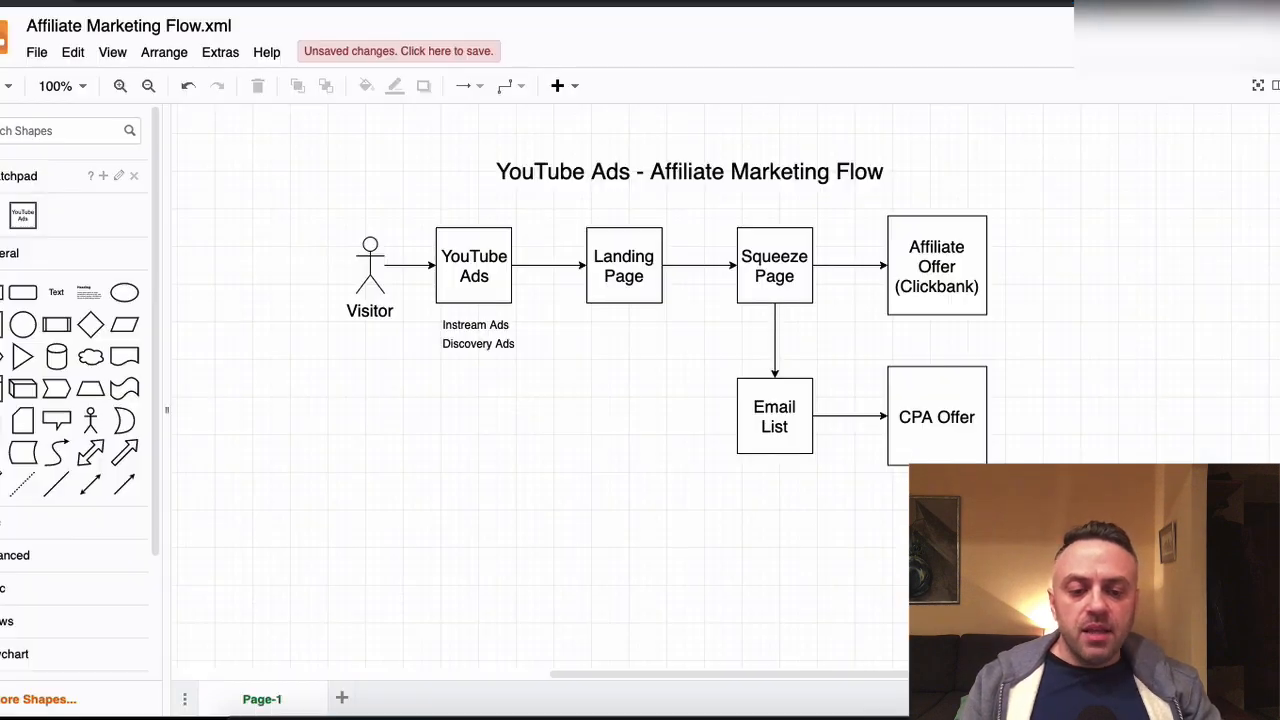
Examine the affiliate marketing flow diagram from YouTube ads through the landing page, squeeze page and email list to the Clickbank and CPA offers
{"action": "left_click", "coordinate": [457, 262]}
{"action": "left_click", "coordinate": [632, 266]}
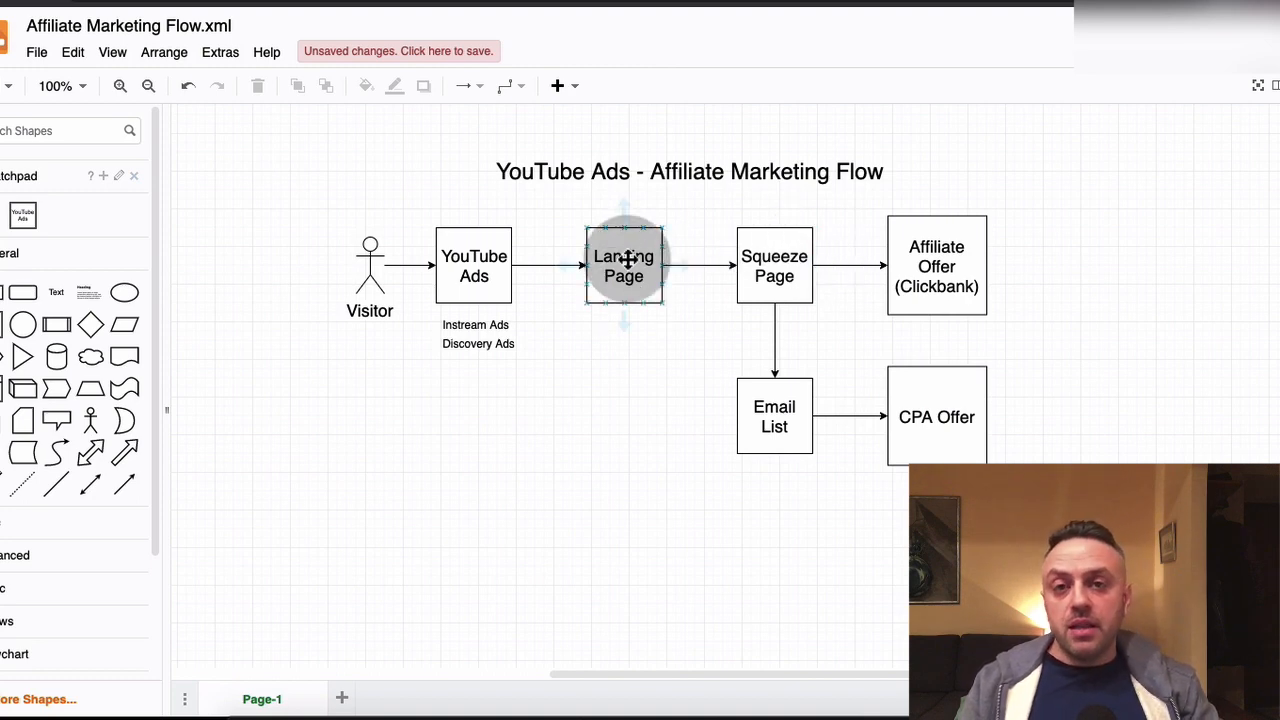
{"action": "left_click", "coordinate": [772, 420]}
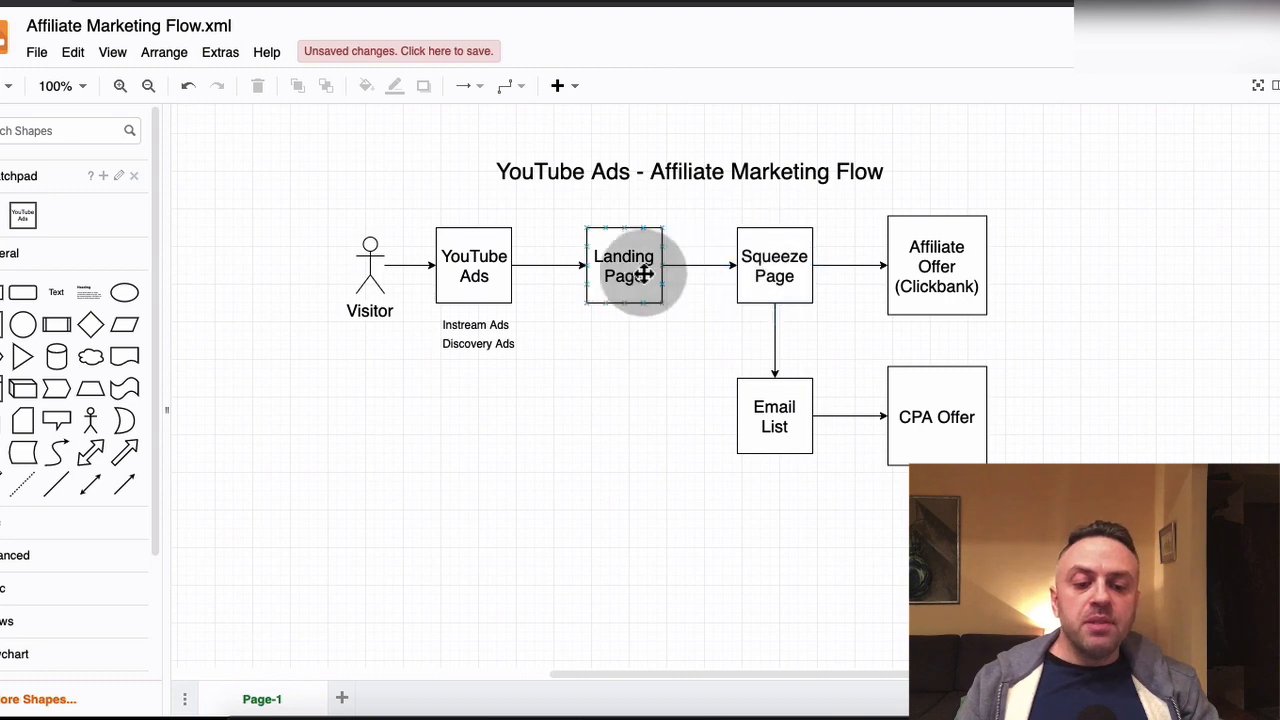
{"action": "left_click", "coordinate": [609, 262]}
{"action": "left_click", "coordinate": [472, 264]}
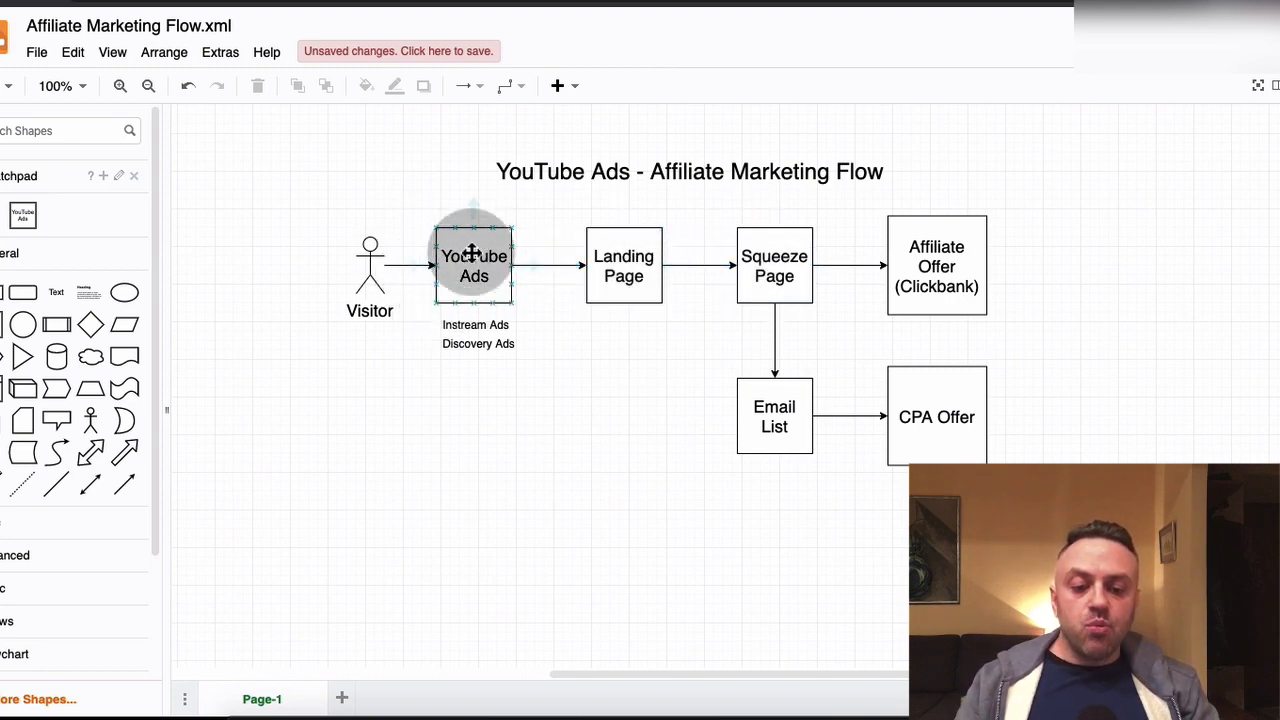
{"action": "left_click", "coordinate": [762, 270]}
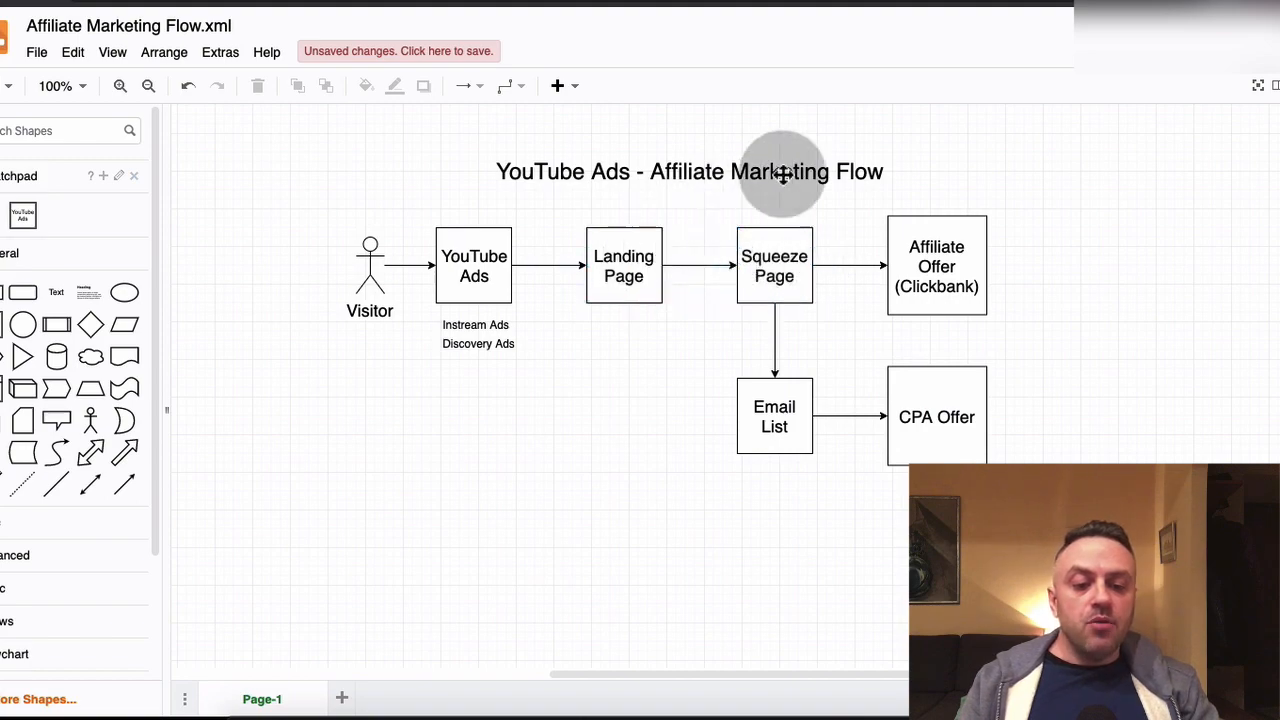
{"action": "left_click", "coordinate": [922, 257]}
{"action": "left_click", "coordinate": [831, 177]}
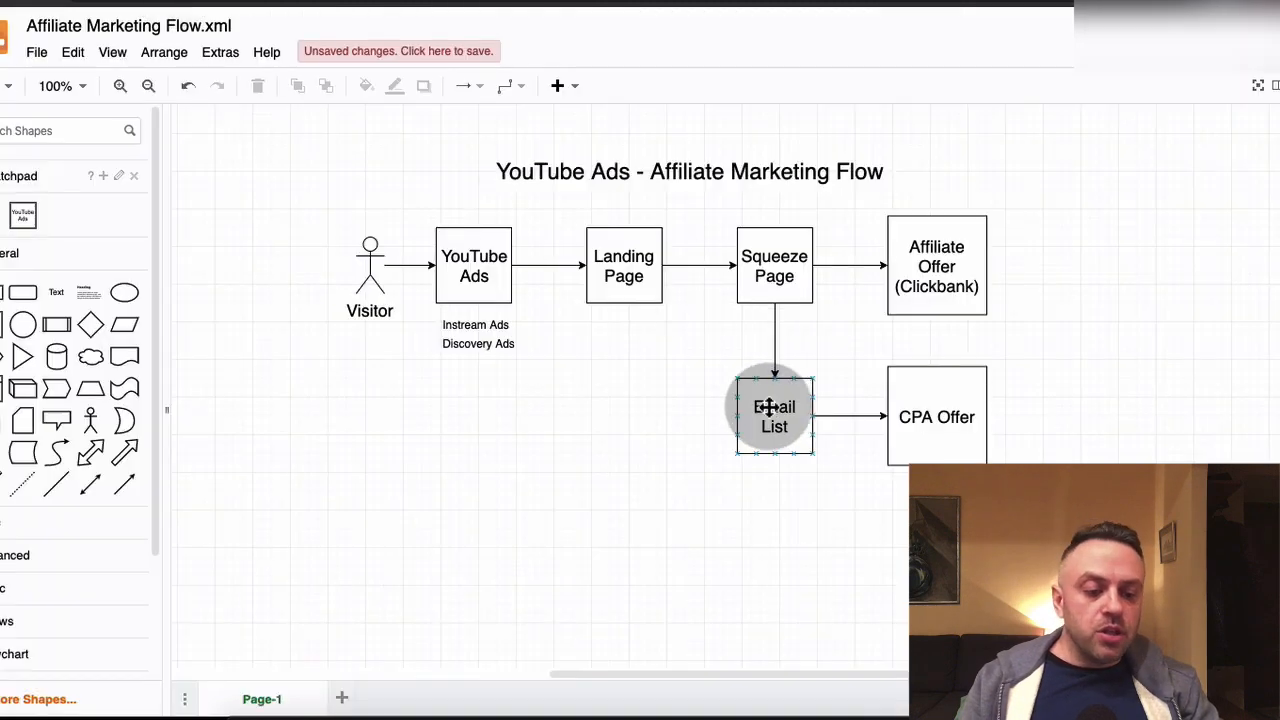
{"action": "left_click", "coordinate": [788, 415]}
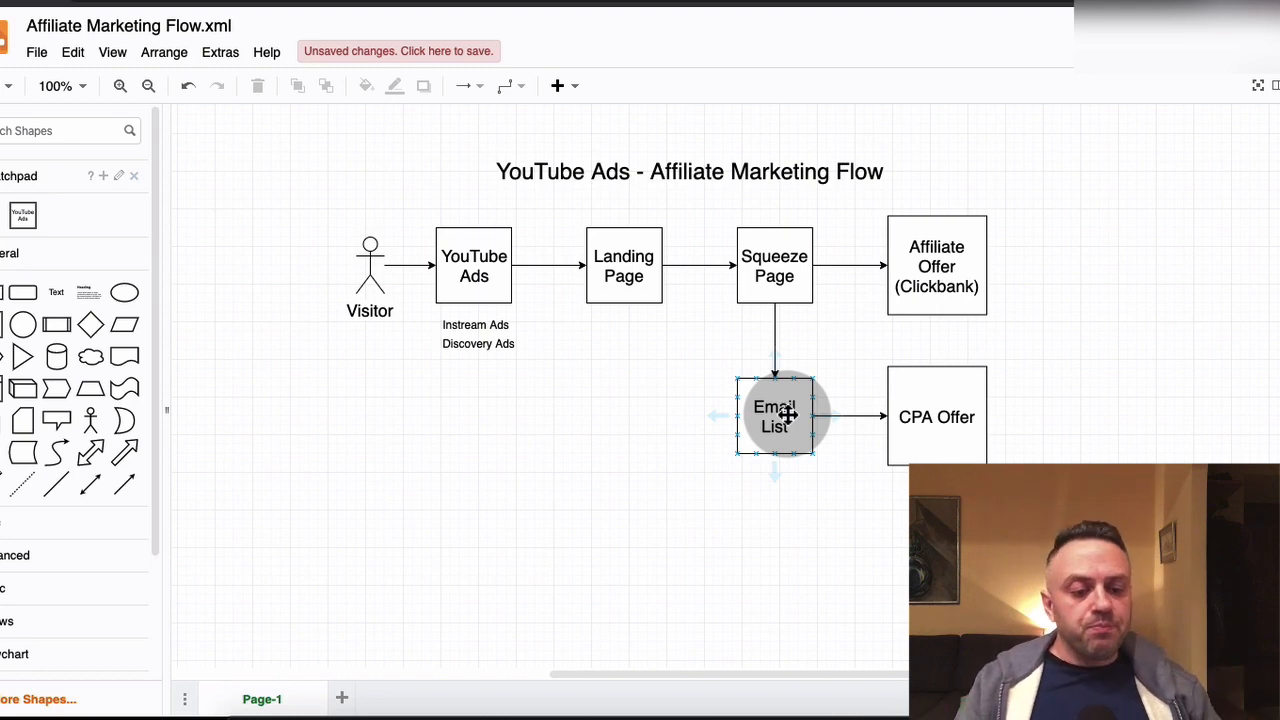
{"action": "left_click", "coordinate": [935, 418]}
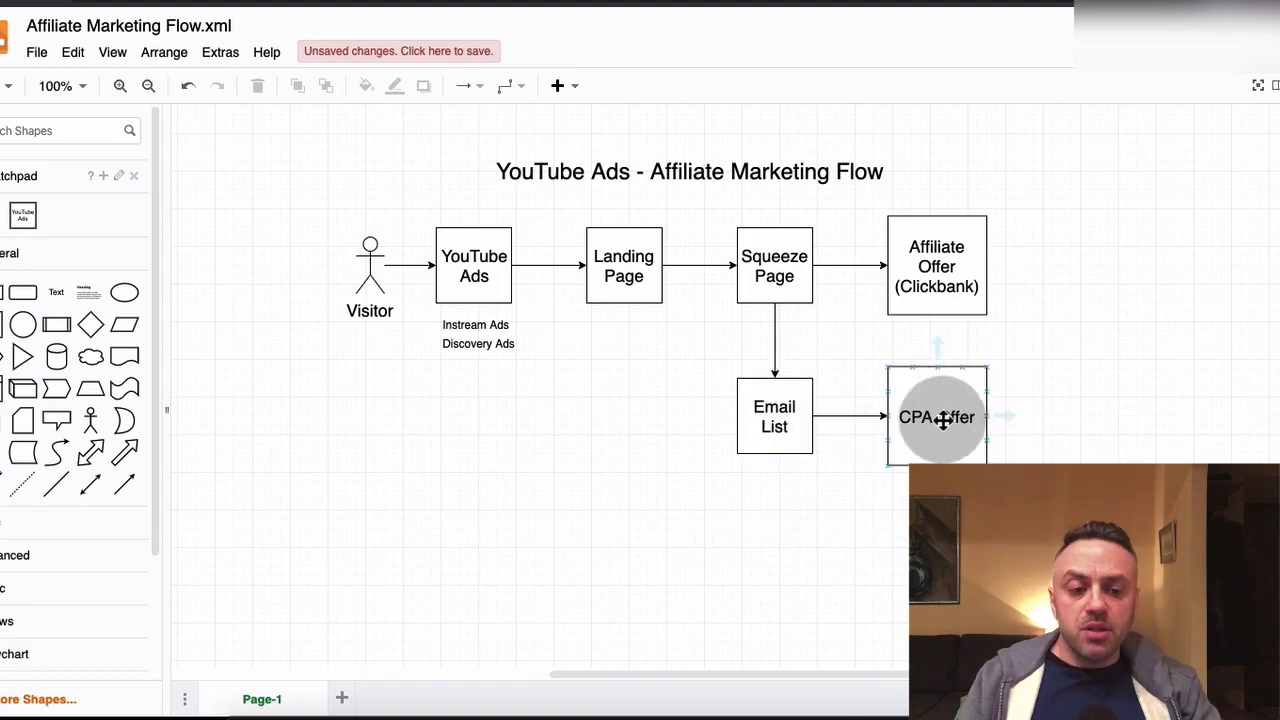
Review the Escape Your Nine to Five campaign and the Biz Opp search results in MaxBounty, and return to the flow diagram
{"action": "left_click", "coordinate": [982, 228]}
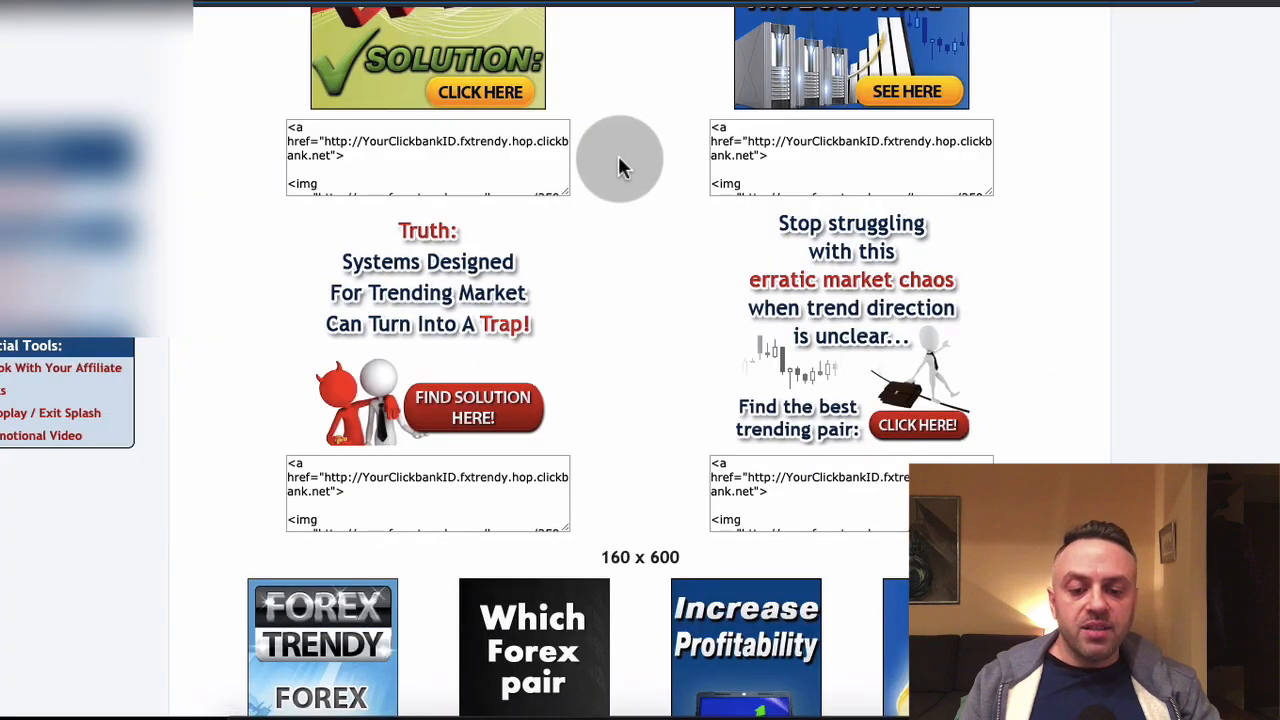
{"action": "scroll", "coordinate": [618, 160], "scroll_direction": "up", "scroll_amount": 10}
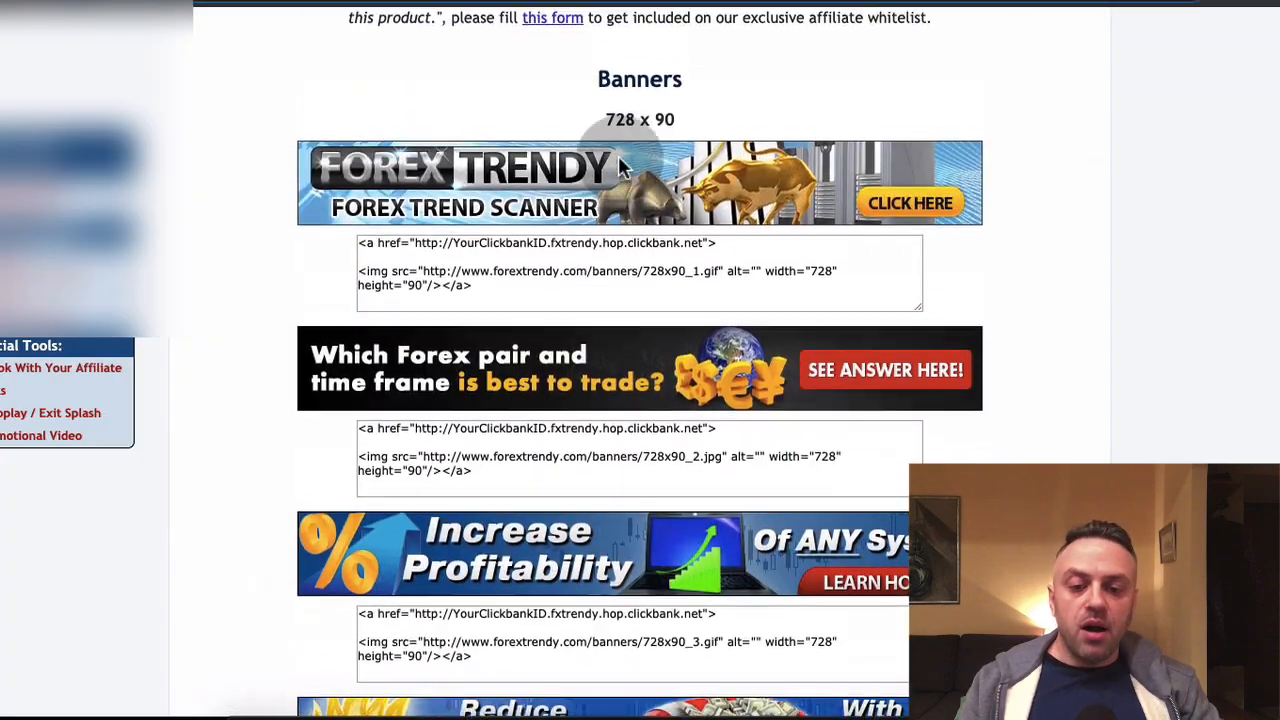
{"action": "scroll", "coordinate": [618, 158], "scroll_direction": "up", "scroll_amount": 10}
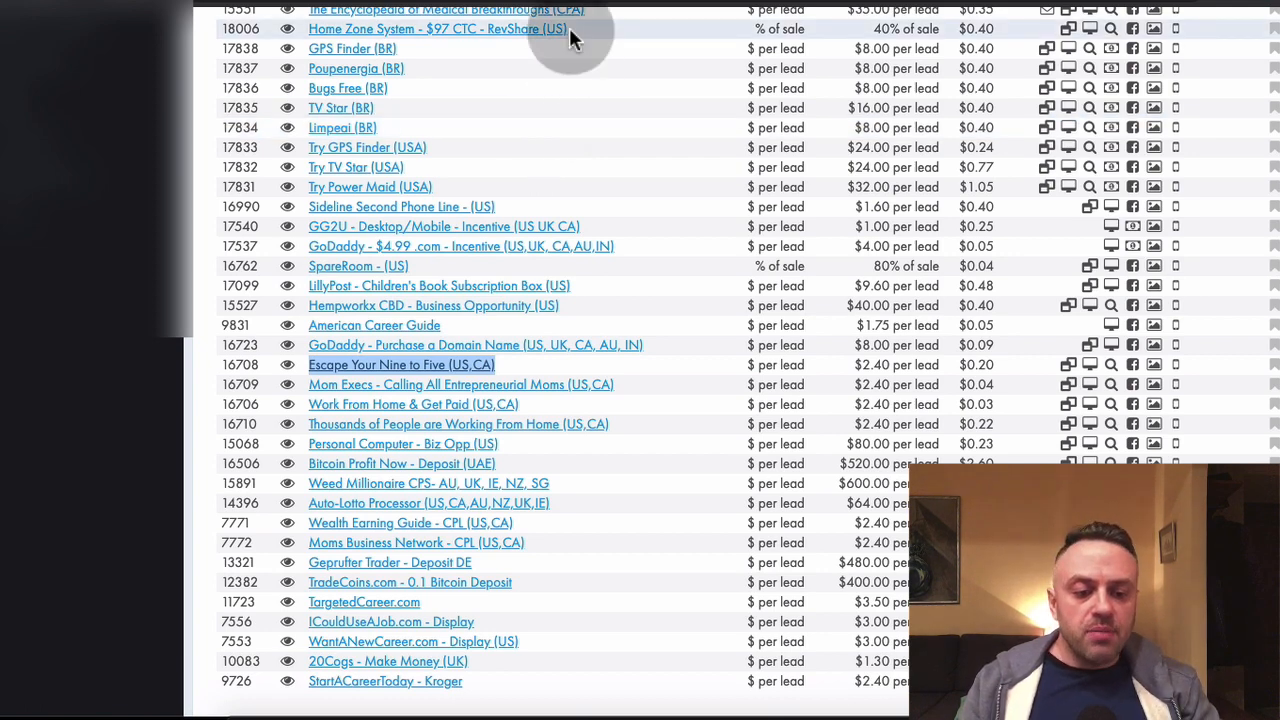
{"action": "scroll", "coordinate": [558, 122], "scroll_direction": "up", "scroll_amount": 5}
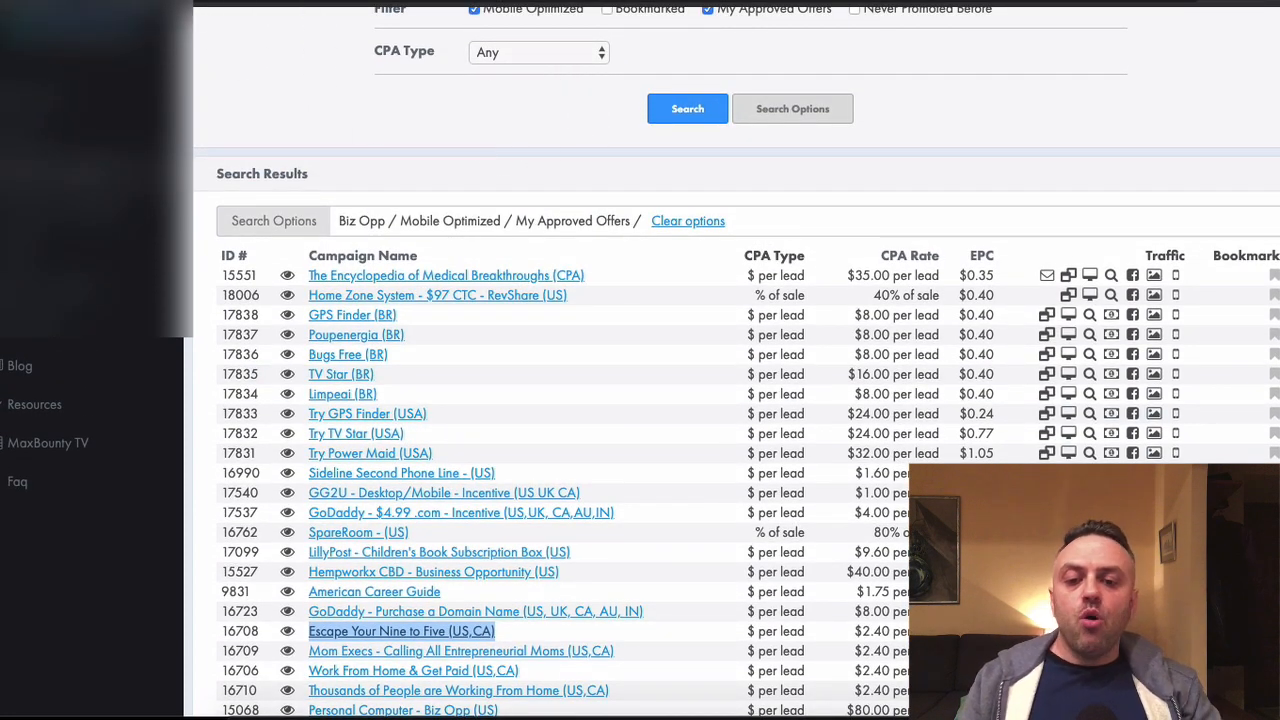
{"action": "left_click", "coordinate": [160, 2]}
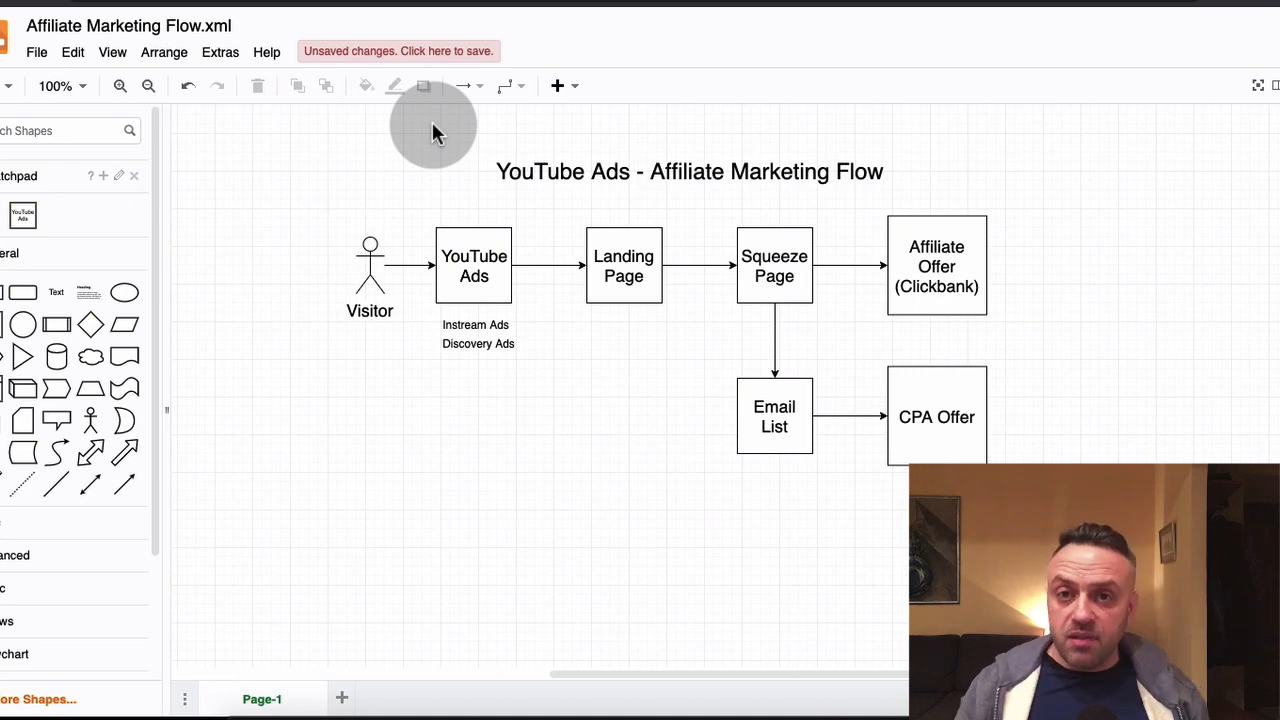